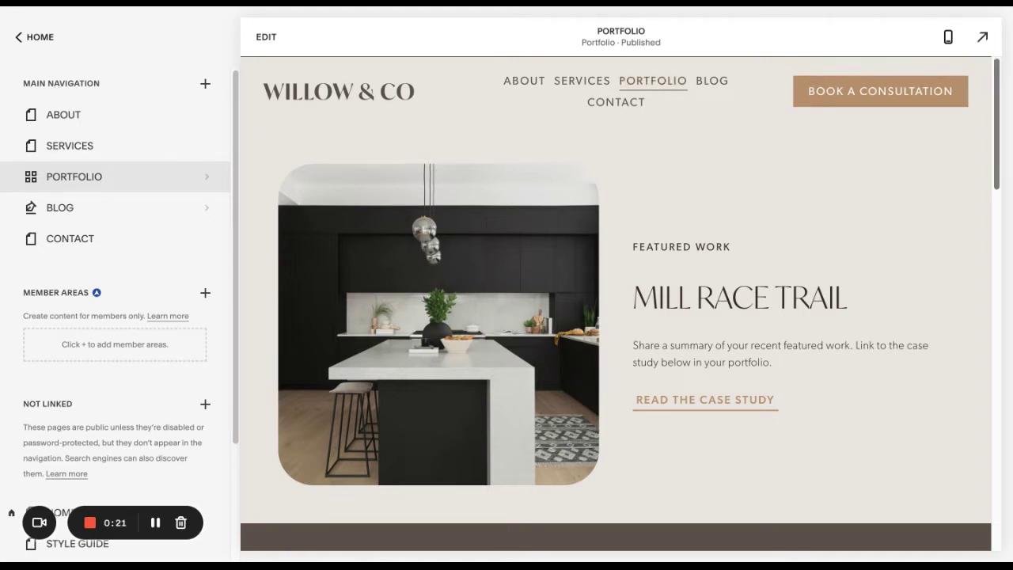
Open the Portfolio page for editing and examine its featured work and project list sections.
{"action": "scroll", "coordinate": [616, 303], "scroll_direction": "down", "scroll_amount": 10}
{"action": "scroll", "coordinate": [616, 303], "scroll_direction": "up", "scroll_amount": 10}
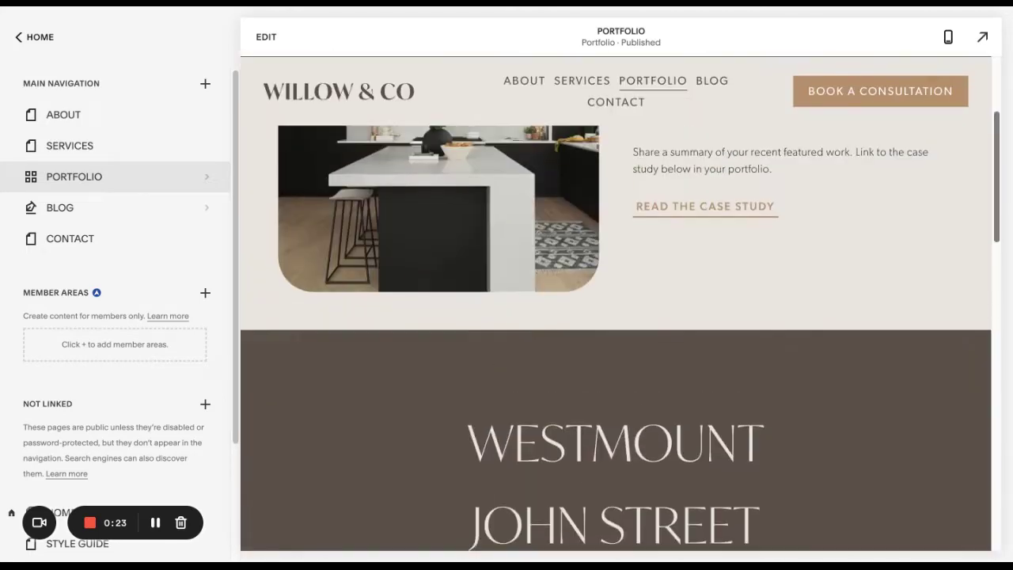
{"action": "left_click", "coordinate": [266, 37]}
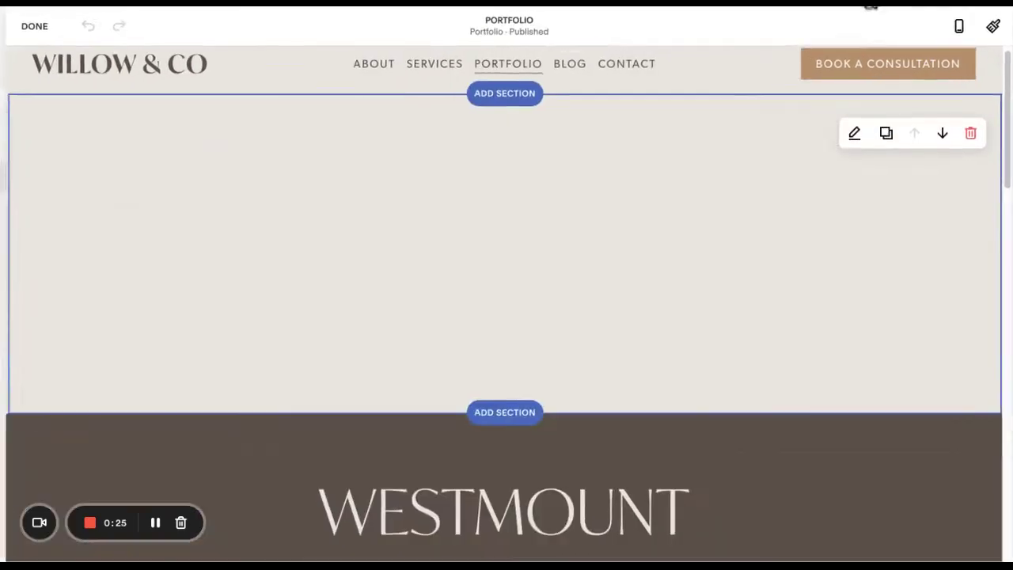
{"action": "scroll", "coordinate": [294, 192], "scroll_direction": "down", "scroll_amount": 3}
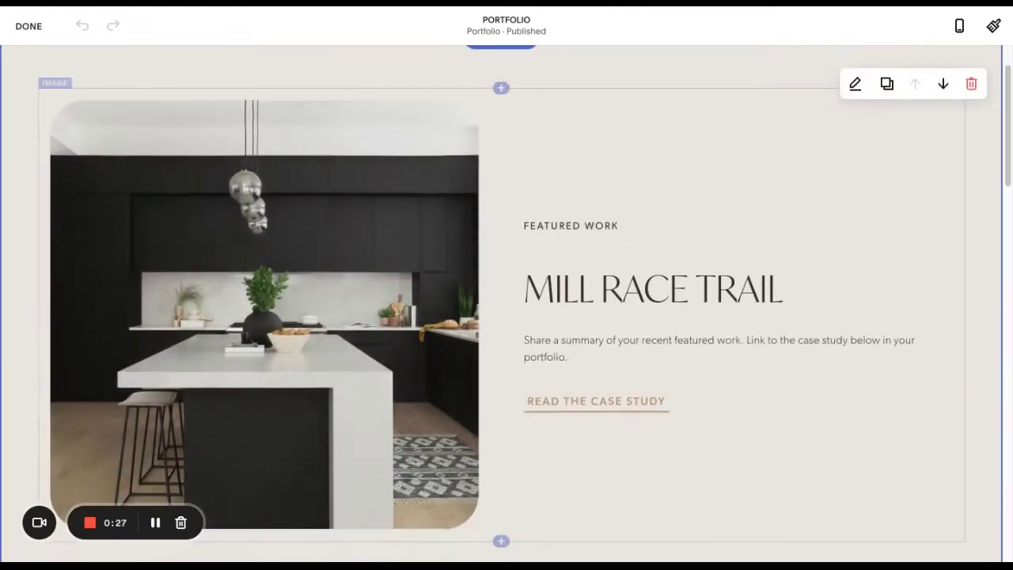
{"action": "scroll", "coordinate": [540, 278], "scroll_direction": "up", "scroll_amount": 1}
{"action": "scroll", "coordinate": [539, 277], "scroll_direction": "up", "scroll_amount": 2}
{"action": "scroll", "coordinate": [539, 277], "scroll_direction": "down", "scroll_amount": 10}
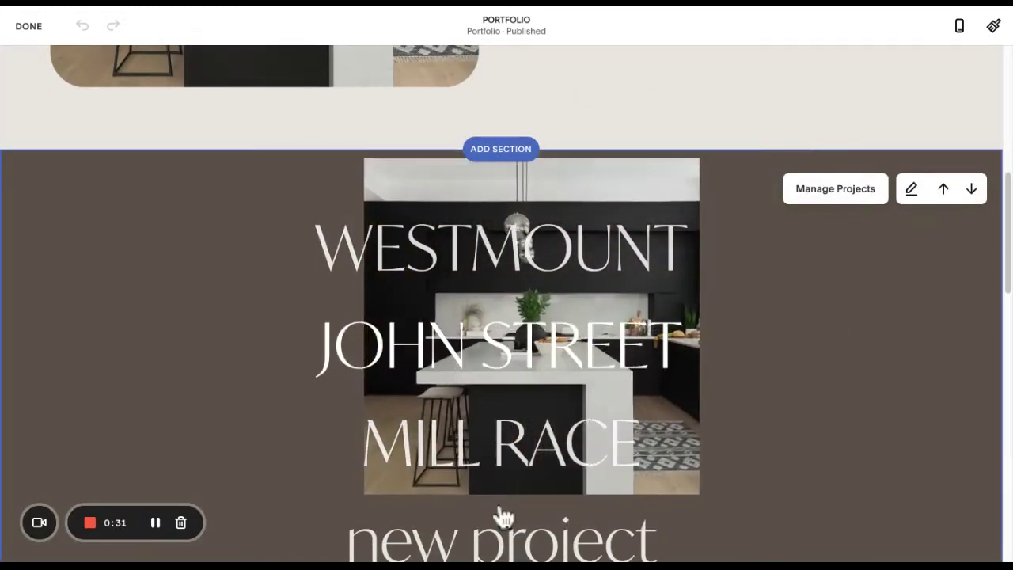
{"action": "scroll", "coordinate": [566, 519], "scroll_direction": "down", "scroll_amount": 2}
{"action": "scroll", "coordinate": [572, 199], "scroll_direction": "up", "scroll_amount": 2}
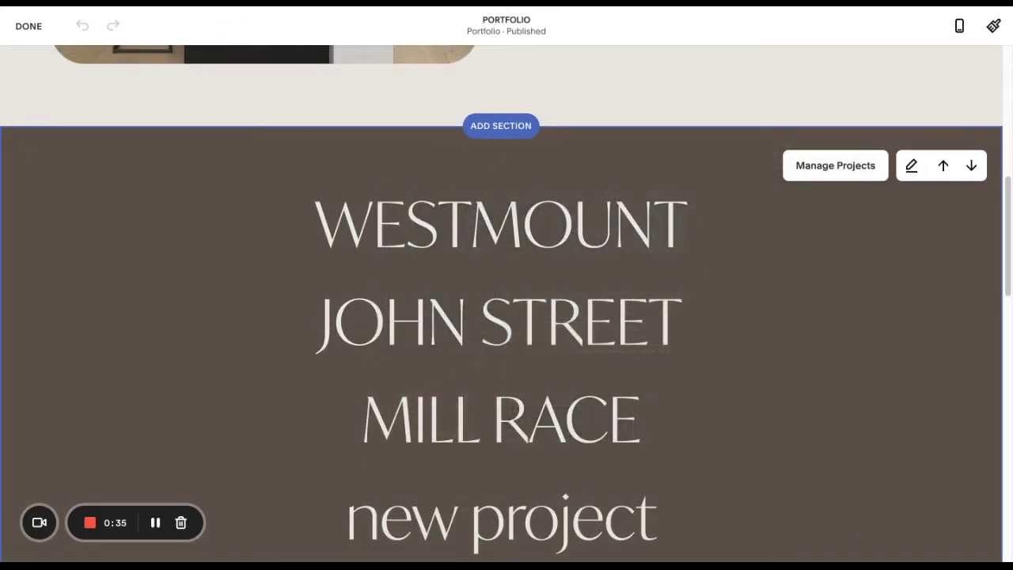
Open the list for managing the portfolio's projects.
{"action": "left_click", "coordinate": [835, 166]}
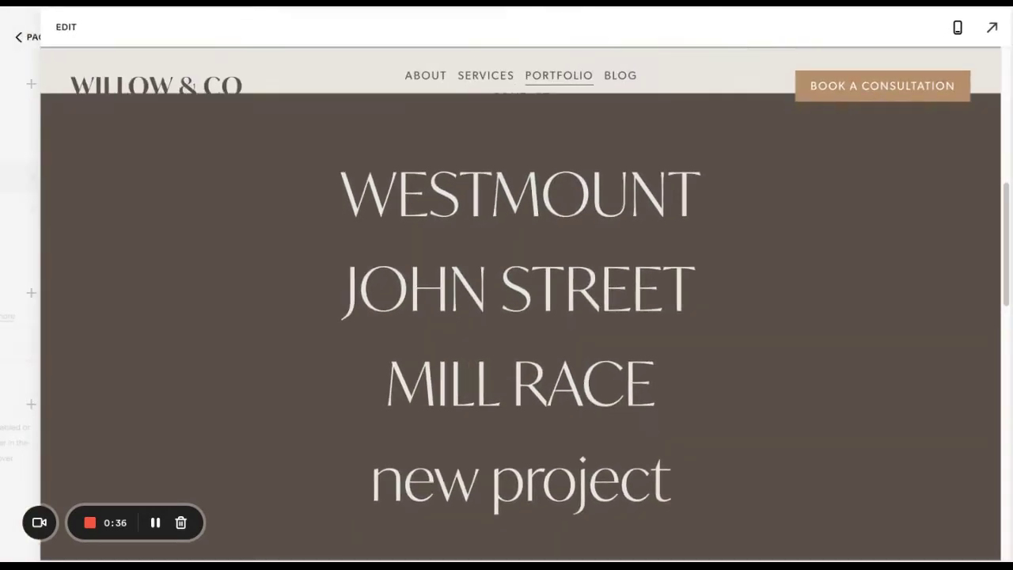
{"action": "scroll", "coordinate": [635, 304], "scroll_direction": "up", "scroll_amount": 3}
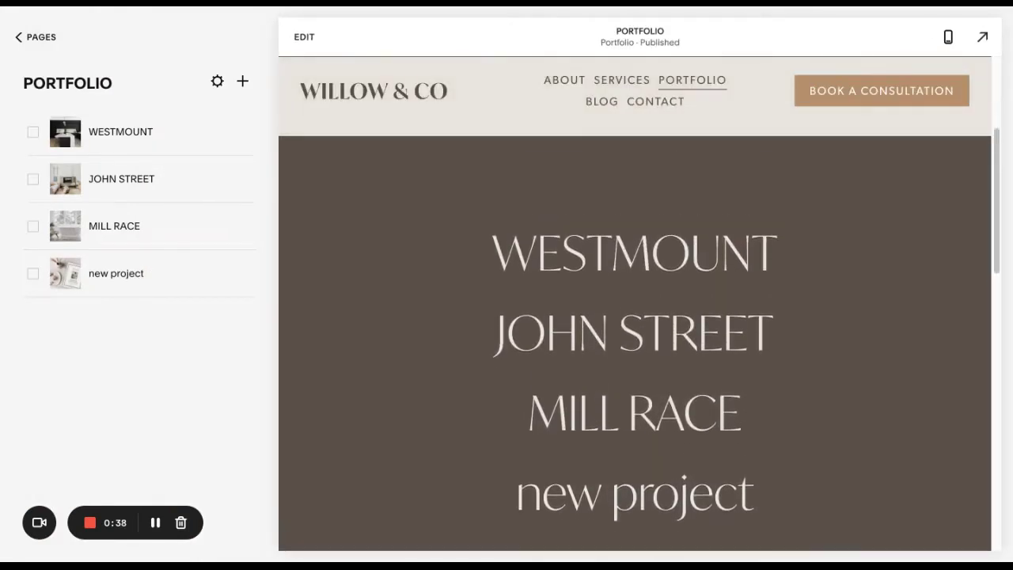
Reopen the Portfolio page for editing and turn on Selection In Front in the project section's format settings.
{"action": "left_click", "coordinate": [304, 37]}
{"action": "scroll", "coordinate": [507, 304], "scroll_direction": "down", "scroll_amount": 3}
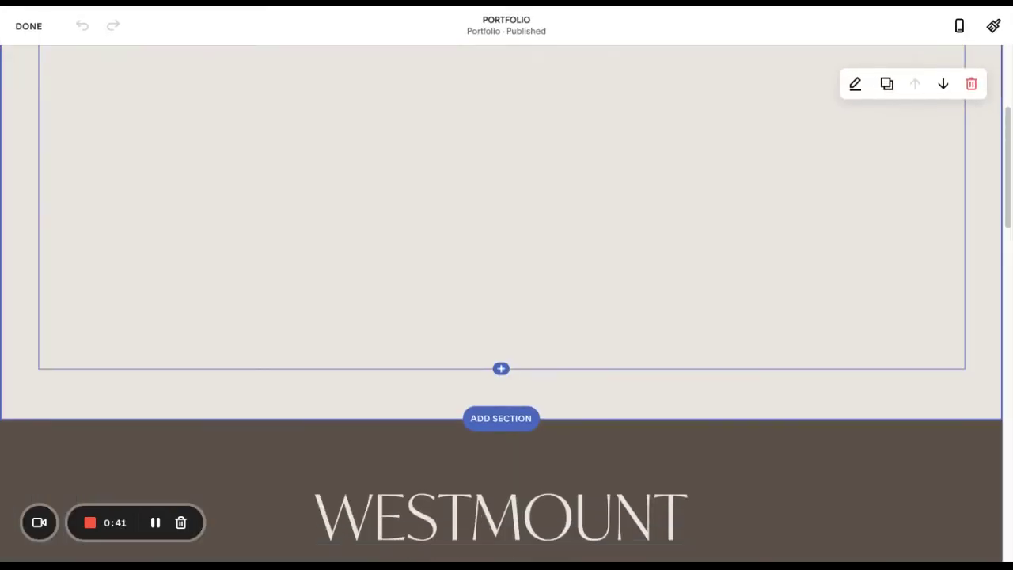
{"action": "left_click", "coordinate": [912, 253]}
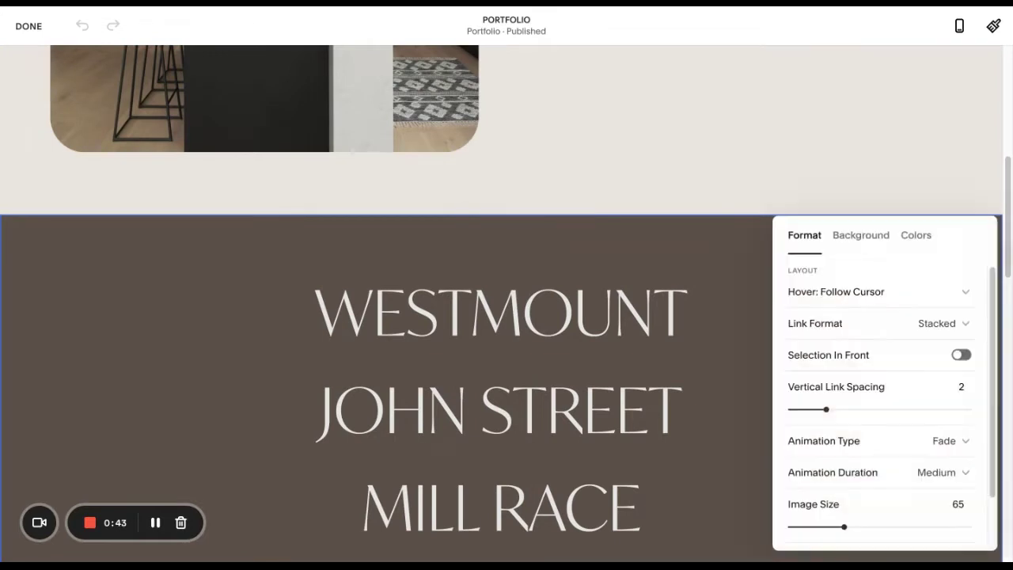
{"action": "left_click", "coordinate": [745, 260]}
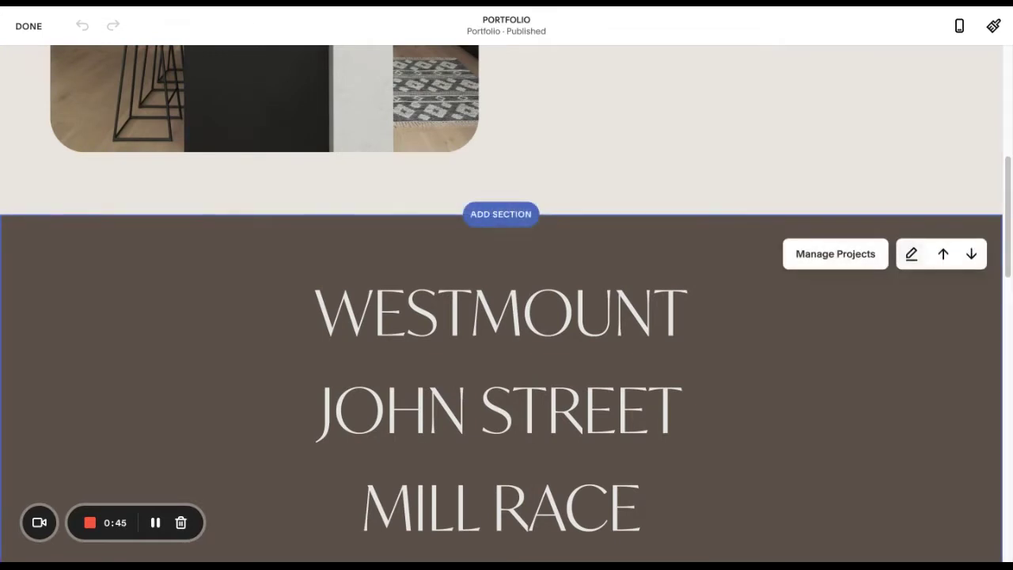
{"action": "left_click", "coordinate": [911, 254]}
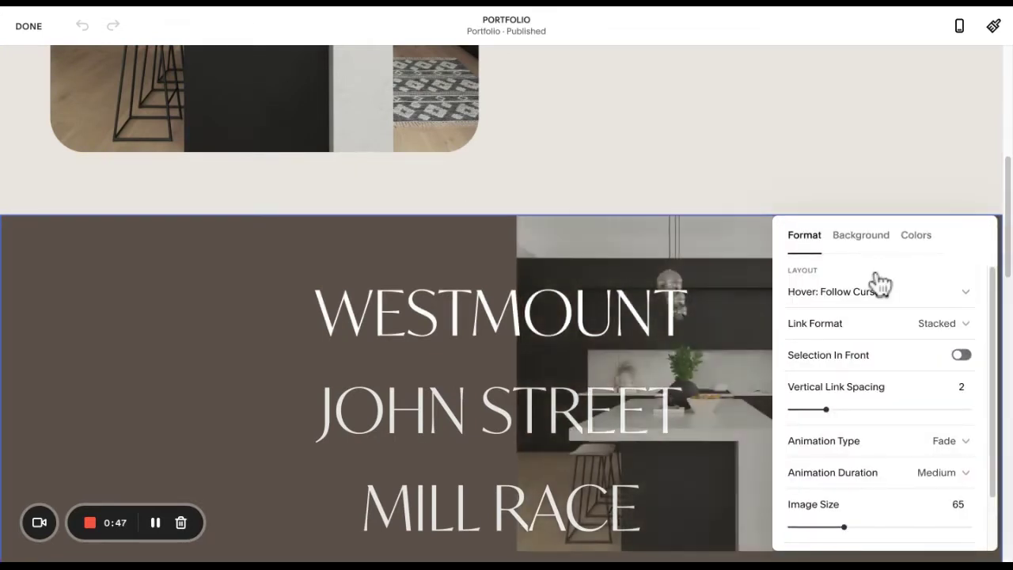
{"action": "scroll", "coordinate": [660, 208], "scroll_direction": "down", "scroll_amount": 1}
{"action": "scroll", "coordinate": [797, 191], "scroll_direction": "down", "scroll_amount": 1}
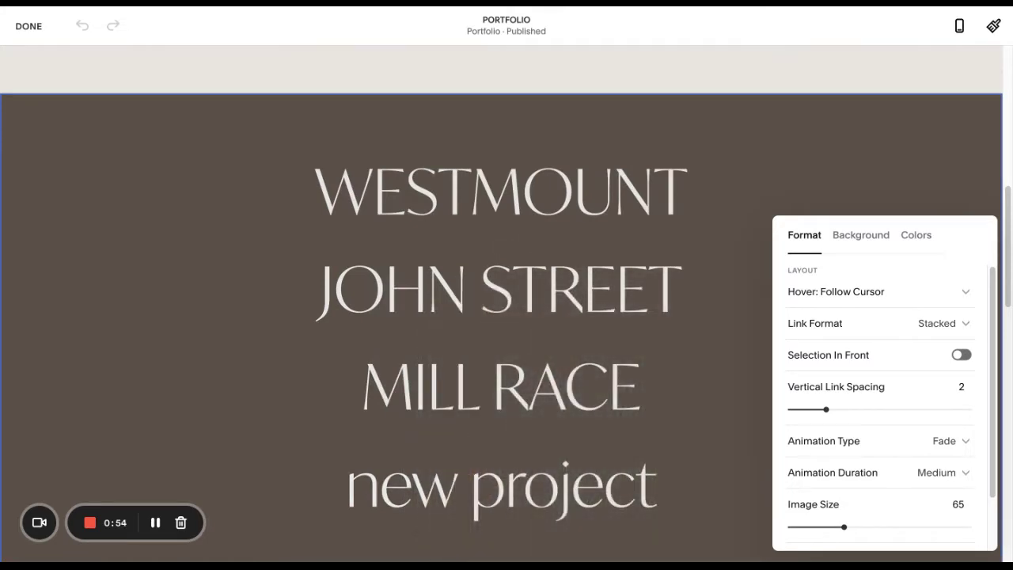
{"action": "left_click", "coordinate": [962, 355]}
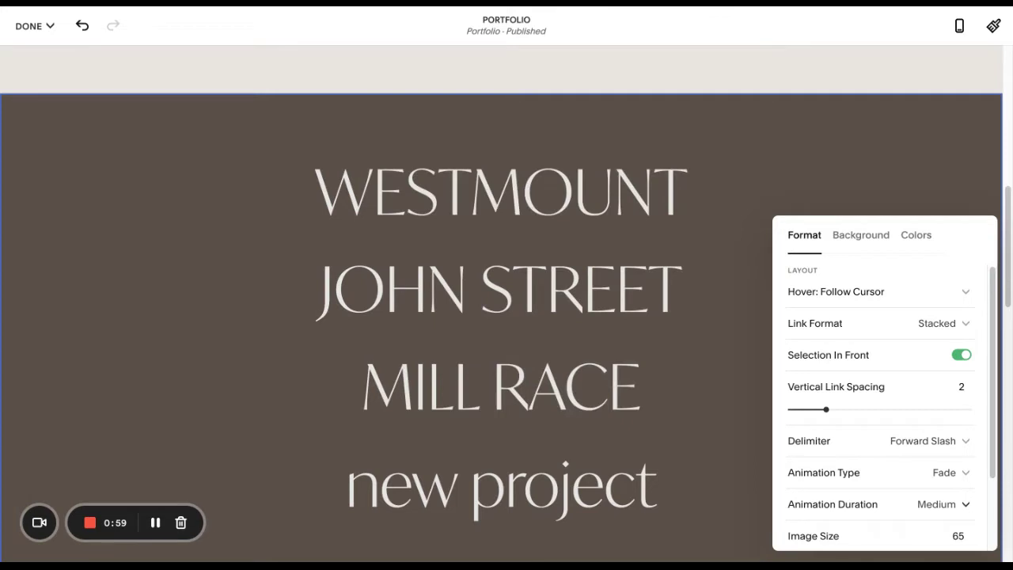
Try the Hover: Fixed, Grid: Simple and Hover: Background layouts on the project section.
{"action": "left_click", "coordinate": [870, 291]}
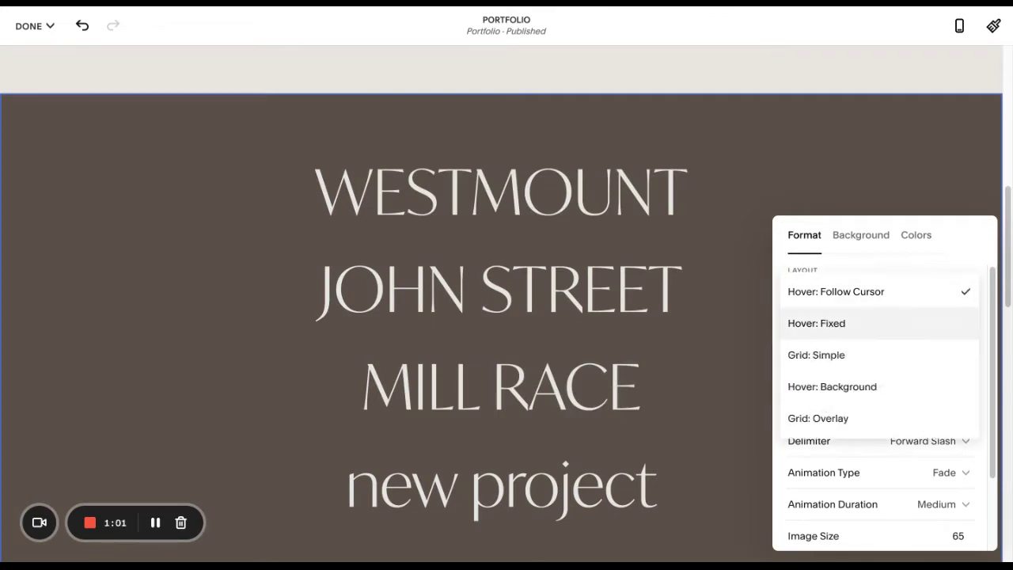
{"action": "left_click", "coordinate": [823, 322]}
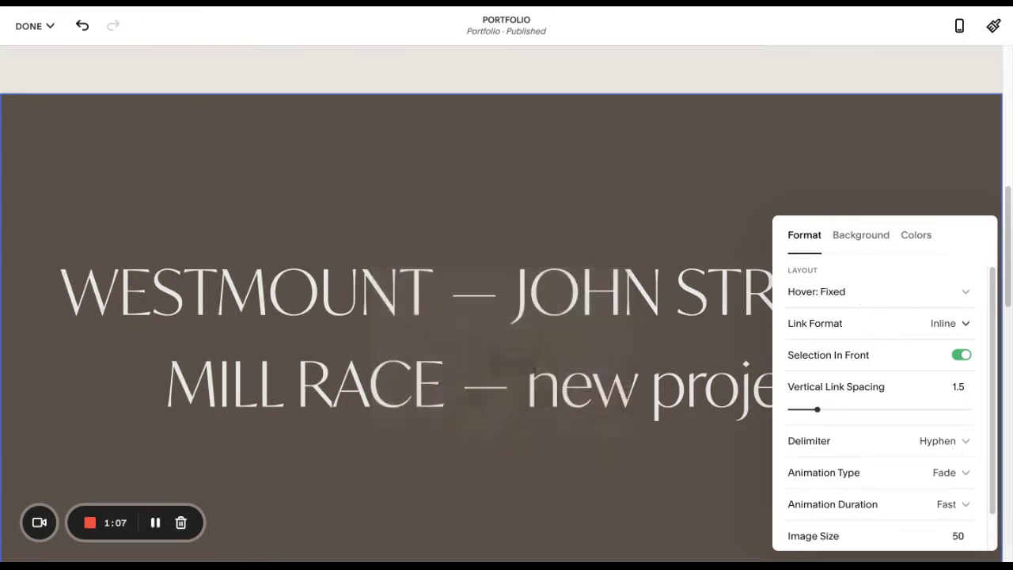
{"action": "left_click", "coordinate": [965, 291]}
{"action": "left_click", "coordinate": [823, 355]}
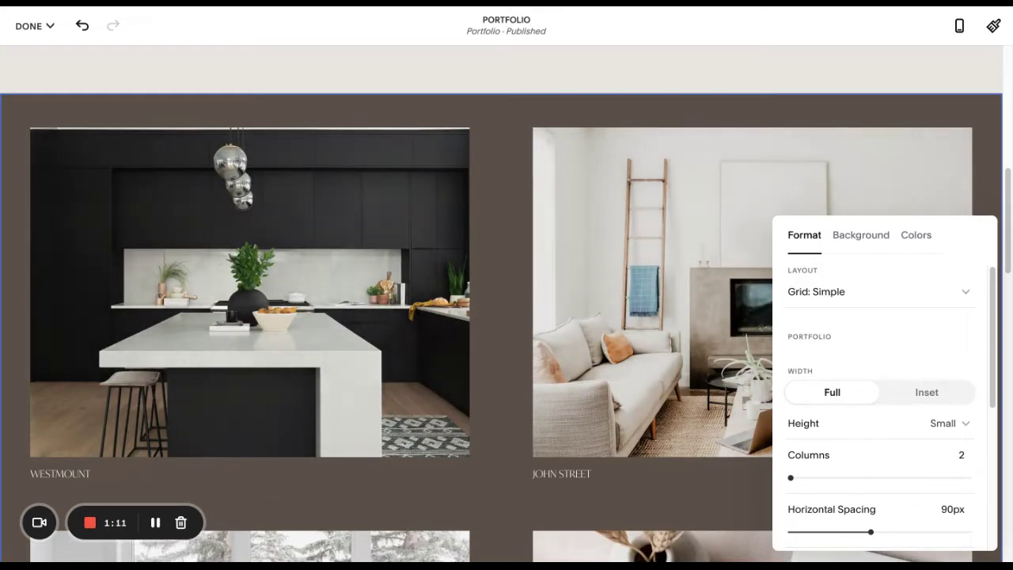
{"action": "left_click", "coordinate": [879, 291]}
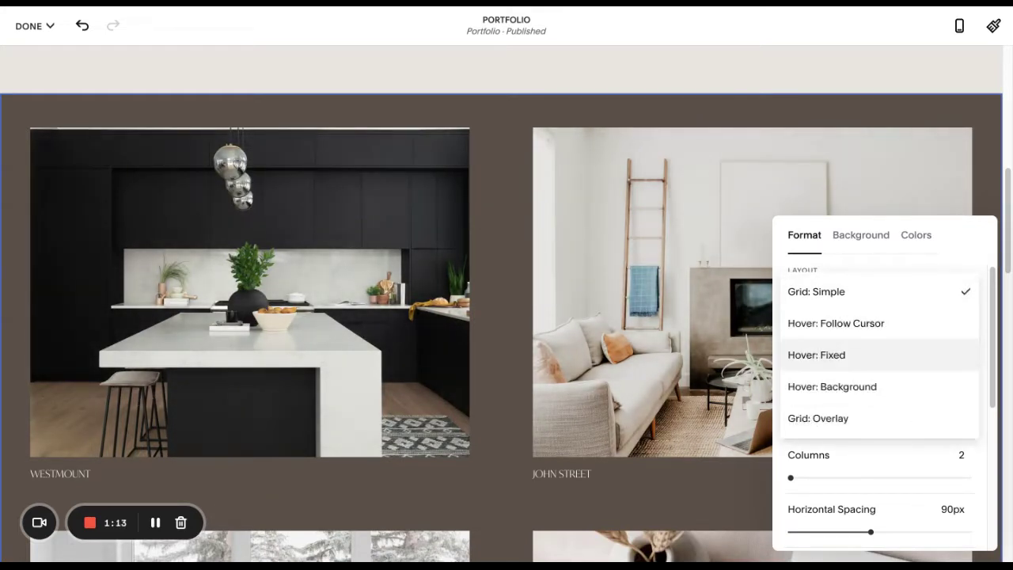
{"action": "left_click", "coordinate": [831, 385]}
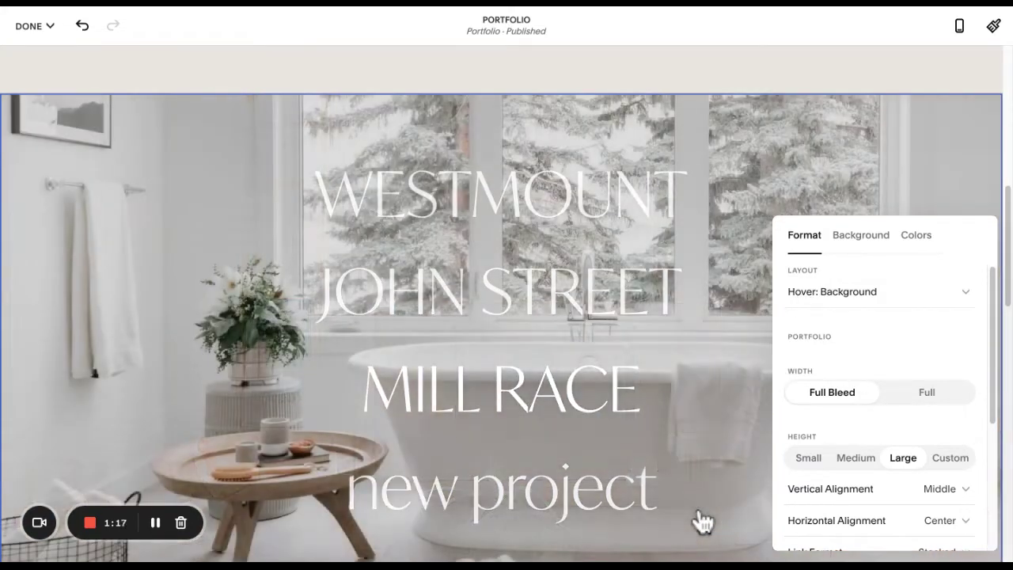
Set the project section's layout to Grid: Overlay with 31px horizontal and 27px vertical spacing.
{"action": "left_click", "coordinate": [879, 292]}
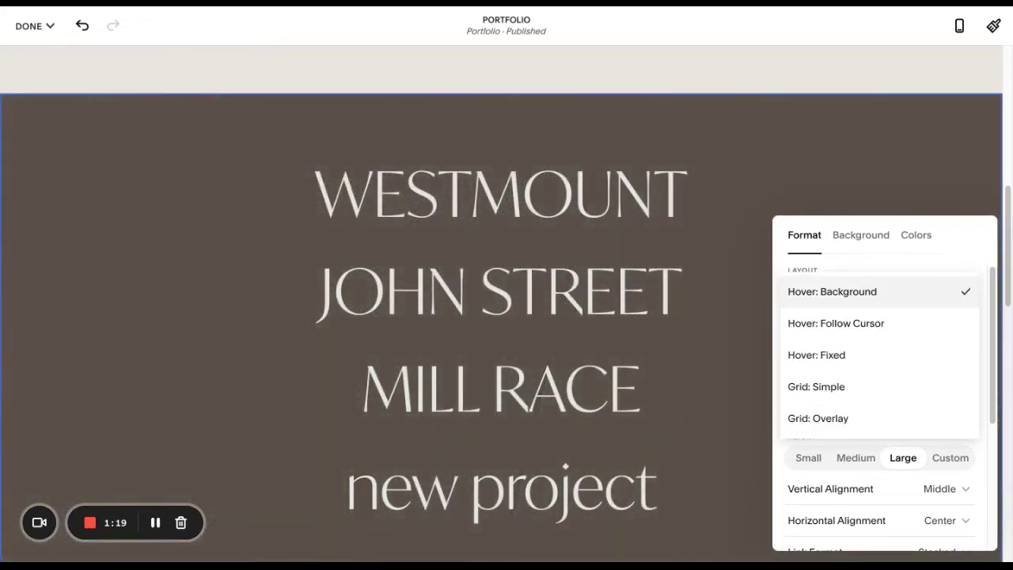
{"action": "left_click", "coordinate": [839, 418]}
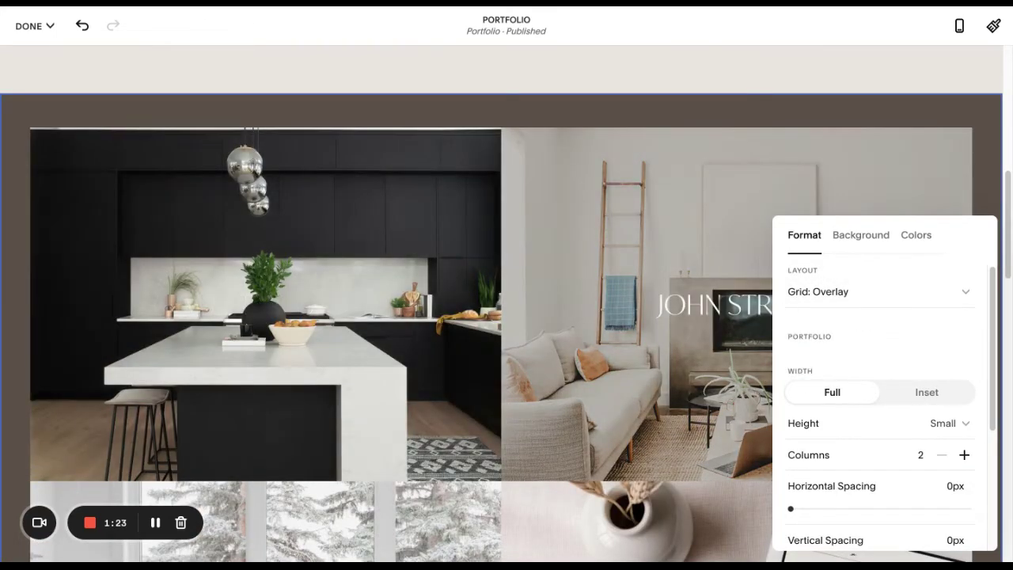
{"action": "scroll", "coordinate": [879, 396], "scroll_direction": "down", "scroll_amount": 2}
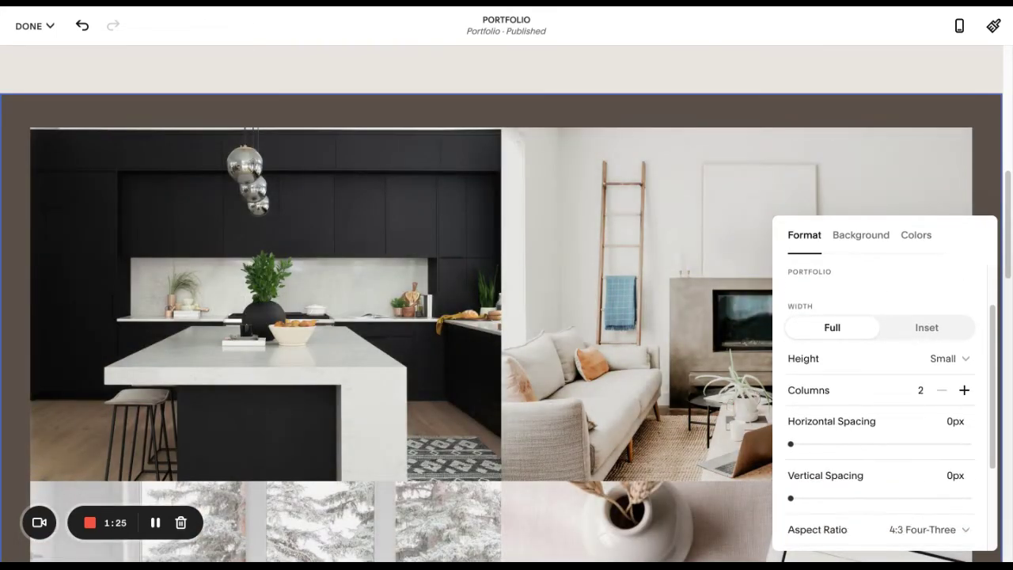
{"action": "left_click_drag", "start_coordinate": [790, 444], "coordinate": [812, 444]}
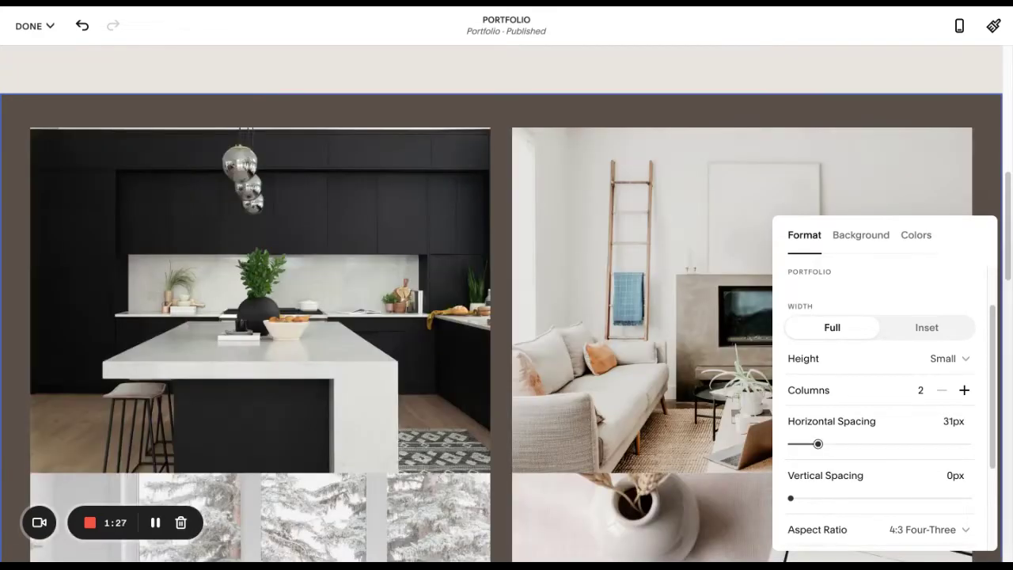
{"action": "left_click_drag", "start_coordinate": [791, 498], "coordinate": [814, 498]}
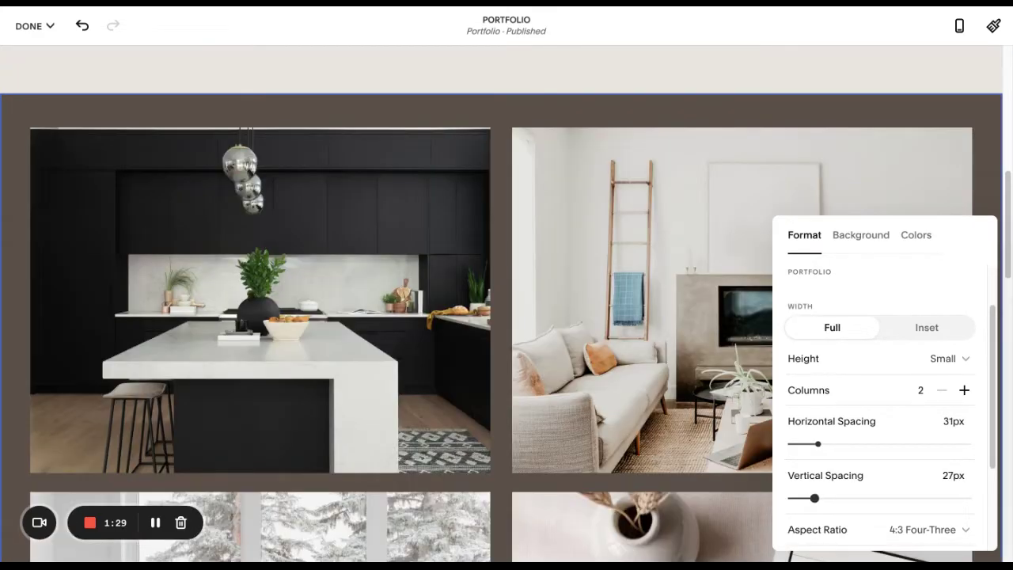
{"action": "scroll", "coordinate": [790, 423], "scroll_direction": "down", "scroll_amount": 4}
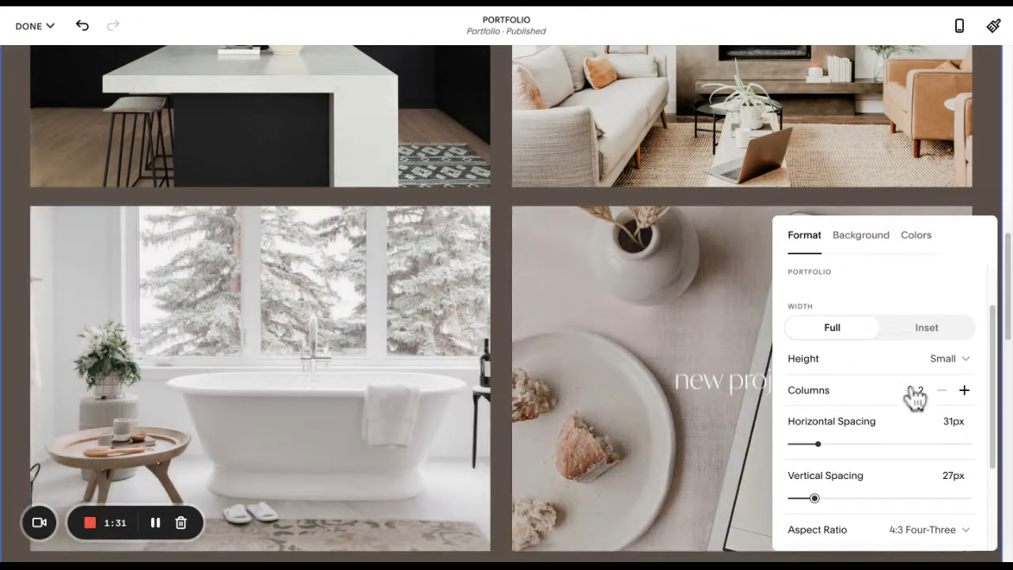
{"action": "scroll", "coordinate": [916, 398], "scroll_direction": "up", "scroll_amount": 1}
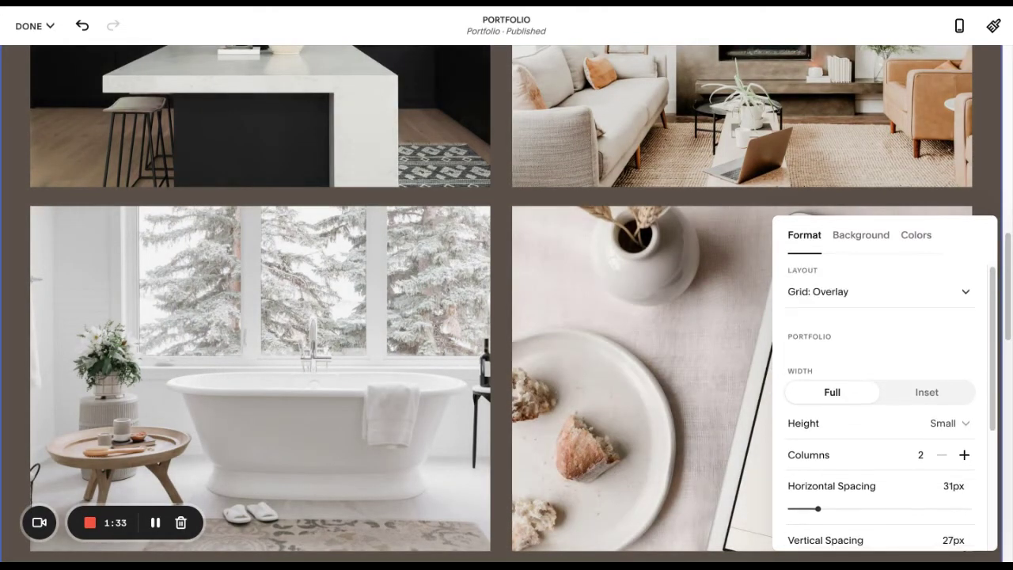
Check the Show Text options for the overlay grid and keep After Hover selected.
{"action": "left_click", "coordinate": [879, 292]}
{"action": "left_click", "coordinate": [896, 538]}
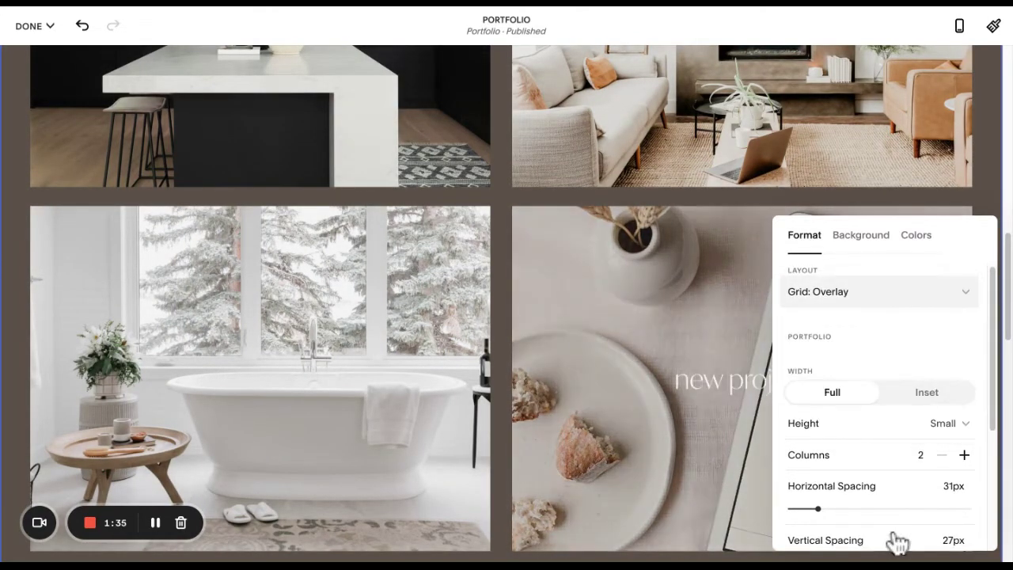
{"action": "scroll", "coordinate": [898, 543], "scroll_direction": "down", "scroll_amount": 3}
{"action": "left_click", "coordinate": [934, 457]}
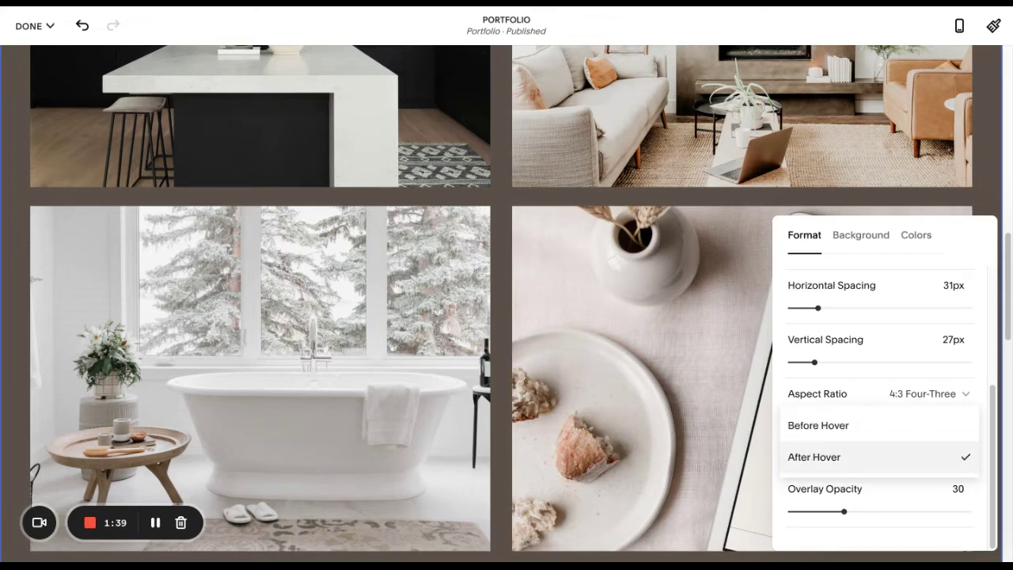
{"action": "left_click", "coordinate": [871, 457]}
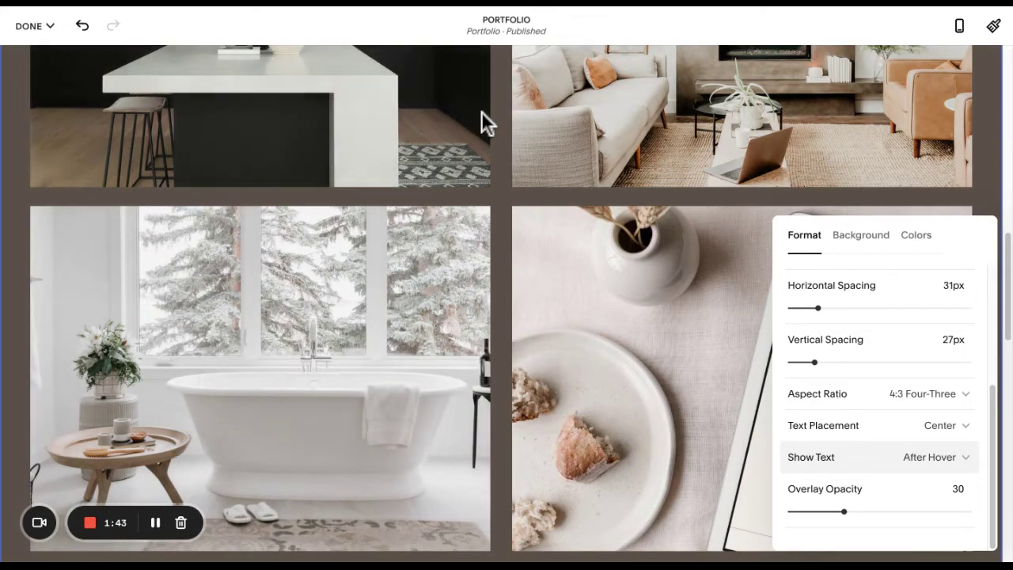
{"action": "scroll", "coordinate": [482, 111], "scroll_direction": "up", "scroll_amount": 3}
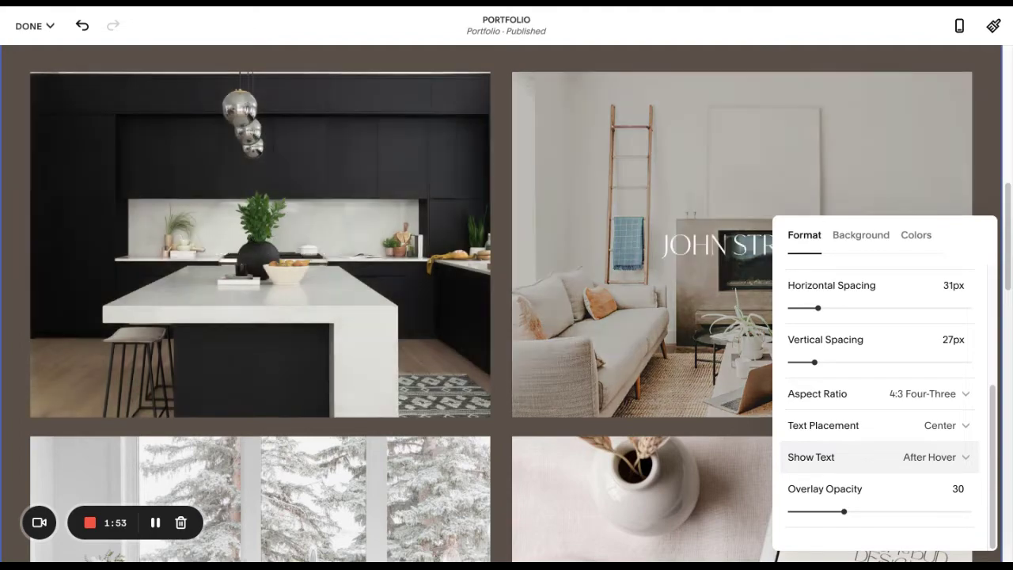
{"action": "scroll", "coordinate": [634, 261], "scroll_direction": "up", "scroll_amount": 3}
Discard all changes made to the Portfolio page and leave editing.
{"action": "left_click", "coordinate": [33, 25]}
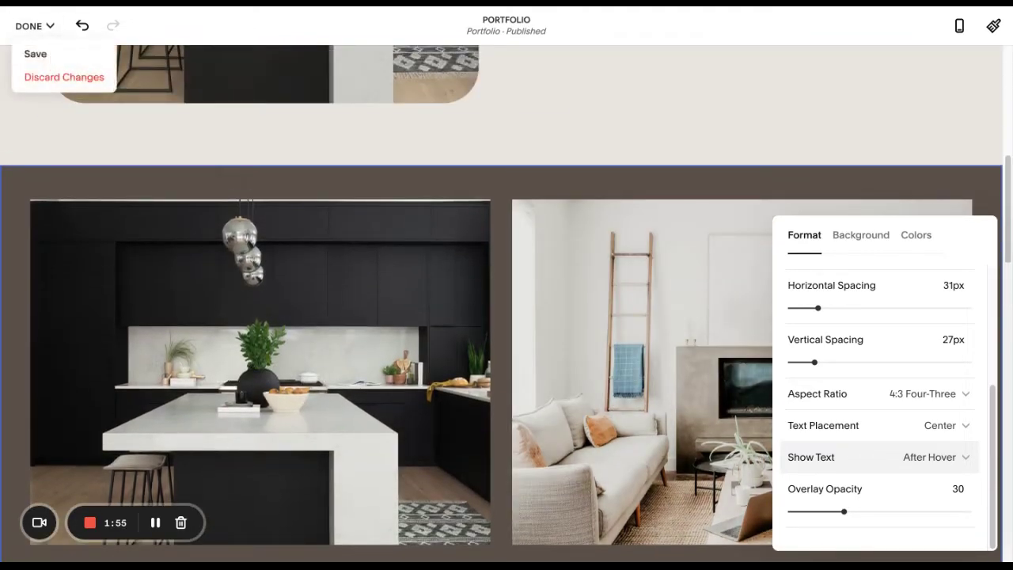
{"action": "left_click", "coordinate": [83, 25]}
{"action": "left_click", "coordinate": [64, 76]}
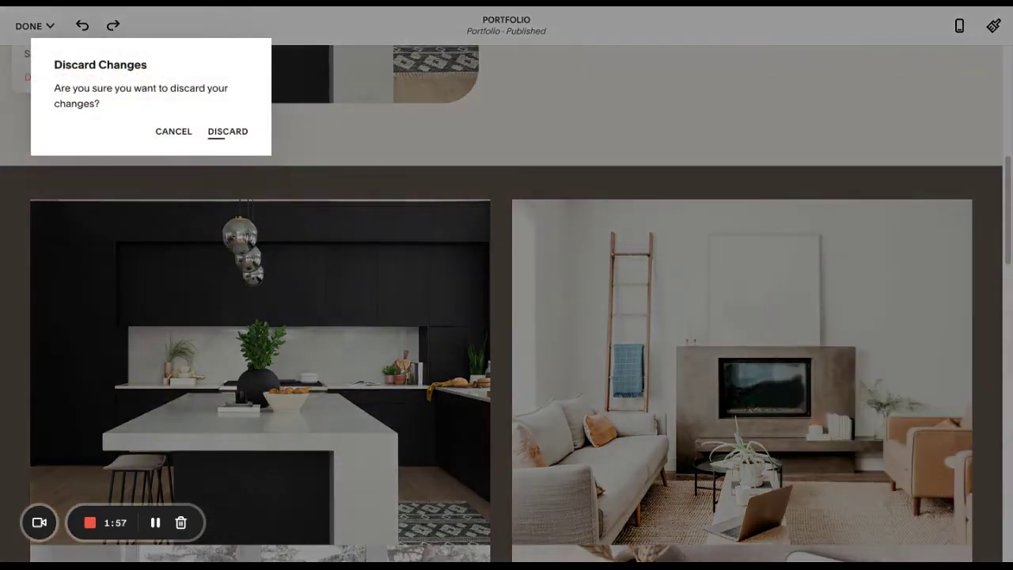
{"action": "left_click", "coordinate": [227, 132]}
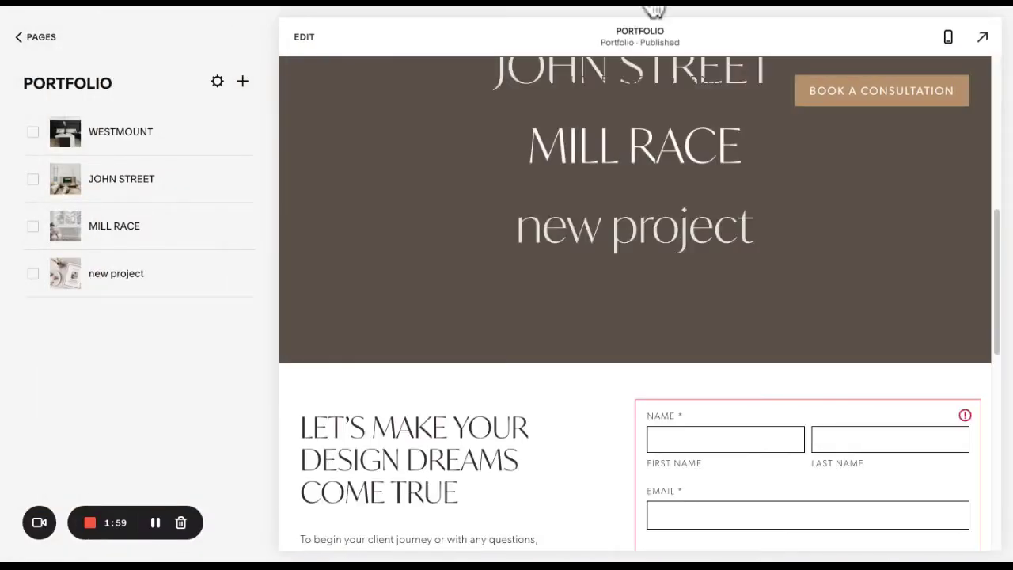
Delete the project named new project from the portfolio and confirm its removal.
{"action": "scroll", "coordinate": [838, 95], "scroll_direction": "up", "scroll_amount": 7}
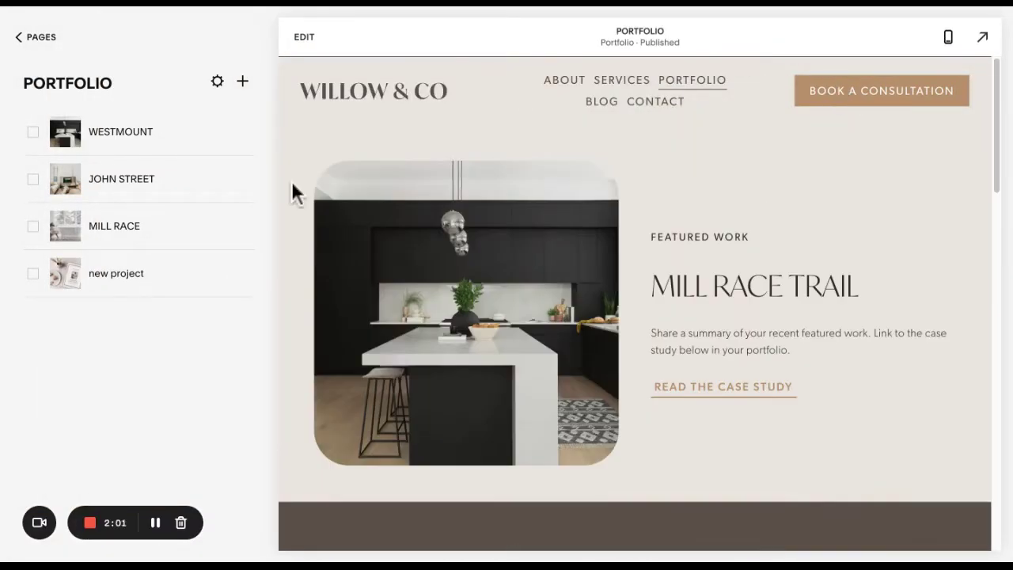
{"action": "scroll", "coordinate": [753, 249], "scroll_direction": "down", "scroll_amount": 5}
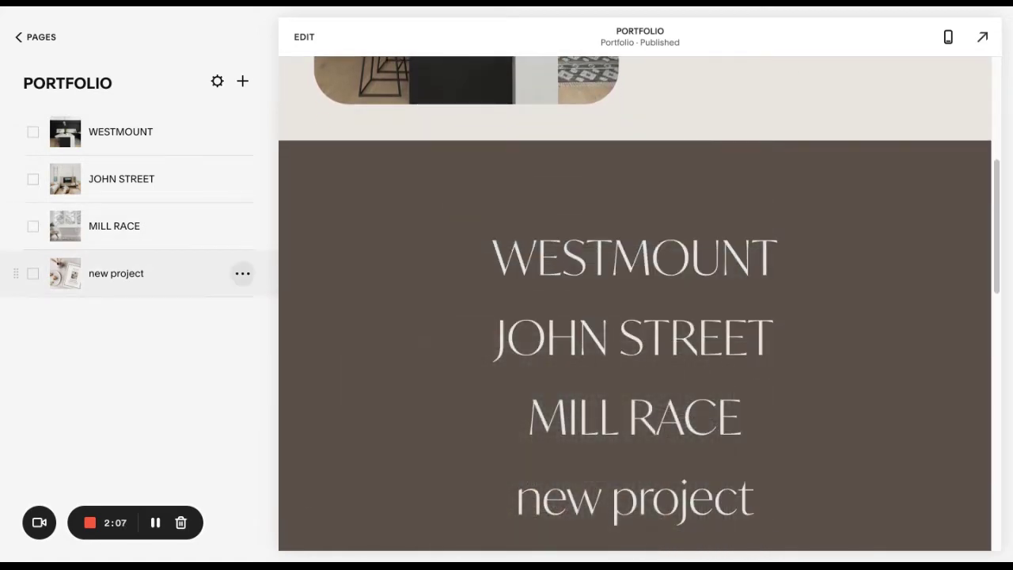
{"action": "left_click", "coordinate": [242, 274]}
{"action": "left_click", "coordinate": [237, 335]}
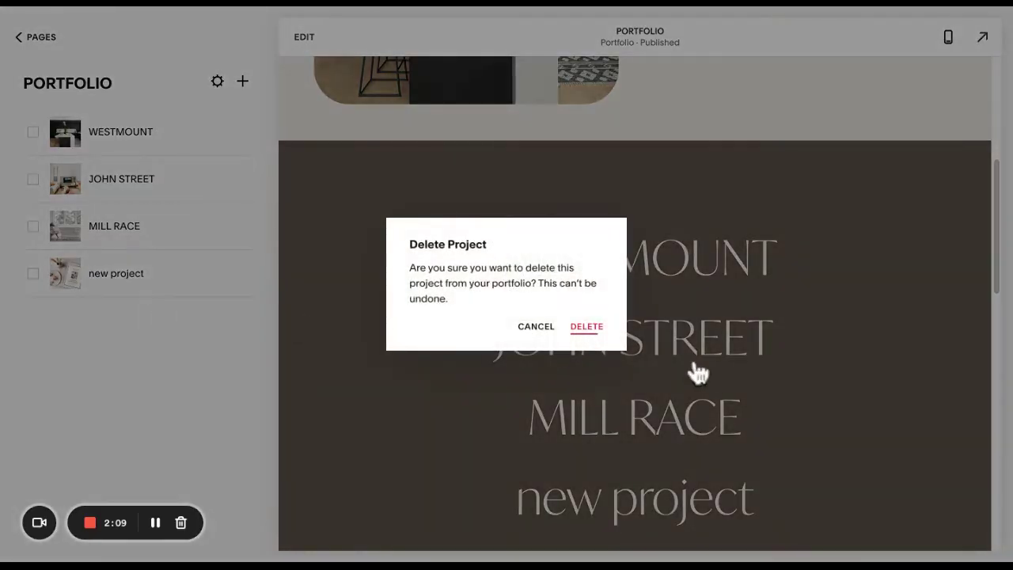
{"action": "left_click", "coordinate": [586, 326]}
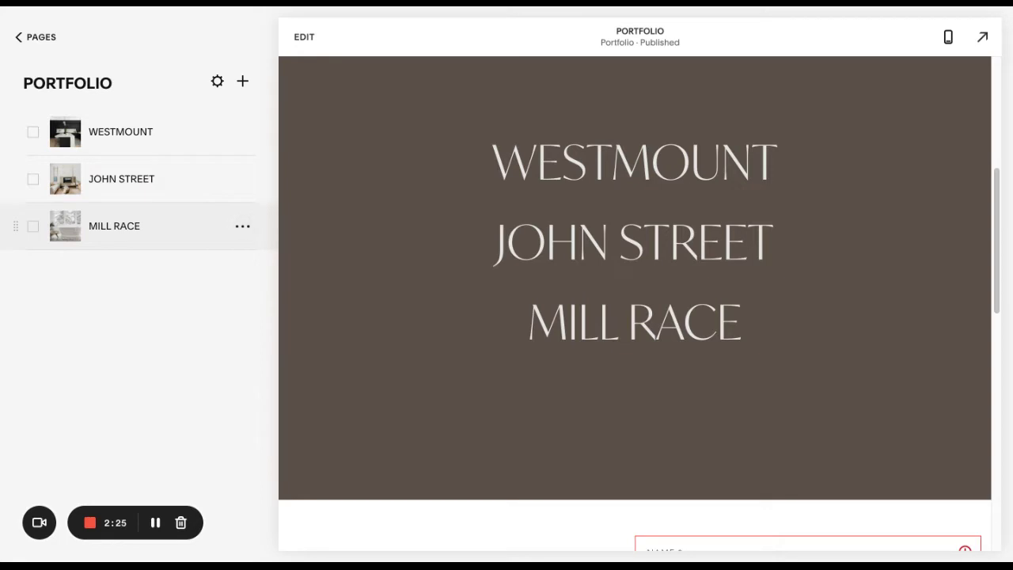
Open the remaining portfolio projects from the project list to preview their pages, including JOHN STREET.
{"action": "left_click", "coordinate": [121, 132]}
{"action": "left_click", "coordinate": [121, 179]}
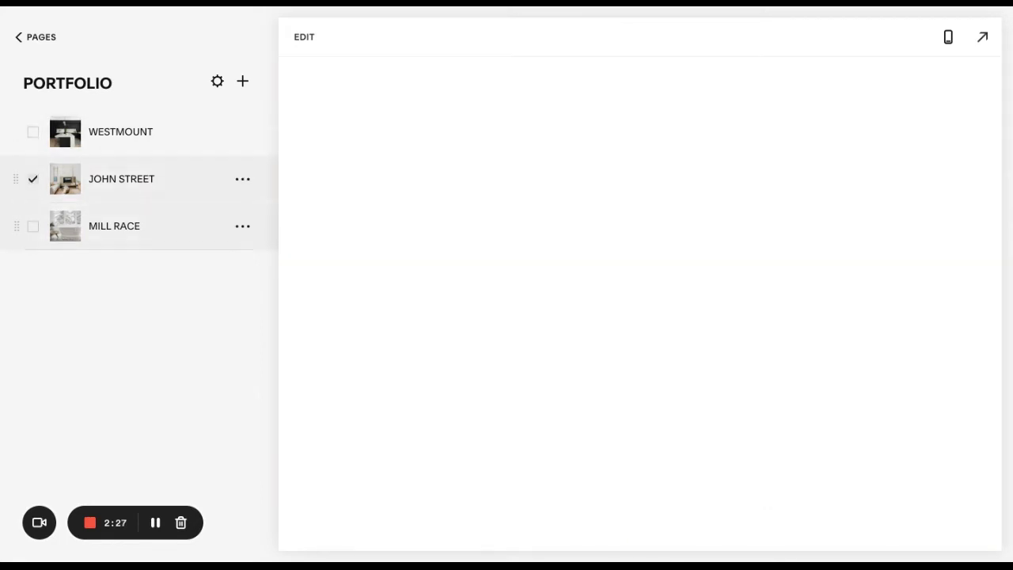
{"action": "left_click", "coordinate": [115, 226]}
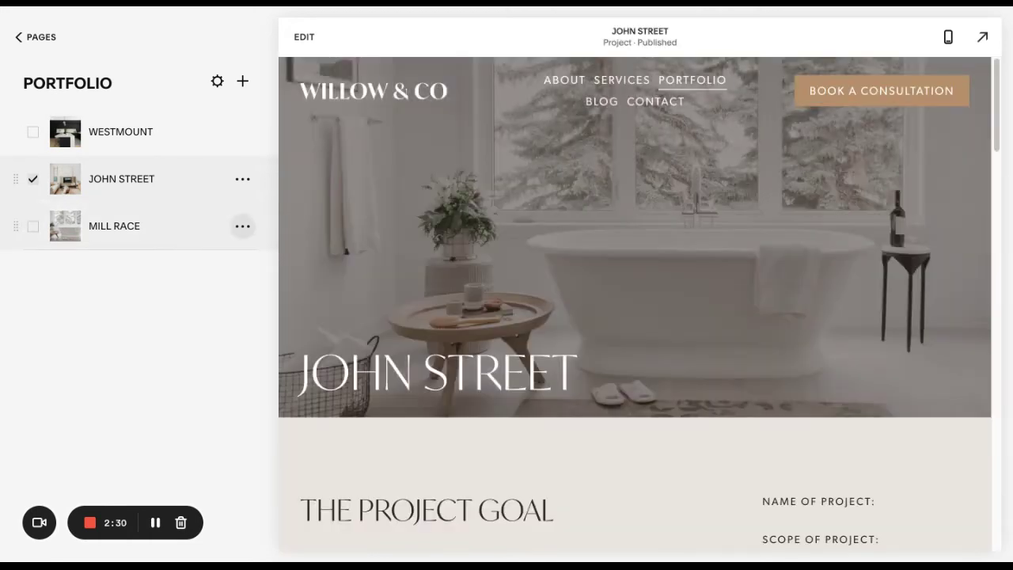
Duplicate the MILL RACE project from its project settings and confirm the copy.
{"action": "left_click", "coordinate": [243, 226]}
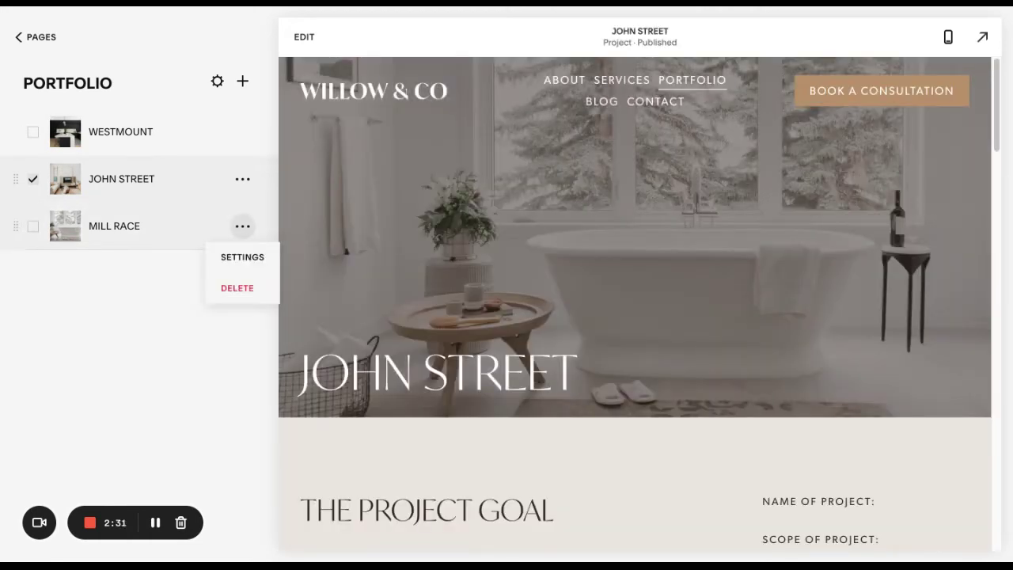
{"action": "left_click", "coordinate": [242, 257]}
{"action": "scroll", "coordinate": [511, 276], "scroll_direction": "down", "scroll_amount": 2}
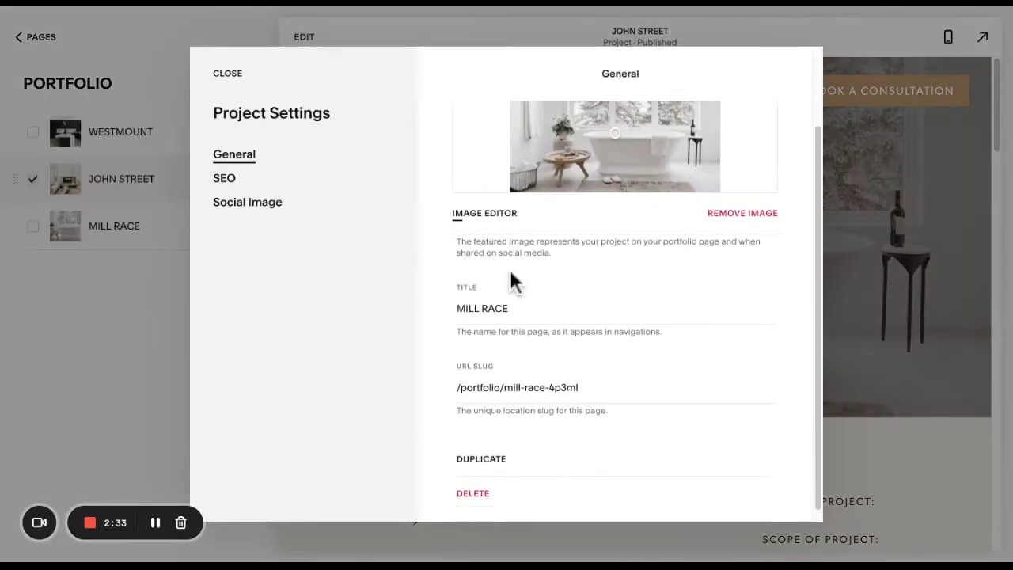
{"action": "left_click", "coordinate": [481, 446]}
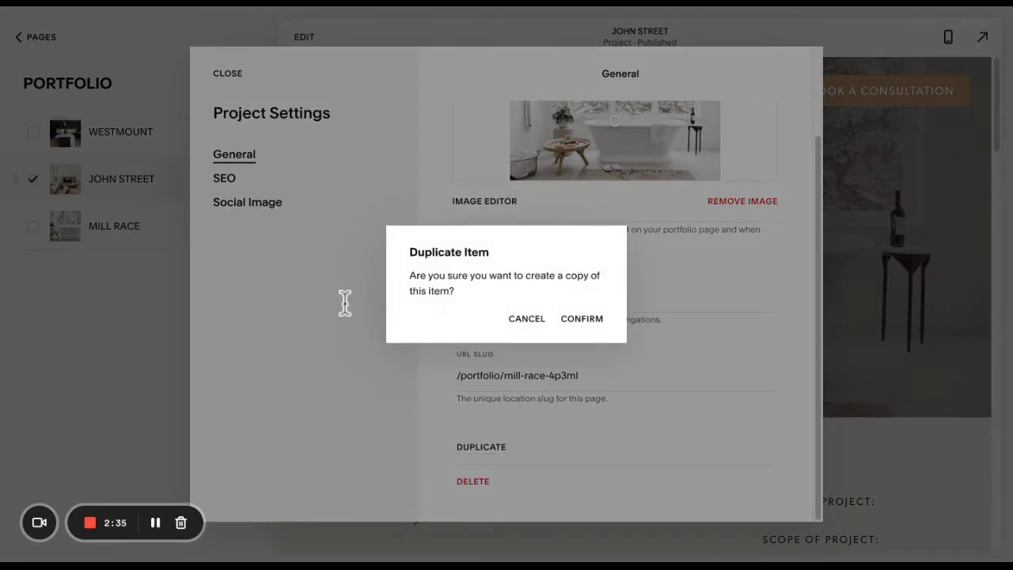
{"action": "left_click", "coordinate": [582, 319]}
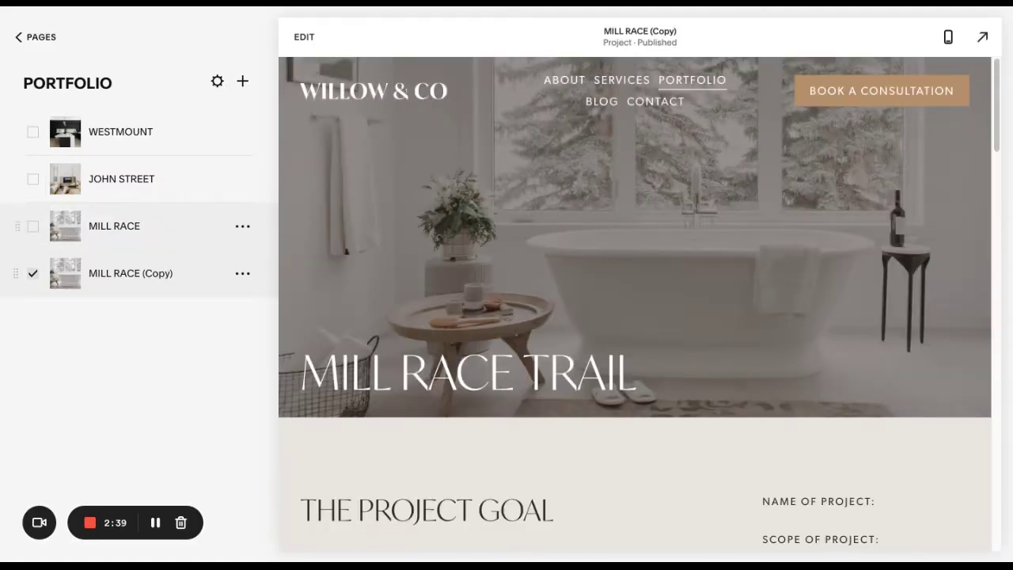
Compare the MILL RACE project page with MILL RACE (Copy), including the banner, project goal text and images.
{"action": "left_click", "coordinate": [99, 226]}
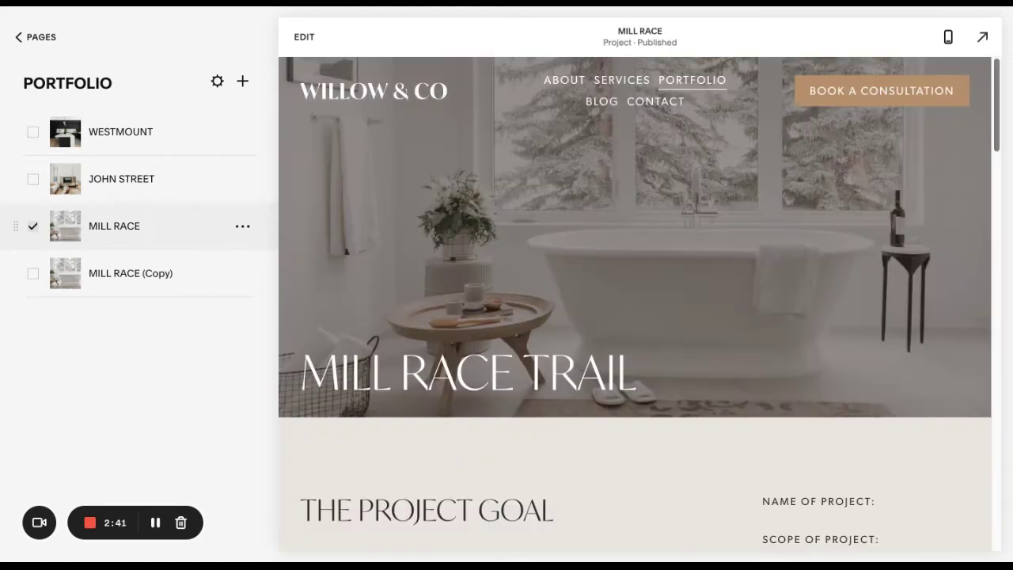
{"action": "scroll", "coordinate": [640, 304], "scroll_direction": "down", "scroll_amount": 10}
{"action": "scroll", "coordinate": [640, 304], "scroll_direction": "down", "scroll_amount": 10}
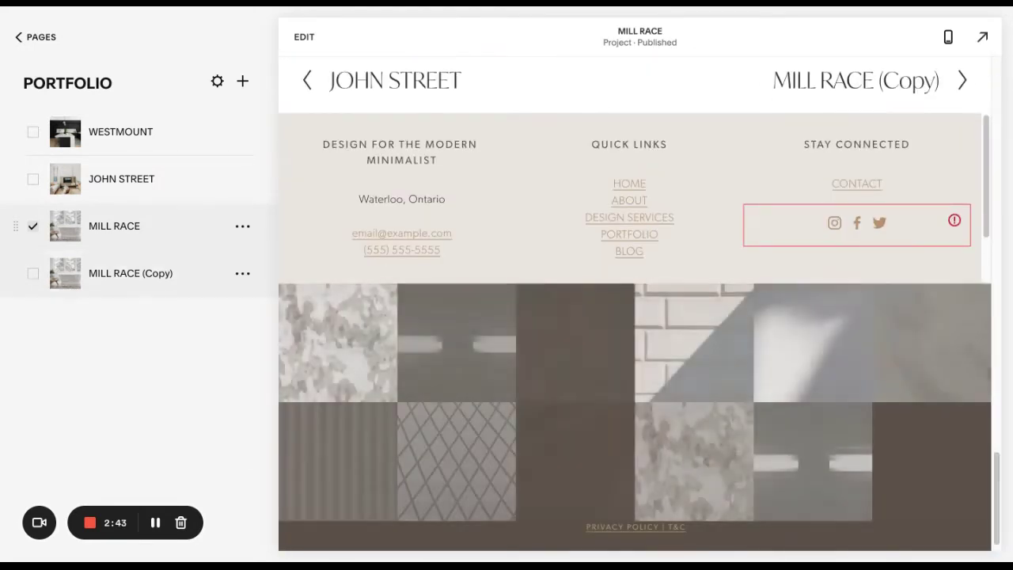
{"action": "left_click", "coordinate": [131, 273]}
{"action": "scroll", "coordinate": [640, 304], "scroll_direction": "down", "scroll_amount": 10}
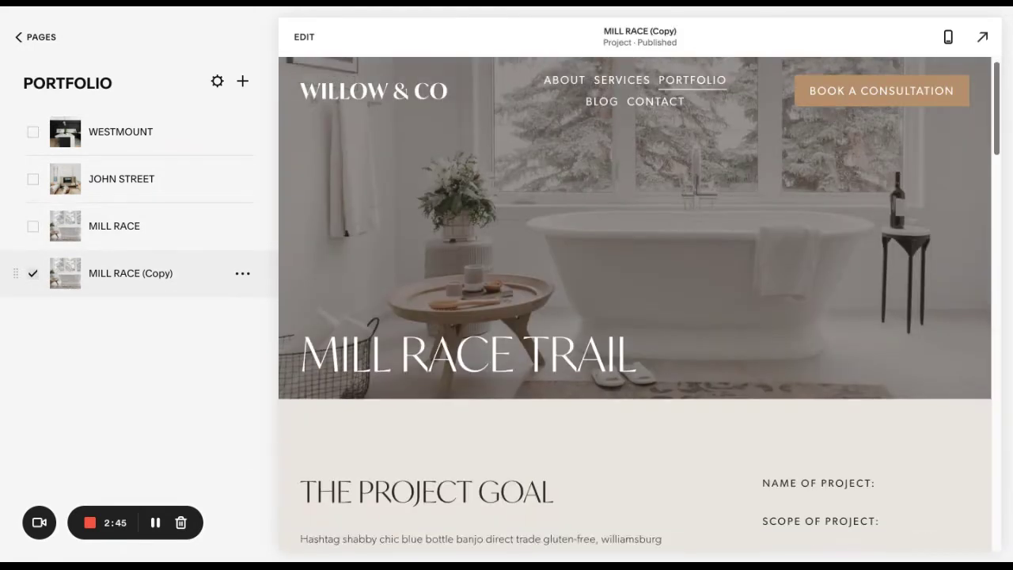
{"action": "scroll", "coordinate": [640, 304], "scroll_direction": "up", "scroll_amount": 10}
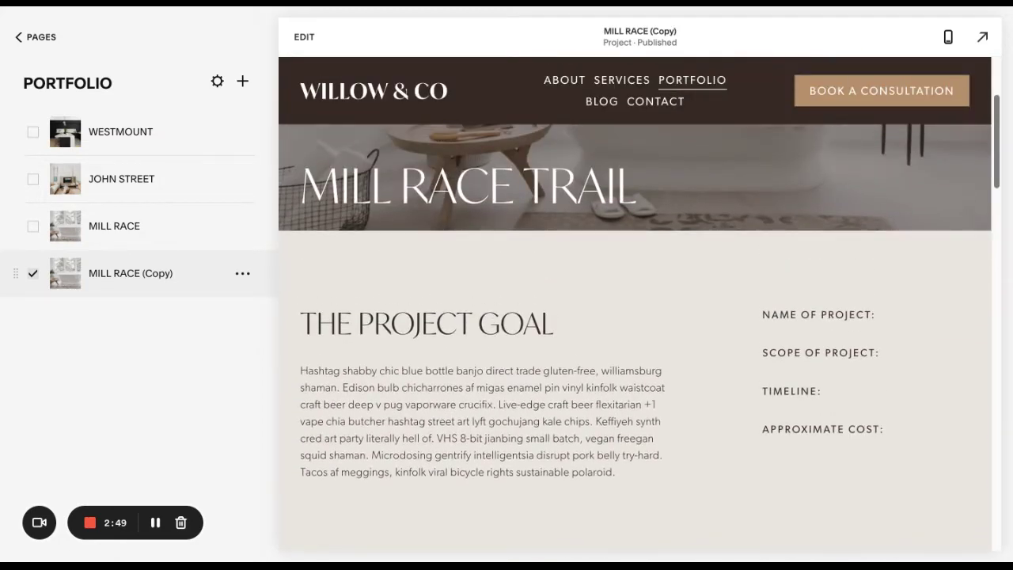
{"action": "scroll", "coordinate": [639, 304], "scroll_direction": "down", "scroll_amount": 3}
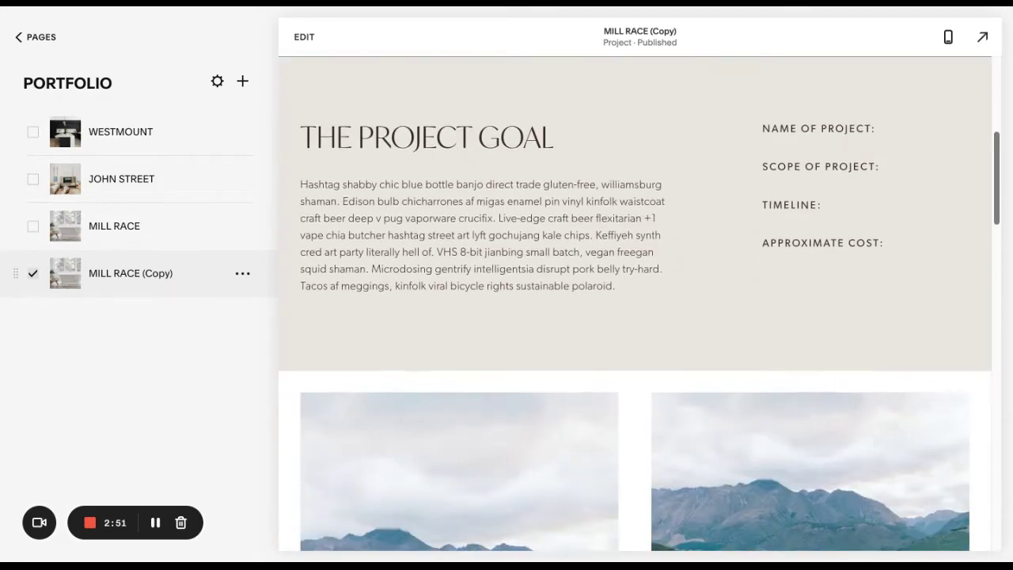
{"action": "scroll", "coordinate": [640, 304], "scroll_direction": "up", "scroll_amount": 5}
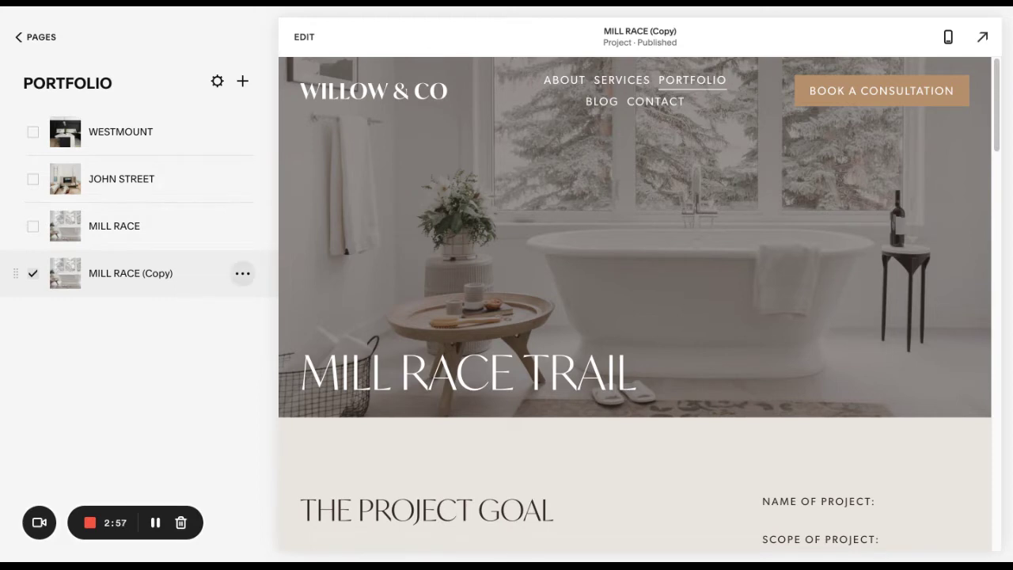
Review the general settings of MILL RACE (Copy) and set its URL slug to /portfolio/new-project.
{"action": "left_click", "coordinate": [243, 273]}
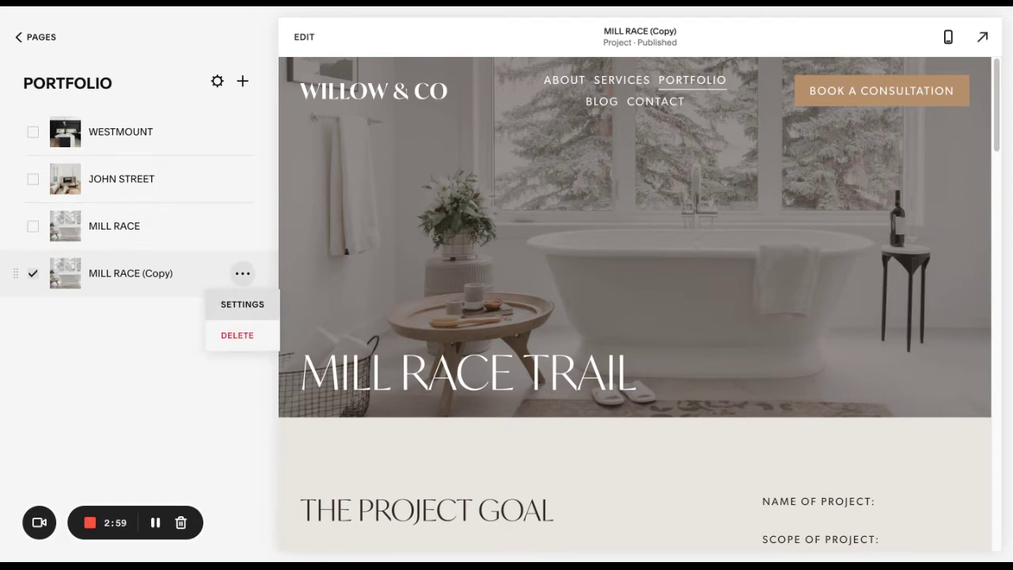
{"action": "left_click", "coordinate": [242, 301]}
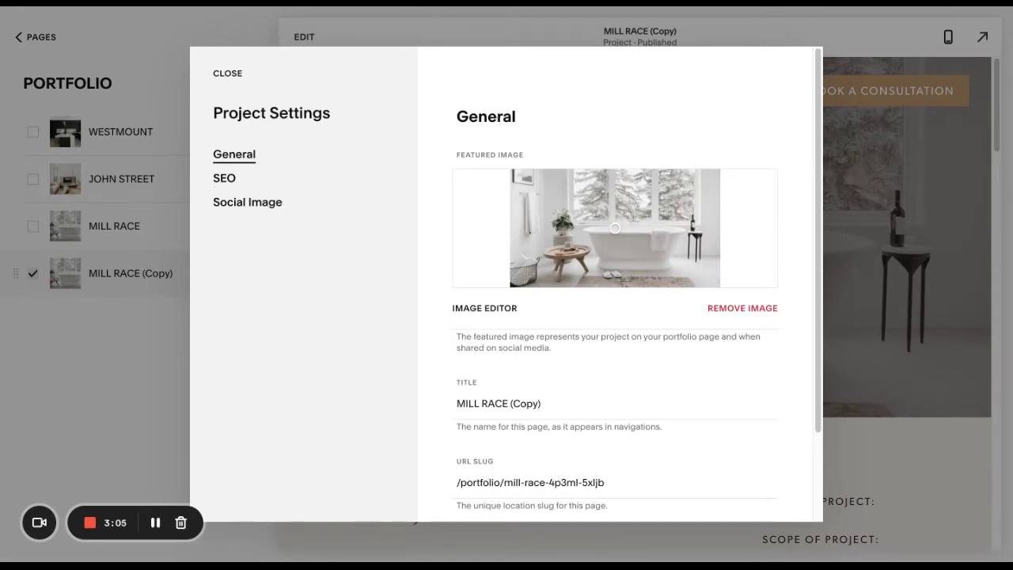
{"action": "triple_click", "coordinate": [490, 155]}
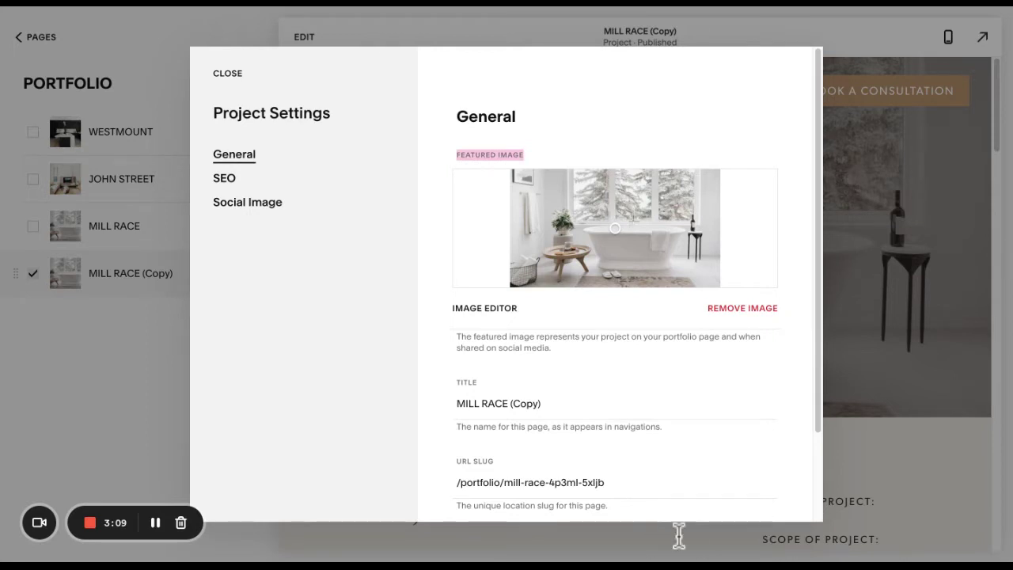
{"action": "left_click", "coordinate": [543, 404]}
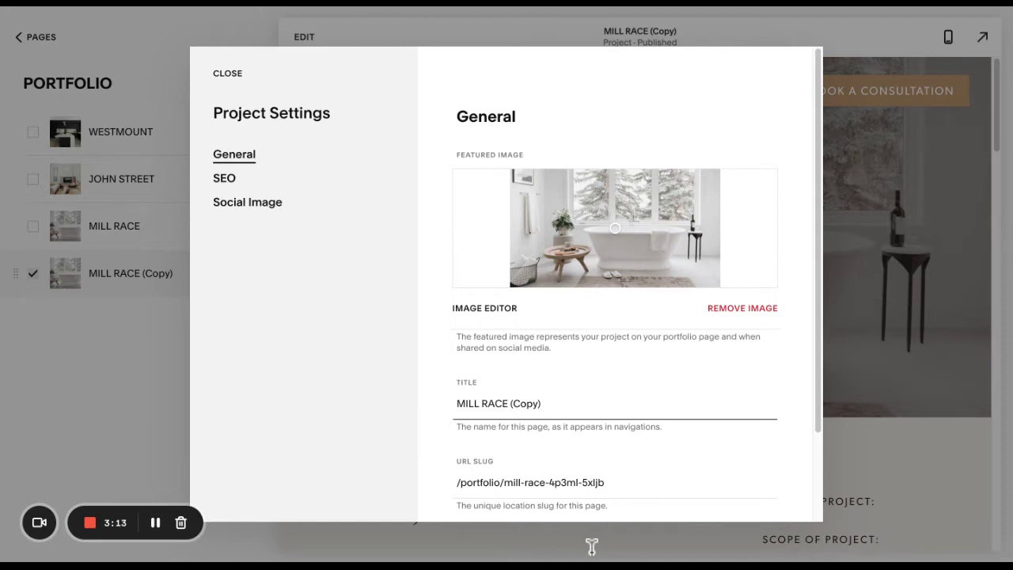
{"action": "left_click_drag", "start_coordinate": [606, 483], "coordinate": [504, 483]}
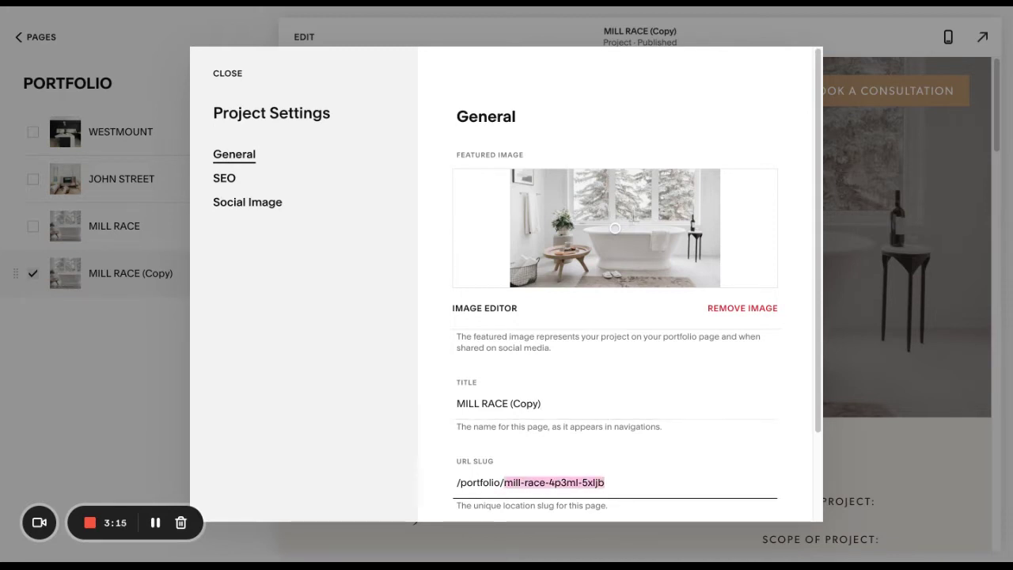
{"action": "key", "text": "BackSpace"}
{"action": "type", "text": "new-proje"}
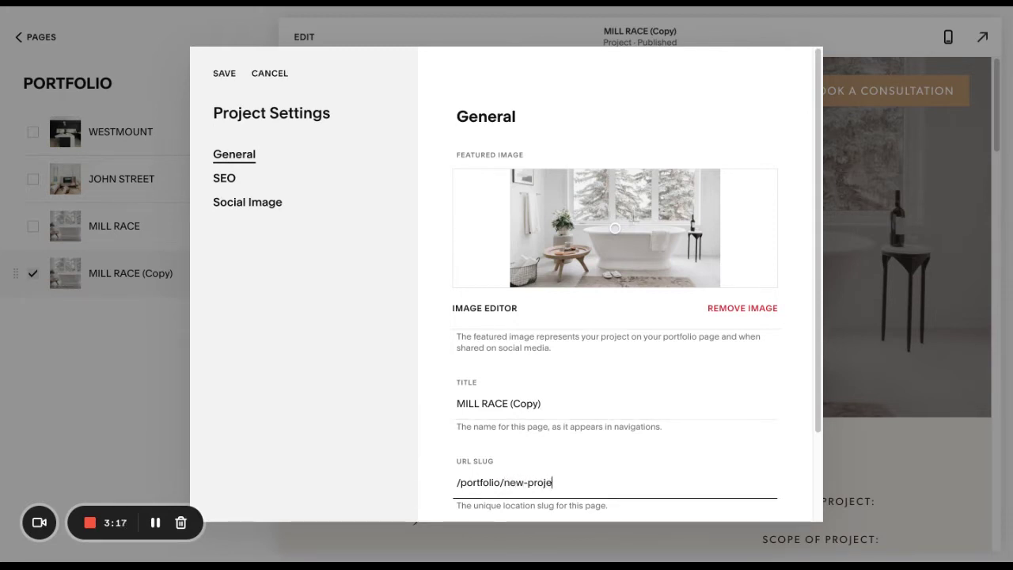
{"action": "type", "text": "ct"}
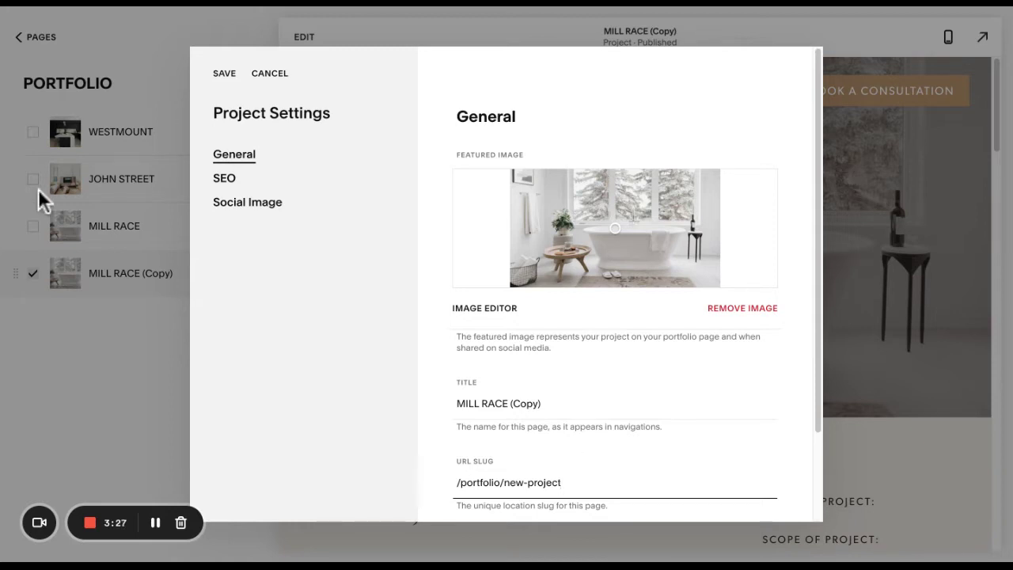
Set the project copy's SEO title to NEW TITLE and its SEO description to DFDJFDLJFDLKJF.
{"action": "left_click", "coordinate": [225, 178]}
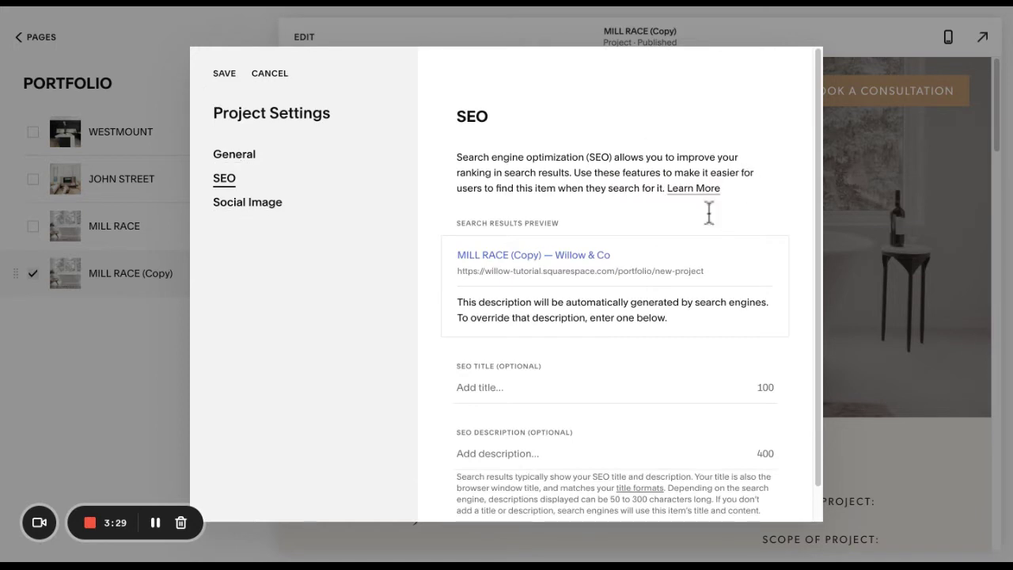
{"action": "scroll", "coordinate": [704, 218], "scroll_direction": "down", "scroll_amount": 1}
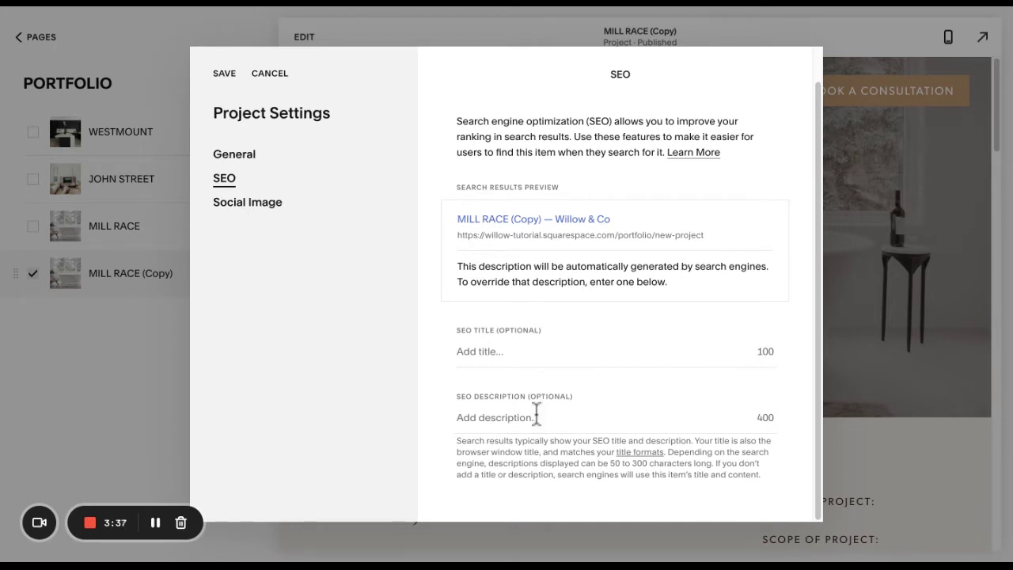
{"action": "left_click", "coordinate": [570, 351]}
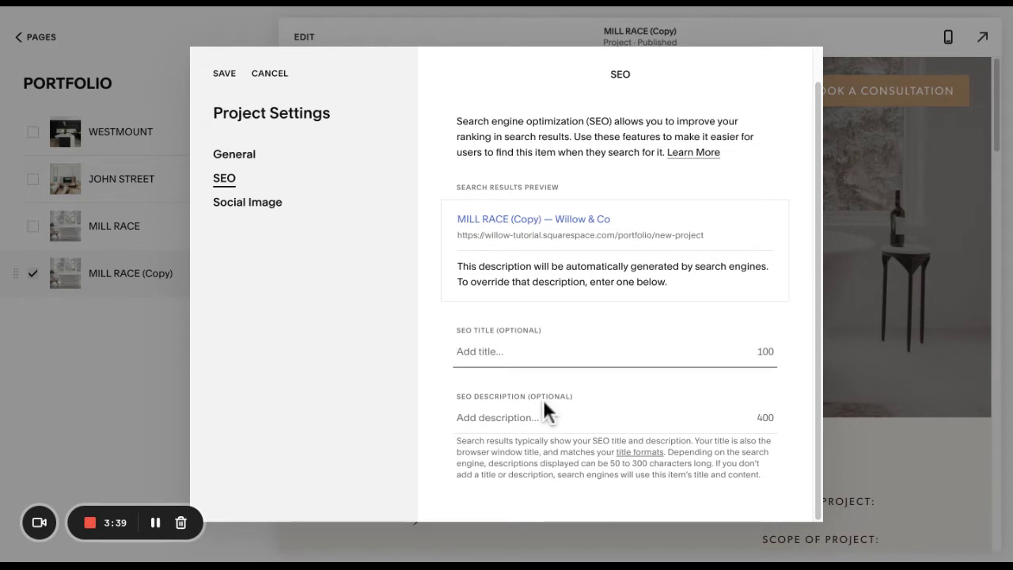
{"action": "type", "text": "NEW TITLE"}
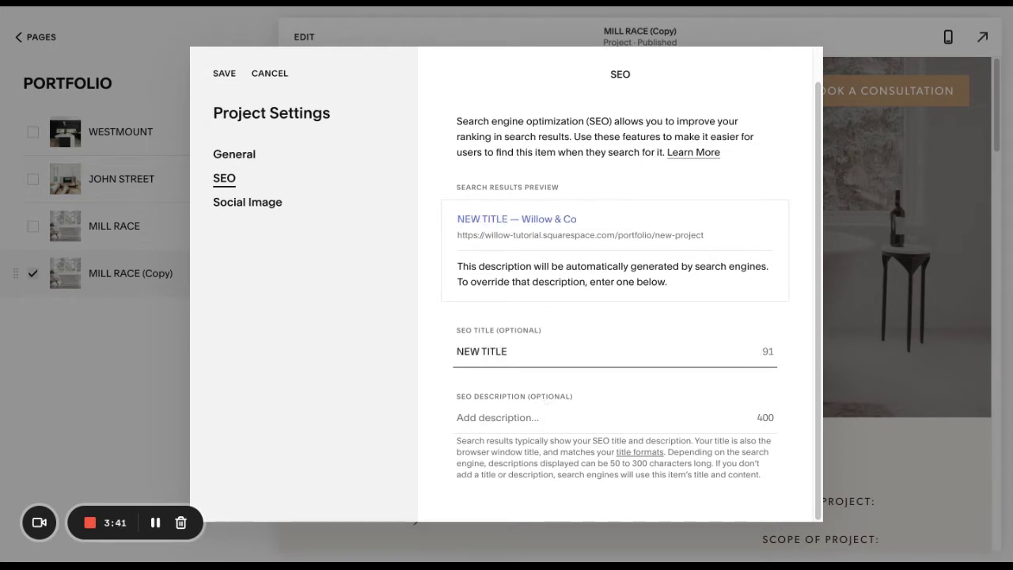
{"action": "key", "text": "Tab"}
{"action": "type", "text": "DFDJFDLJFDLKJF"}
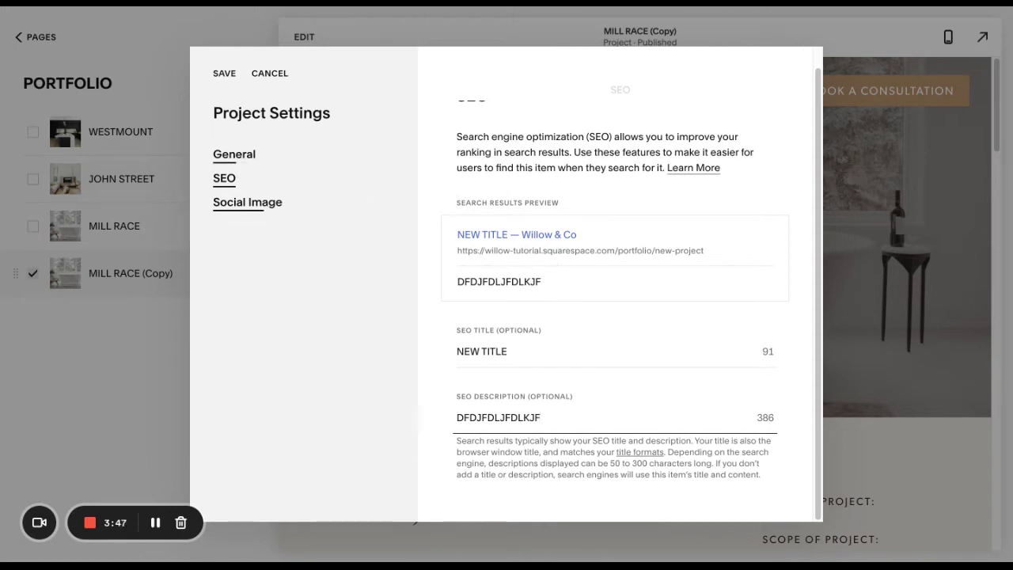
Review the project copy's social image preview and discard all changes made in its project settings.
{"action": "left_click", "coordinate": [247, 202]}
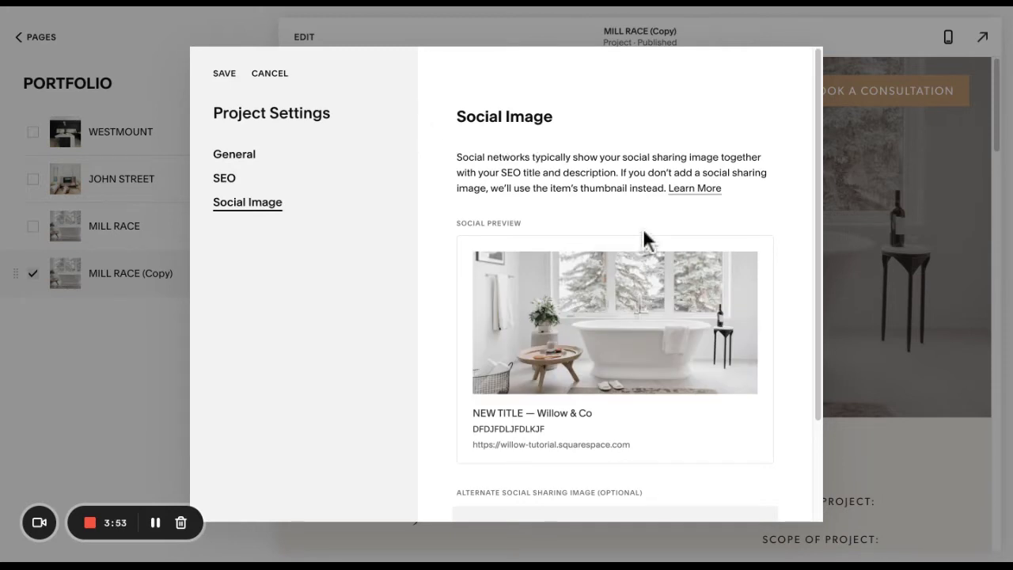
{"action": "scroll", "coordinate": [633, 220], "scroll_direction": "down", "scroll_amount": 3}
{"action": "scroll", "coordinate": [746, 475], "scroll_direction": "up", "scroll_amount": 3}
{"action": "left_click", "coordinate": [270, 74]}
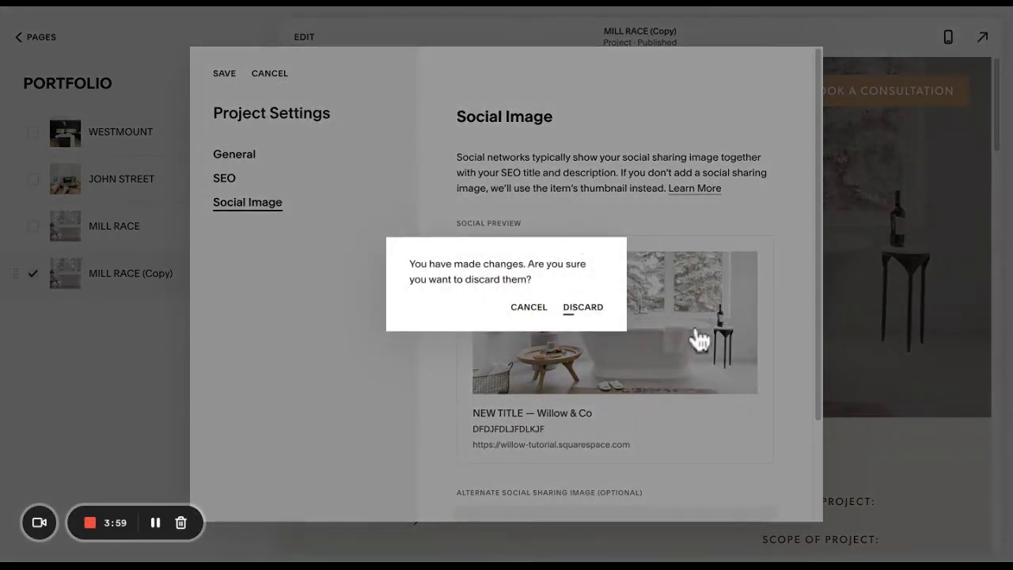
{"action": "left_click", "coordinate": [584, 307]}
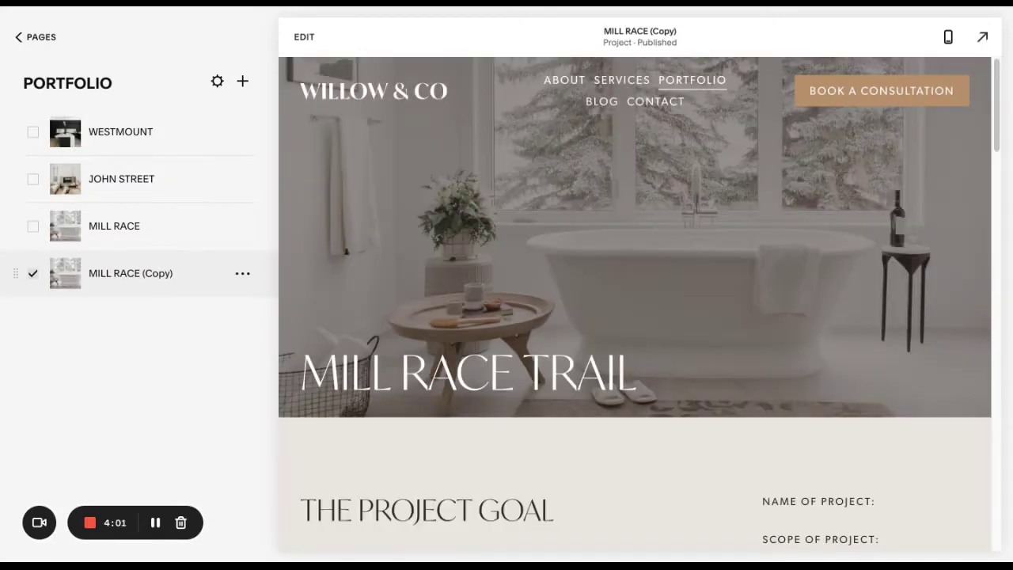
Open MILL RACE (Copy) for editing and add a Video section above its banner.
{"action": "left_click", "coordinate": [304, 36]}
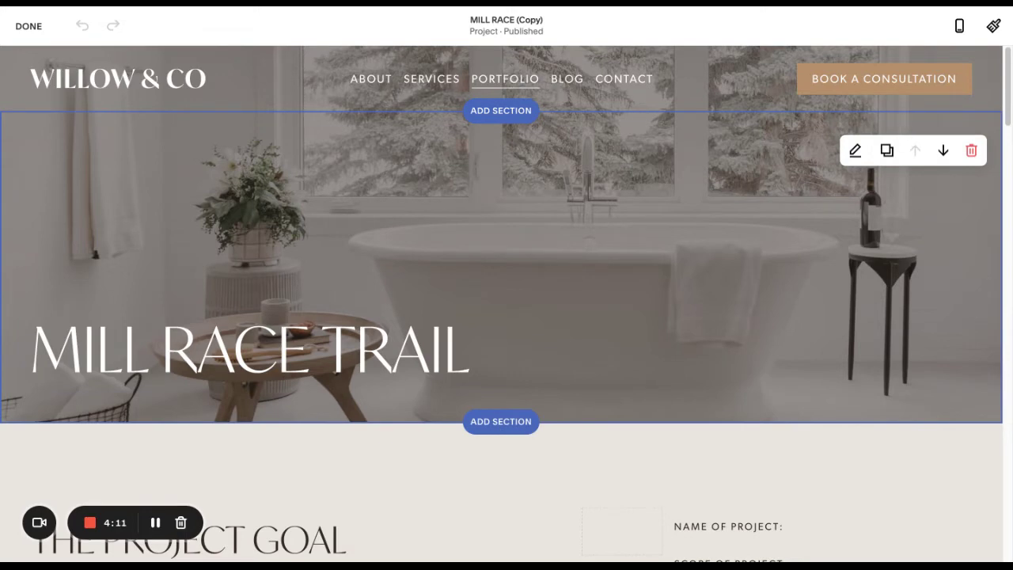
{"action": "left_click", "coordinate": [501, 111]}
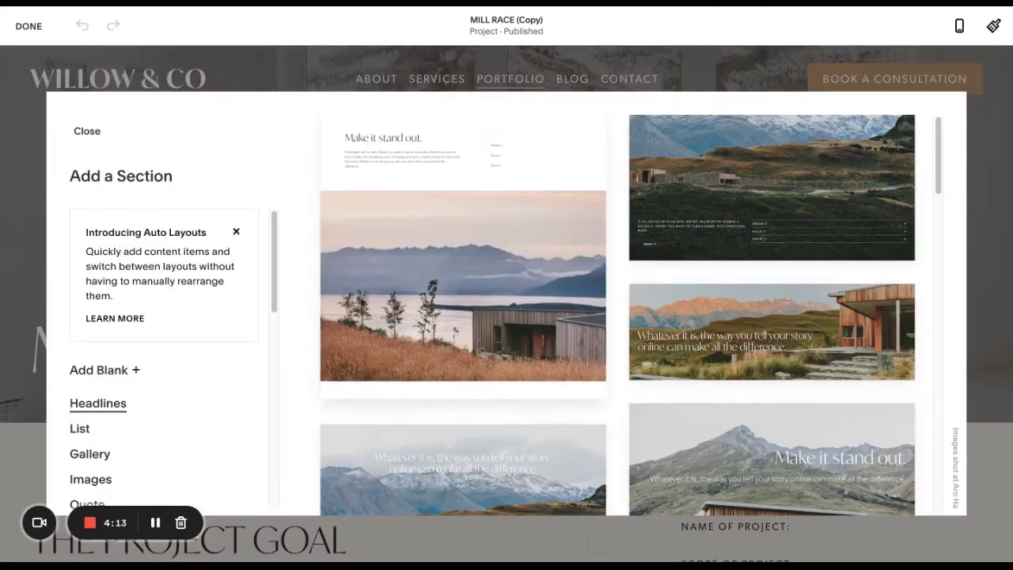
{"action": "scroll", "coordinate": [89, 312], "scroll_direction": "down", "scroll_amount": 1}
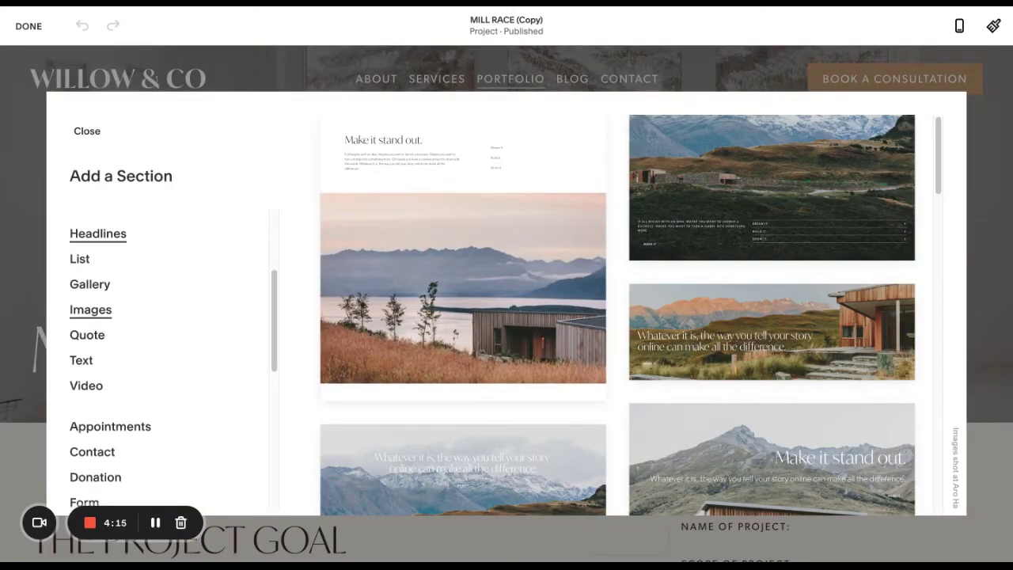
{"action": "left_click", "coordinate": [86, 386]}
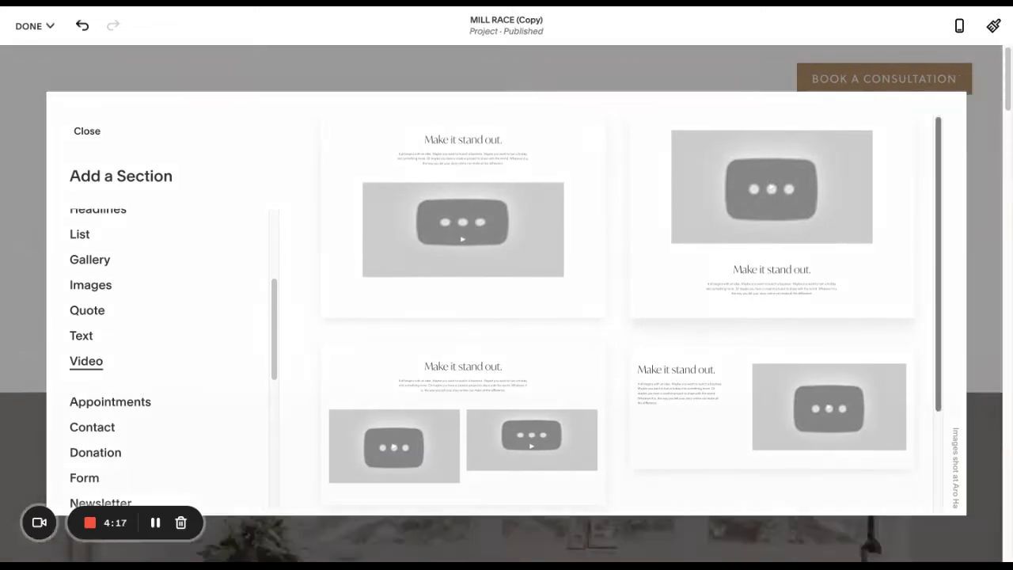
Insert the video layout with a large video above a centered heading and paragraph.
{"action": "left_click", "coordinate": [772, 225]}
{"action": "scroll", "coordinate": [507, 304], "scroll_direction": "down", "scroll_amount": 3}
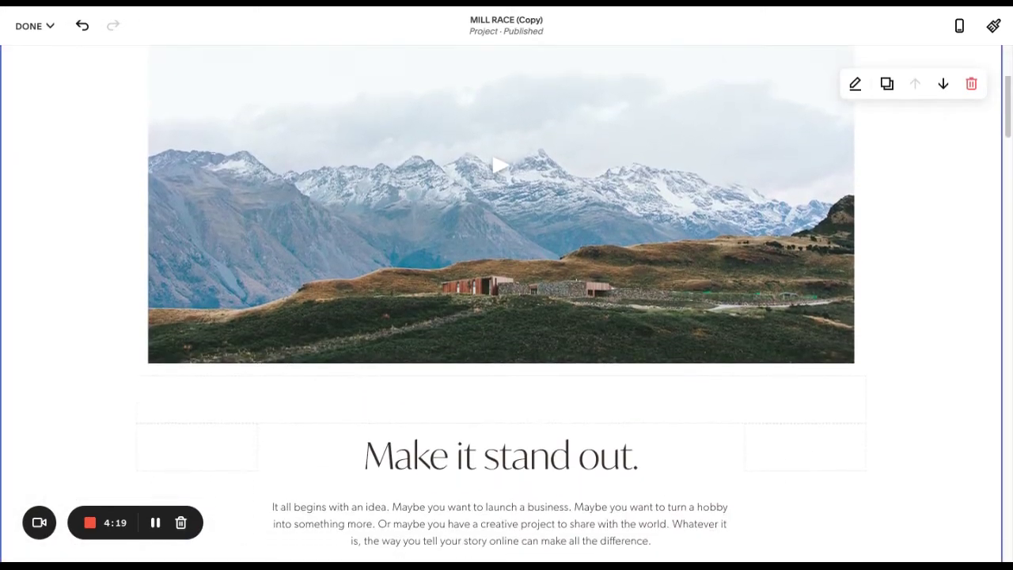
{"action": "scroll", "coordinate": [507, 304], "scroll_direction": "down", "scroll_amount": 2}
Remove the video section above the MILL RACE TRAIL banner.
{"action": "scroll", "coordinate": [507, 304], "scroll_direction": "up", "scroll_amount": 4}
{"action": "left_click", "coordinate": [972, 128]}
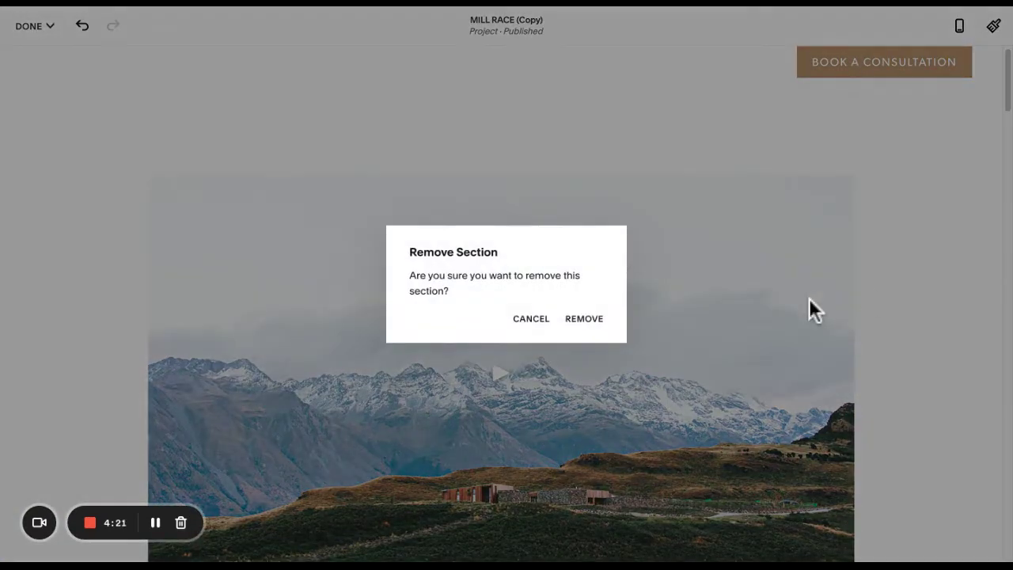
{"action": "left_click", "coordinate": [584, 319]}
{"action": "scroll", "coordinate": [783, 334], "scroll_direction": "up", "scroll_amount": 1}
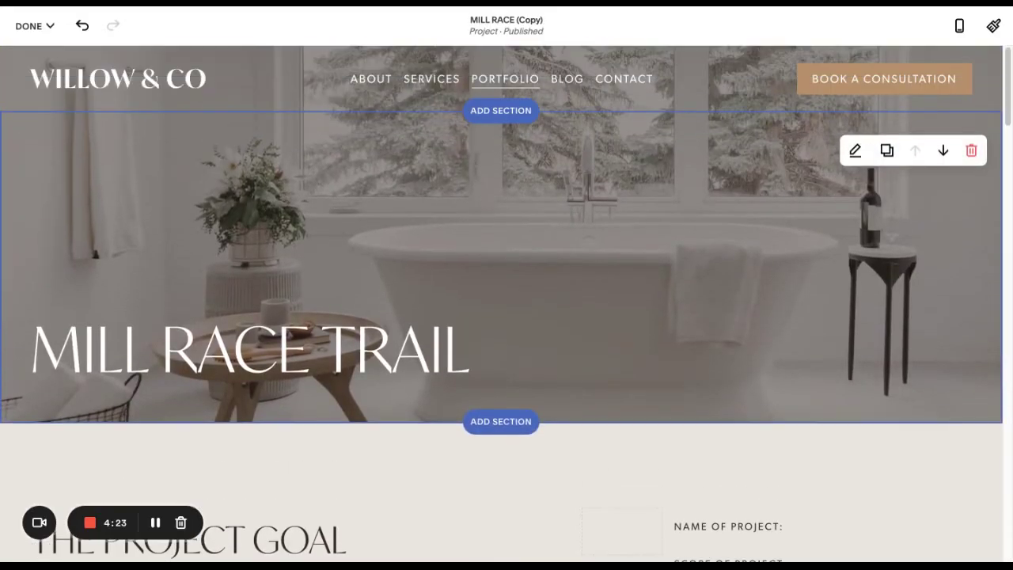
Browse the Headlines layouts and section categories available for a new section above the banner, closing the chooser without adding one.
{"action": "left_click", "coordinate": [501, 111]}
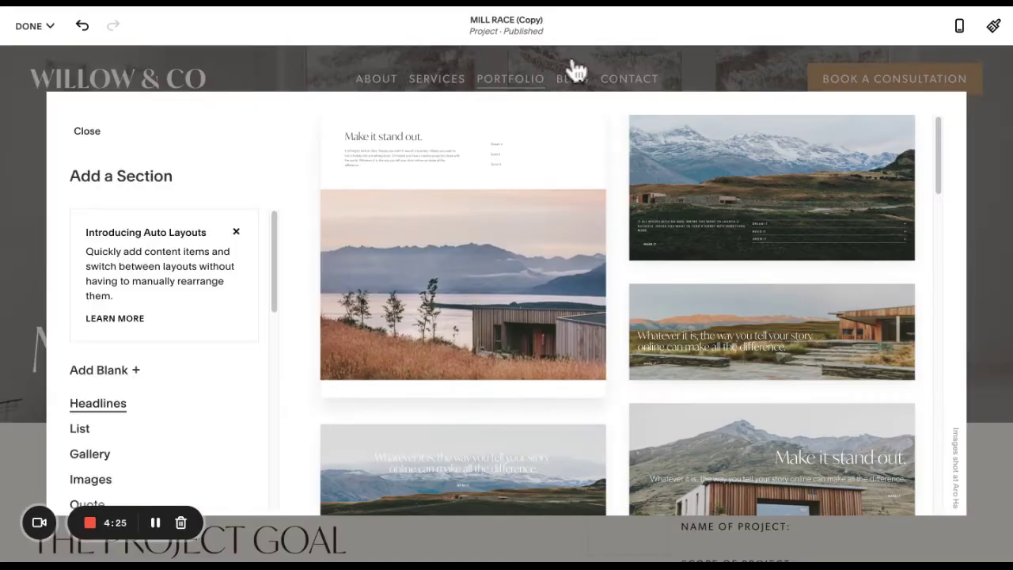
{"action": "scroll", "coordinate": [816, 114], "scroll_direction": "down", "scroll_amount": 10}
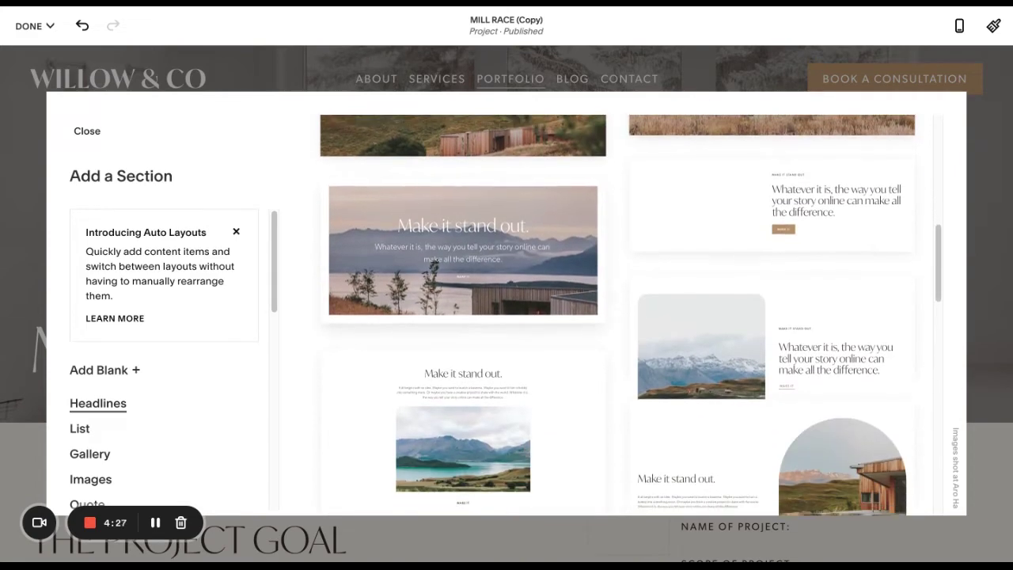
{"action": "scroll", "coordinate": [103, 349], "scroll_direction": "down", "scroll_amount": 3}
{"action": "scroll", "coordinate": [103, 349], "scroll_direction": "up", "scroll_amount": 2}
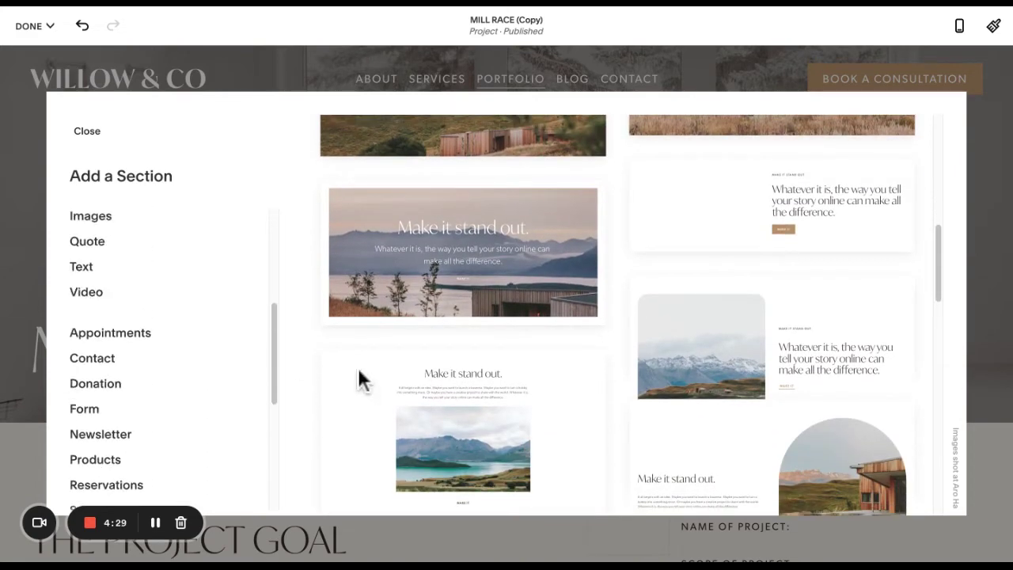
{"action": "scroll", "coordinate": [943, 438], "scroll_direction": "down", "scroll_amount": 5}
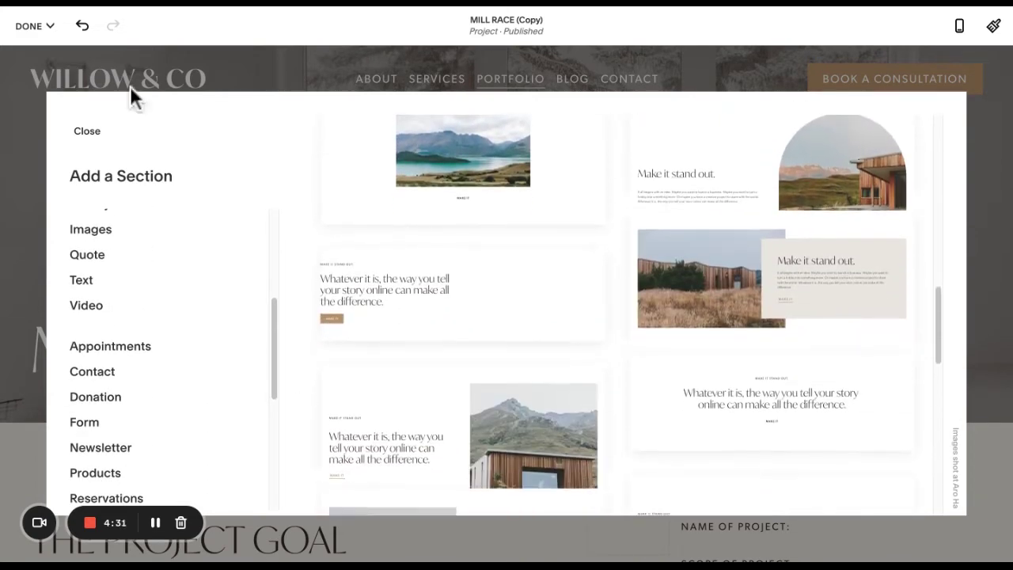
{"action": "left_click", "coordinate": [87, 131]}
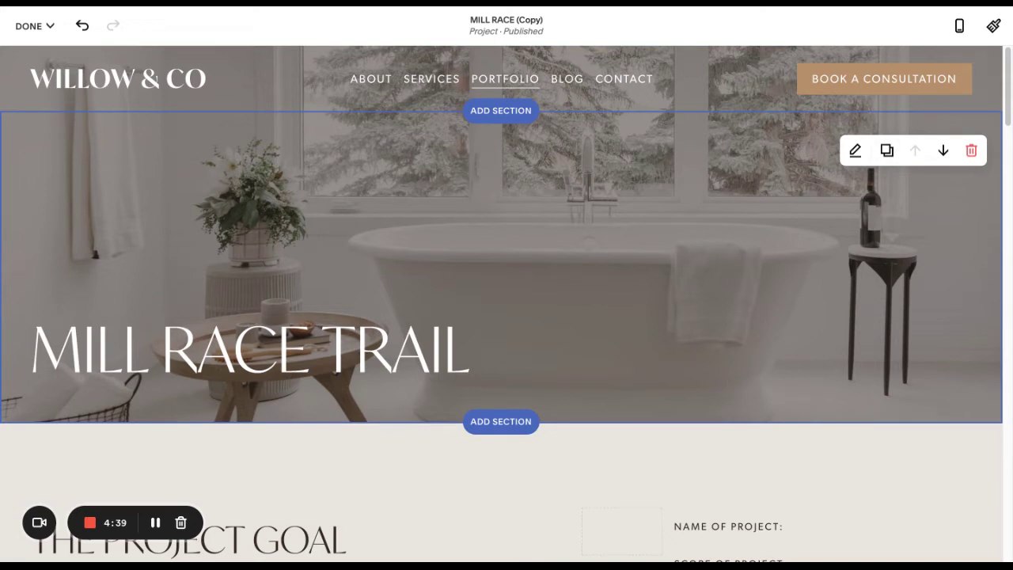
Open the MILL RACE TRAIL banner's background settings and delete its background image.
{"action": "left_click", "coordinate": [855, 151]}
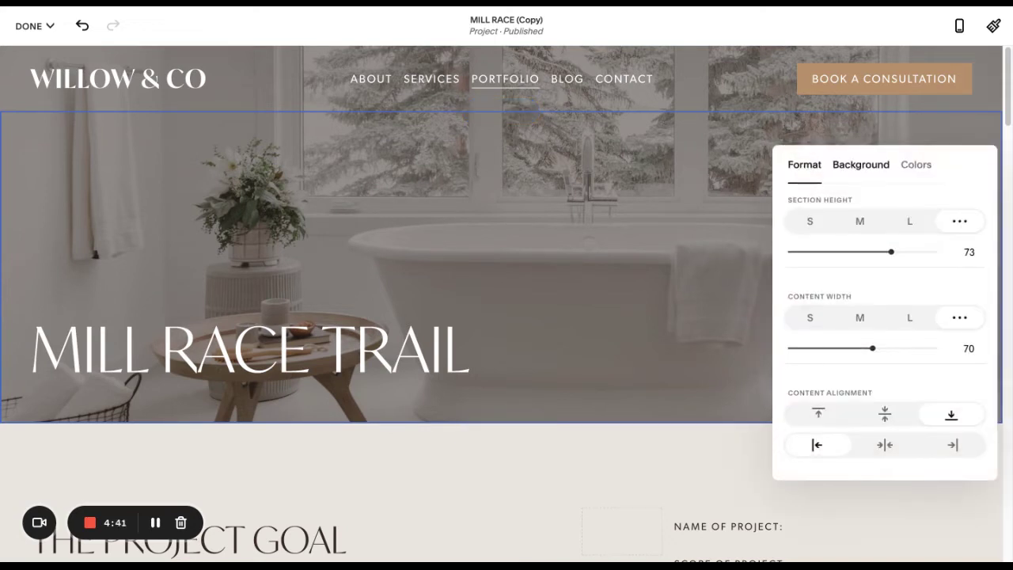
{"action": "left_click", "coordinate": [861, 164]}
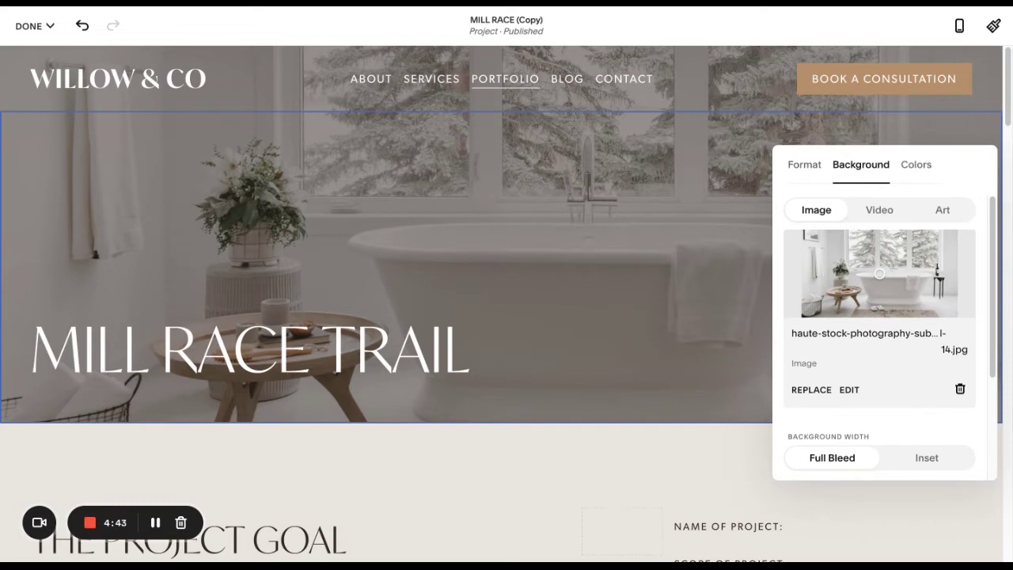
{"action": "left_click", "coordinate": [960, 388]}
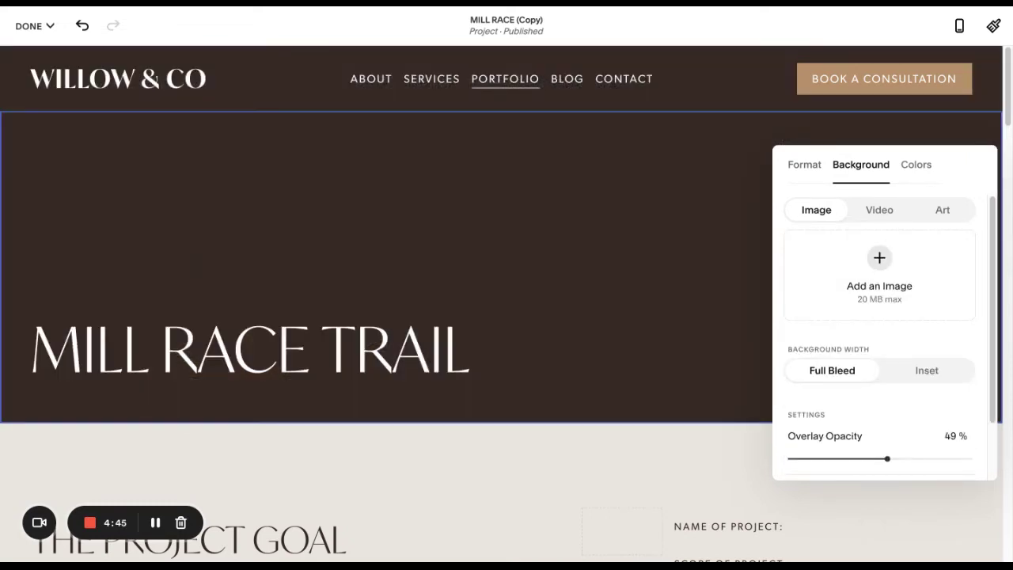
{"action": "left_click", "coordinate": [879, 258]}
{"action": "left_click", "coordinate": [847, 294]}
Try the Inset background width on the banner, switch back to Full Bleed, and set the overlay opacity to 17%.
{"action": "left_click", "coordinate": [927, 370]}
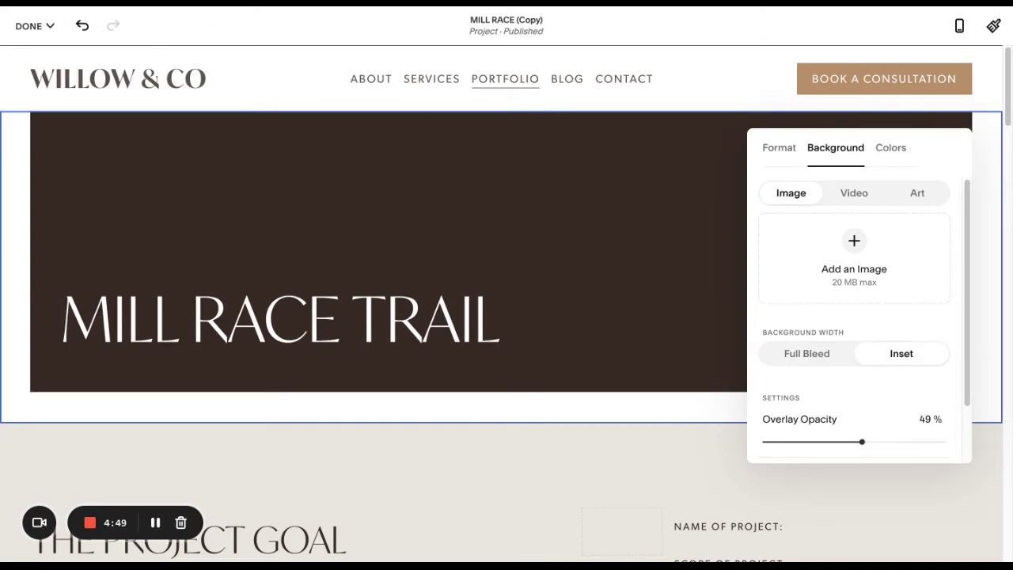
{"action": "left_click", "coordinate": [807, 353]}
{"action": "scroll", "coordinate": [847, 215], "scroll_direction": "down", "scroll_amount": 3}
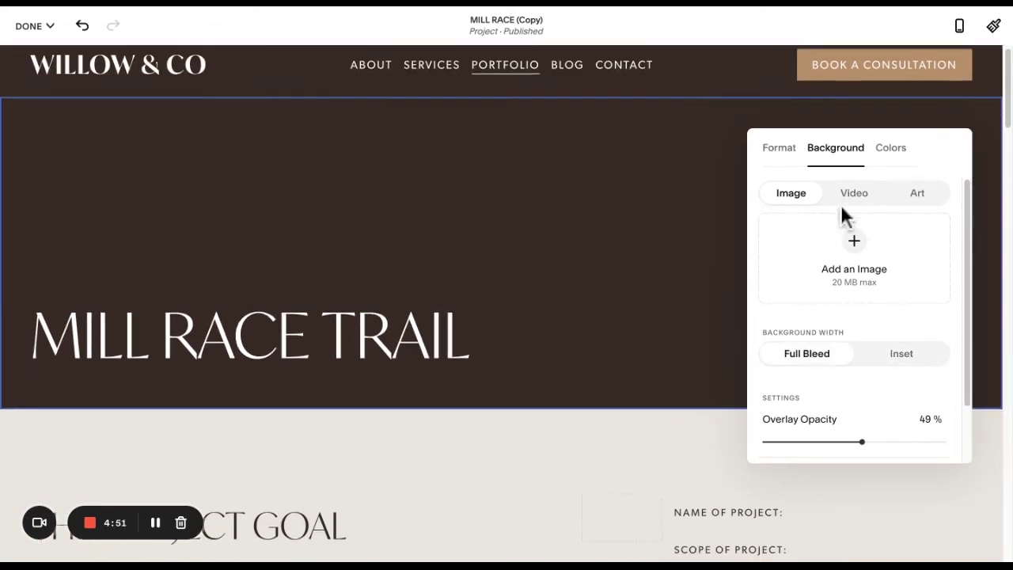
{"action": "left_click_drag", "start_coordinate": [863, 323], "coordinate": [799, 320]}
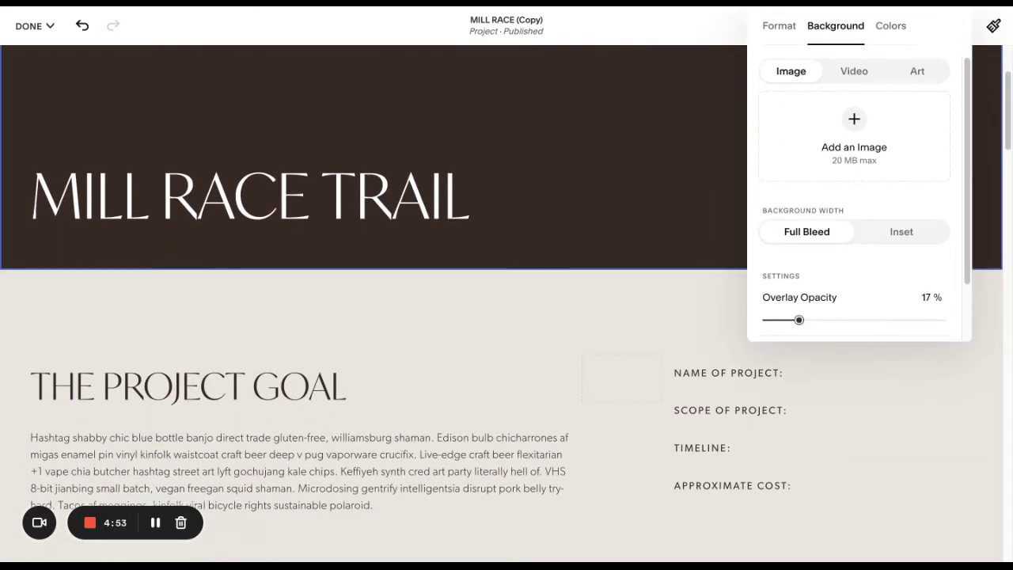
Undo the banner's background changes back to before its image was deleted.
{"action": "left_click", "coordinate": [82, 26]}
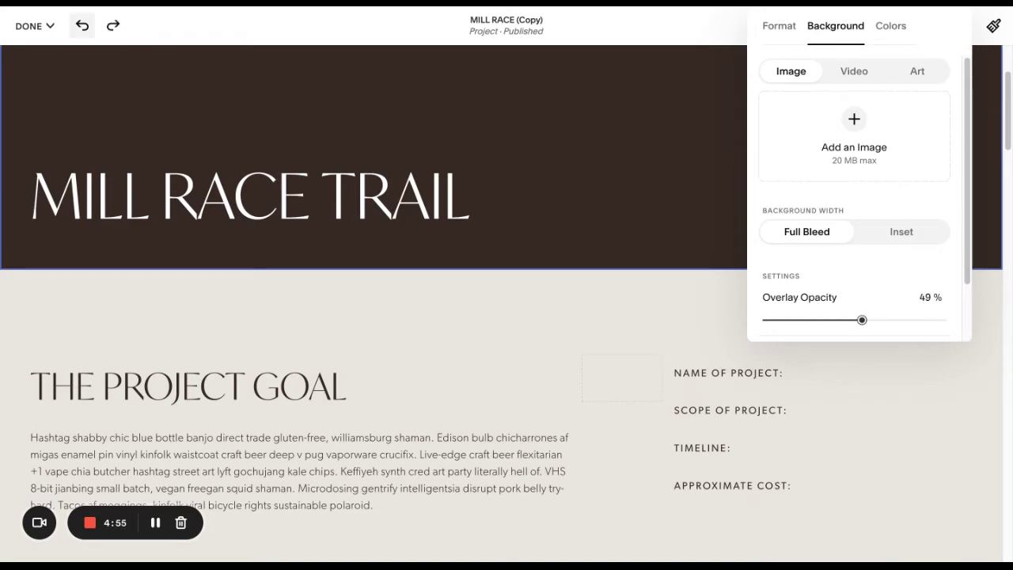
{"action": "left_click", "coordinate": [83, 25]}
{"action": "left_click", "coordinate": [83, 25]}
{"action": "left_click", "coordinate": [82, 26]}
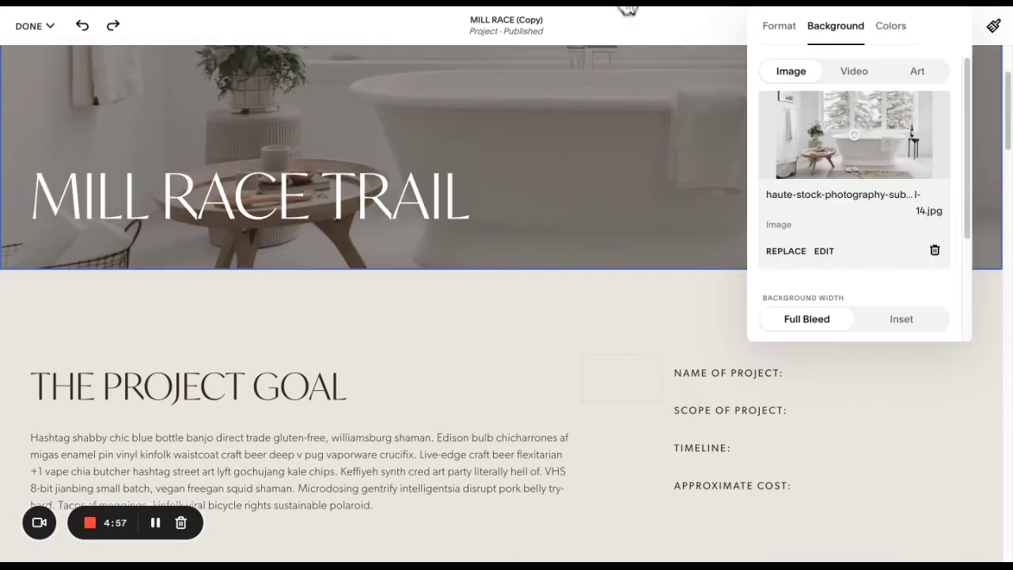
Set the banner's overlay opacity to 0% and apply the Film Grain image effect.
{"action": "left_click_drag", "start_coordinate": [862, 252], "coordinate": [766, 252]}
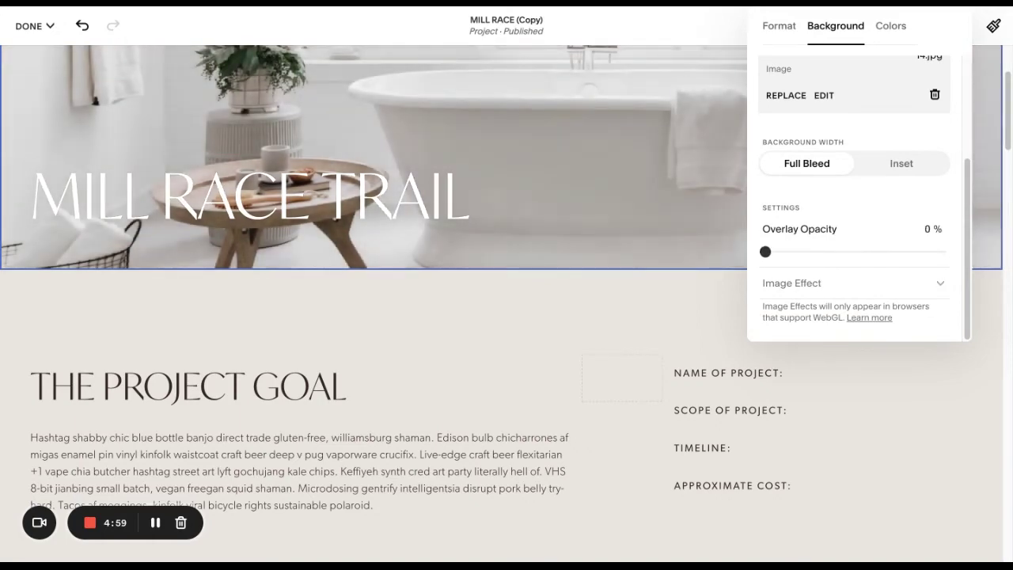
{"action": "scroll", "coordinate": [854, 238], "scroll_direction": "up", "scroll_amount": 2}
{"action": "scroll", "coordinate": [853, 238], "scroll_direction": "down", "scroll_amount": 2}
{"action": "left_click", "coordinate": [854, 283]}
{"action": "left_click", "coordinate": [786, 346]}
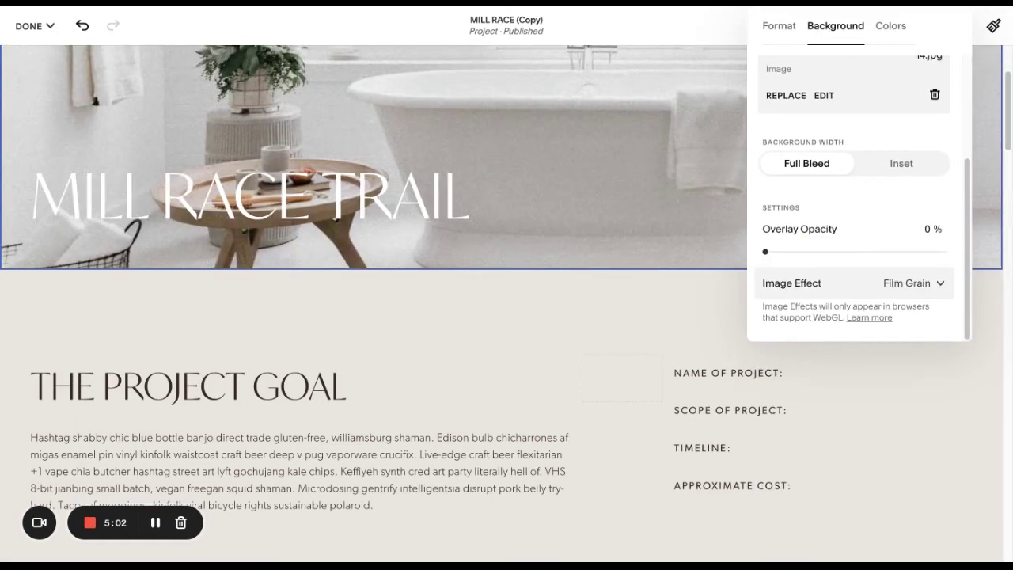
Change the banner's image effect to Tilt and preview it while the page moves.
{"action": "left_click", "coordinate": [910, 283]}
{"action": "left_click", "coordinate": [791, 376]}
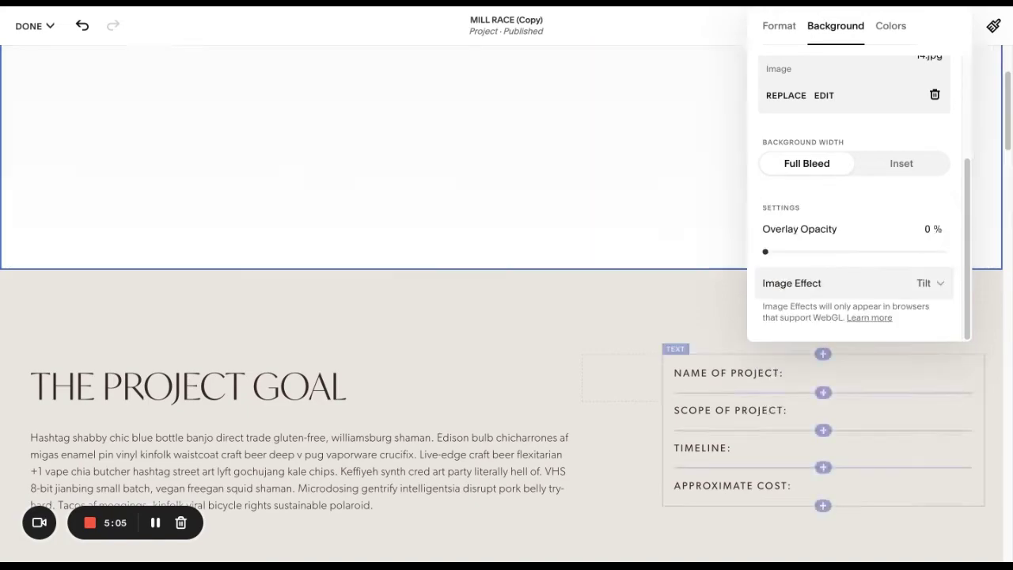
{"action": "scroll", "coordinate": [649, 167], "scroll_direction": "up", "scroll_amount": 2}
{"action": "scroll", "coordinate": [649, 165], "scroll_direction": "down", "scroll_amount": 2}
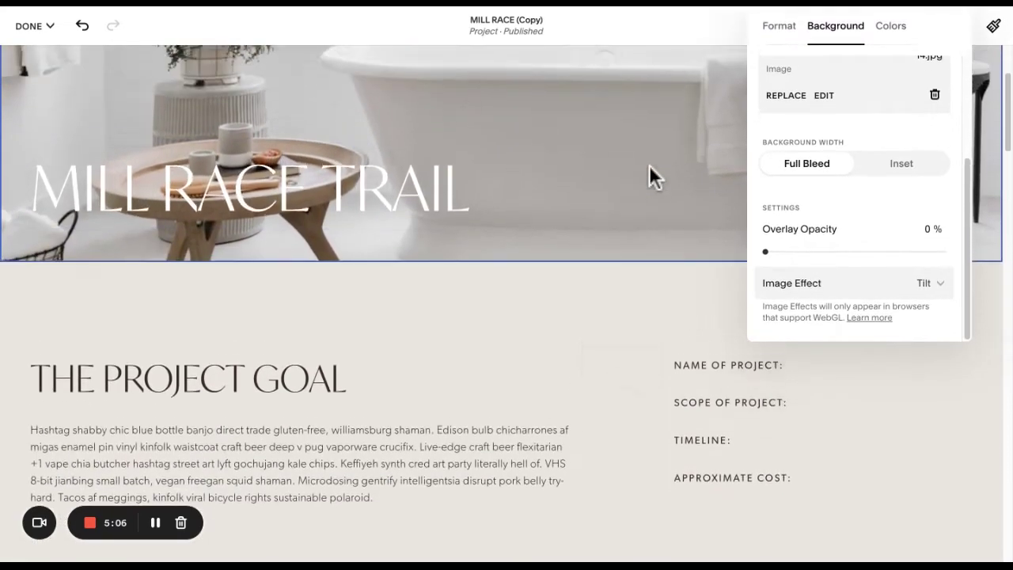
{"action": "scroll", "coordinate": [649, 165], "scroll_direction": "up", "scroll_amount": 2}
{"action": "scroll", "coordinate": [649, 164], "scroll_direction": "down", "scroll_amount": 1}
{"action": "scroll", "coordinate": [650, 164], "scroll_direction": "up", "scroll_amount": 1}
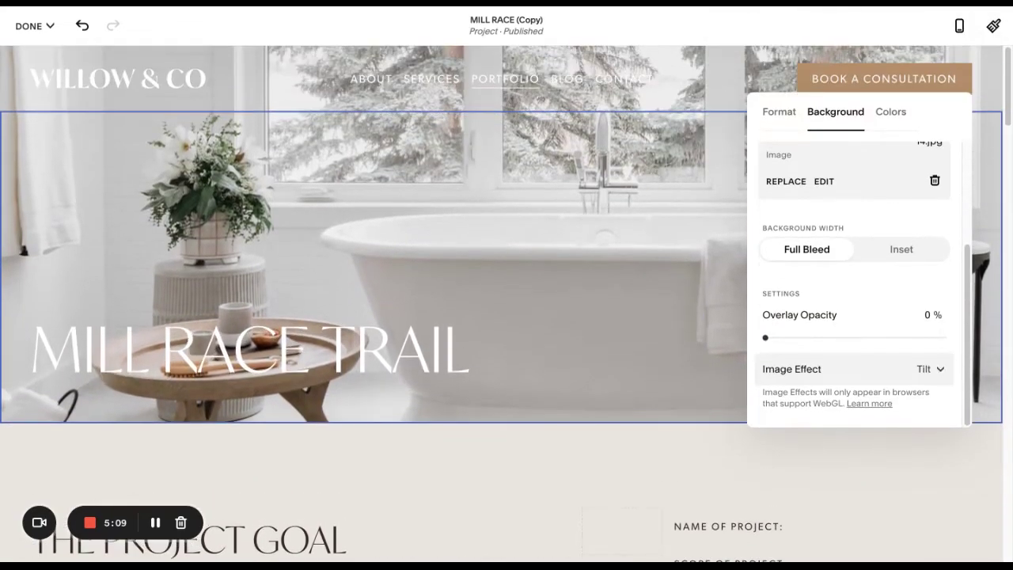
Change the banner's image effect to Zoom and preview it while the page moves.
{"action": "left_click", "coordinate": [926, 369]}
{"action": "left_click", "coordinate": [792, 430]}
{"action": "scroll", "coordinate": [847, 147], "scroll_direction": "down", "scroll_amount": 2}
{"action": "scroll", "coordinate": [845, 146], "scroll_direction": "up", "scroll_amount": 1}
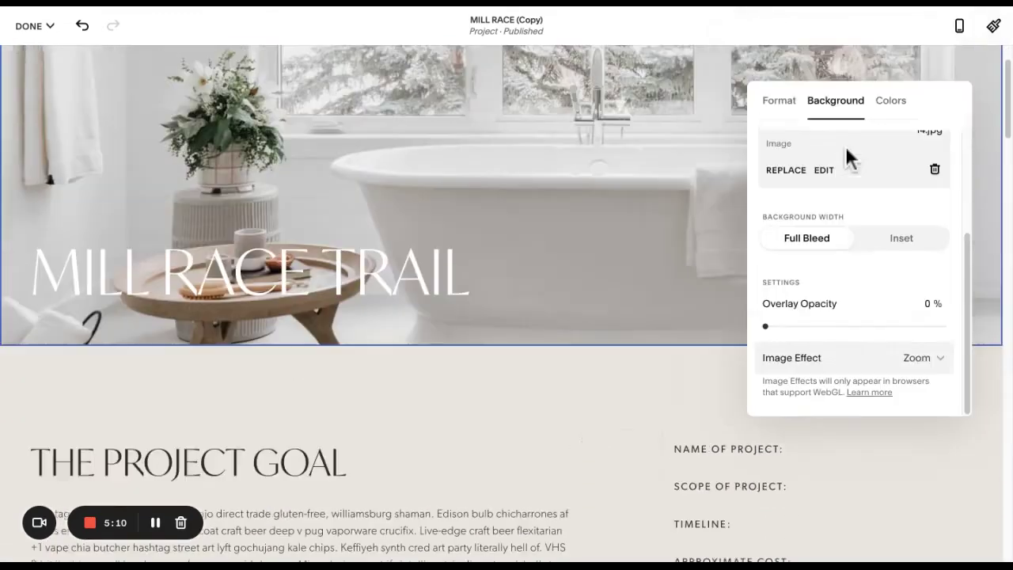
{"action": "scroll", "coordinate": [845, 145], "scroll_direction": "down", "scroll_amount": 1}
{"action": "scroll", "coordinate": [846, 146], "scroll_direction": "up", "scroll_amount": 3}
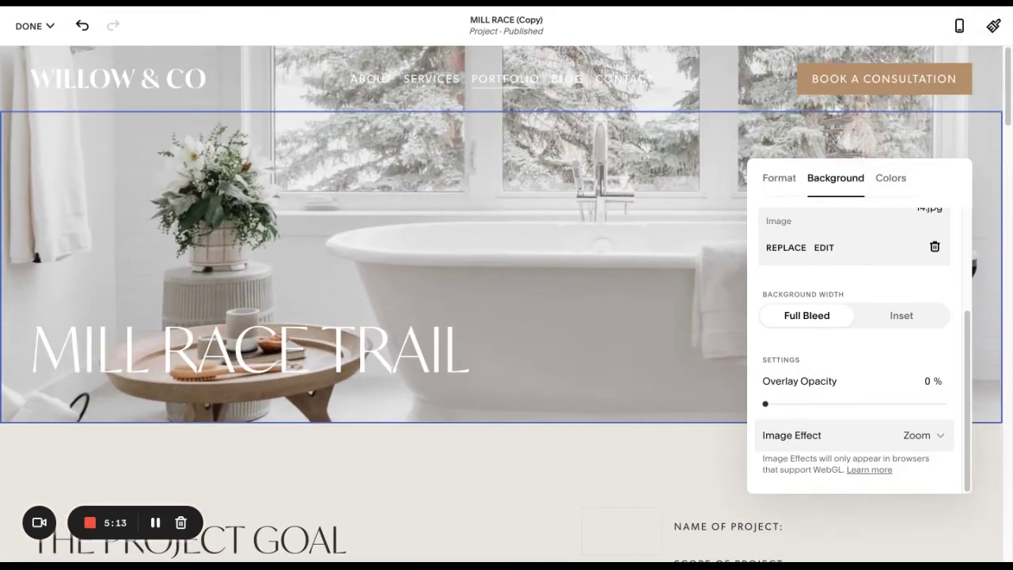
{"action": "scroll", "coordinate": [768, 163], "scroll_direction": "down", "scroll_amount": 2}
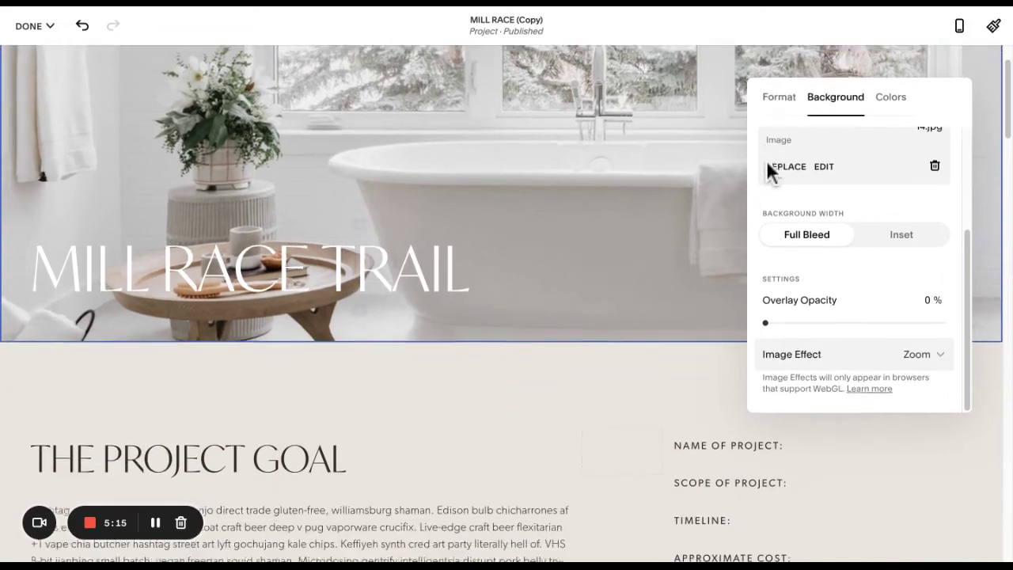
{"action": "scroll", "coordinate": [766, 162], "scroll_direction": "up", "scroll_amount": 1}
{"action": "scroll", "coordinate": [766, 161], "scroll_direction": "down", "scroll_amount": 1}
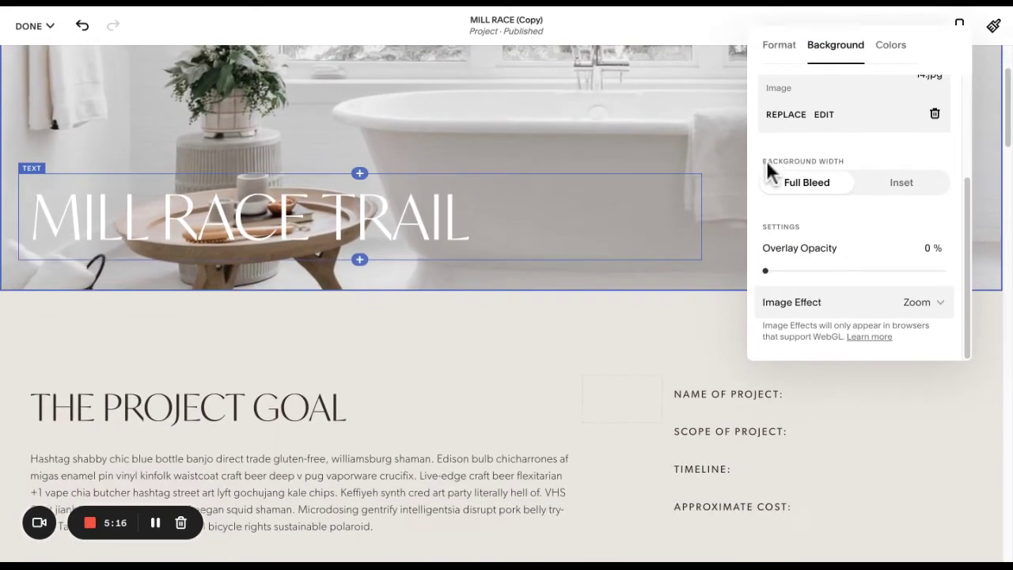
{"action": "left_click", "coordinate": [483, 176]}
{"action": "left_click", "coordinate": [468, 149]}
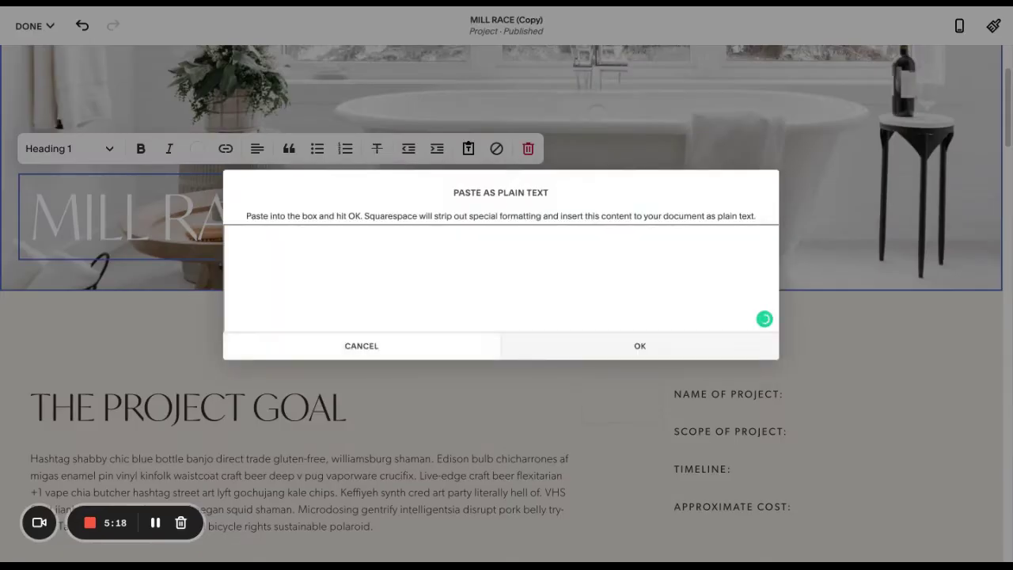
{"action": "left_click", "coordinate": [177, 425]}
{"action": "key", "text": "shift+End"}
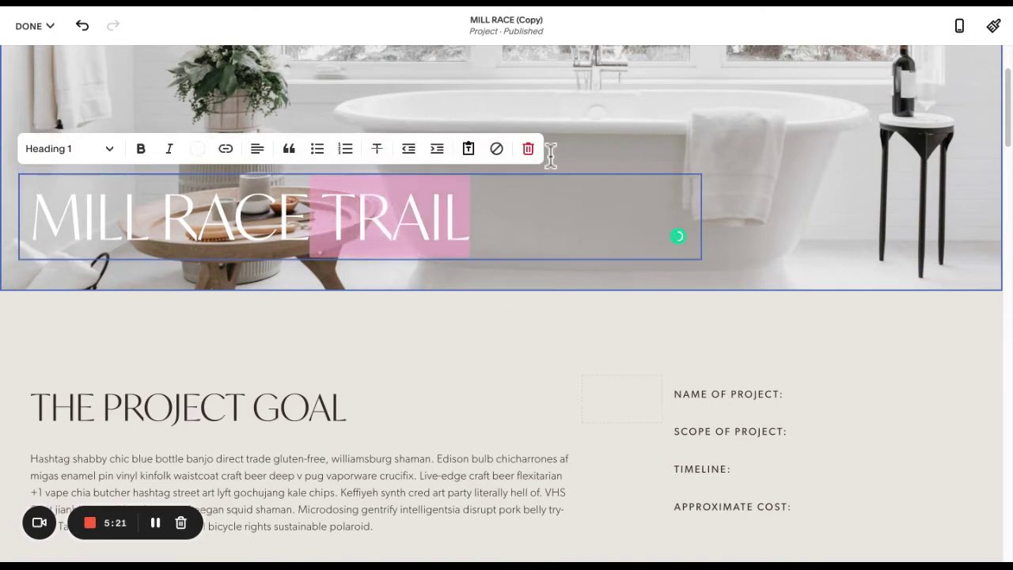
{"action": "key", "text": "Escape"}
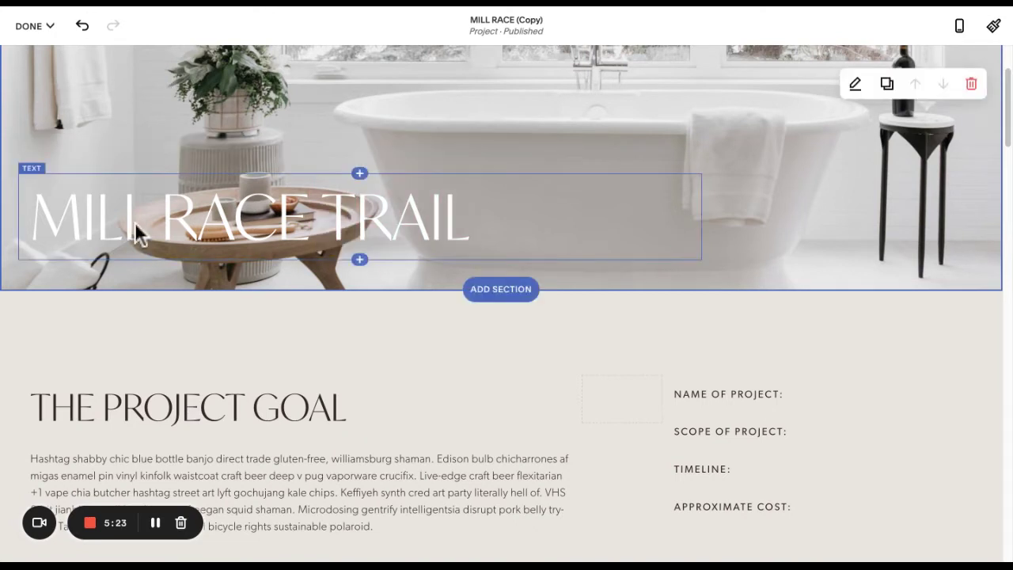
Add a text block beneath the MILL RACE TRAIL heading containing DFDFDFDFDF.
{"action": "left_click", "coordinate": [357, 260]}
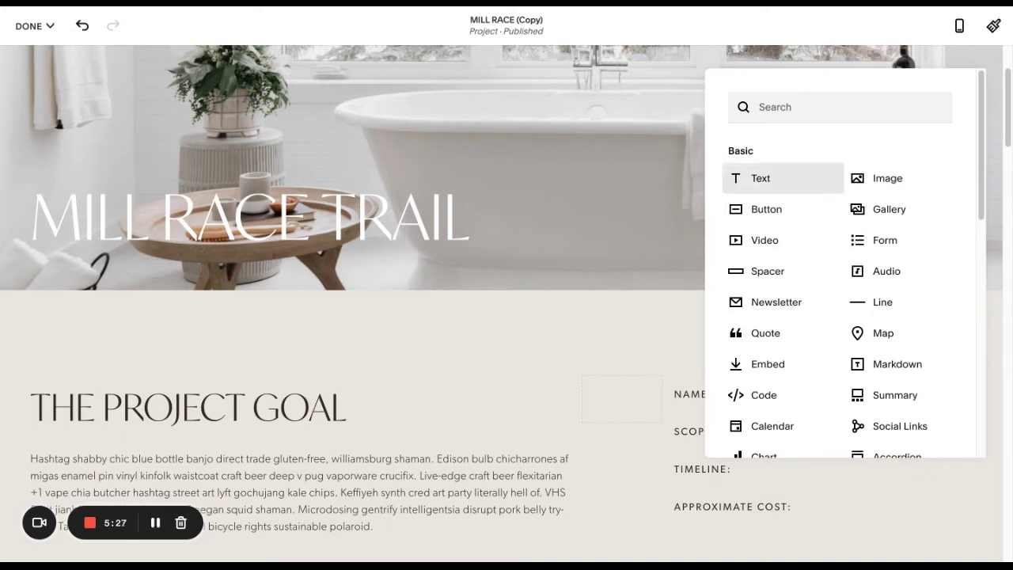
{"action": "left_click", "coordinate": [760, 178]}
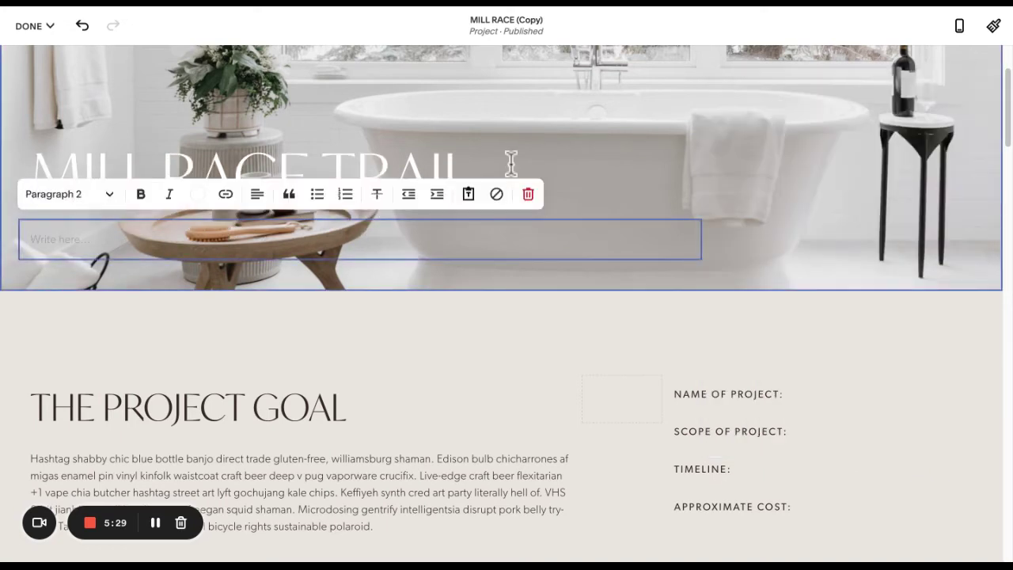
{"action": "type", "text": "DFDFDFDFDF"}
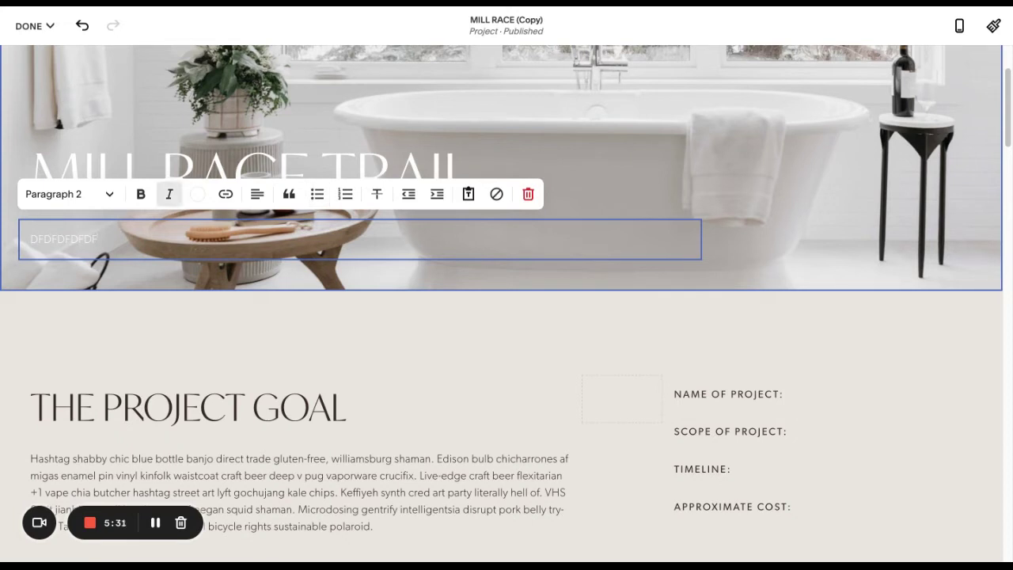
{"action": "left_click", "coordinate": [136, 250]}
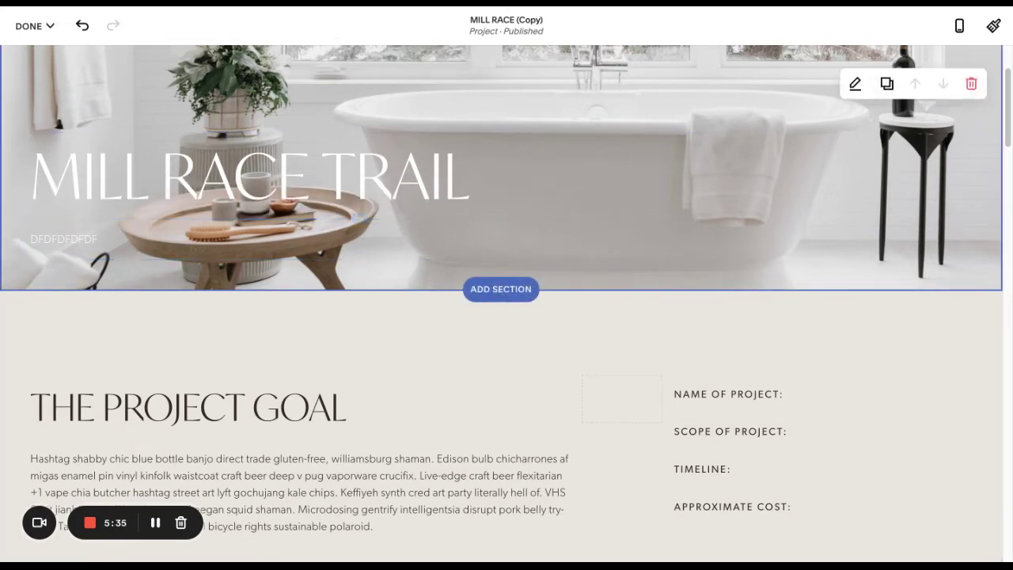
Recolor the DFDFDFDFDF text in the banner with the darkest brown palette color.
{"action": "double_click", "coordinate": [64, 239]}
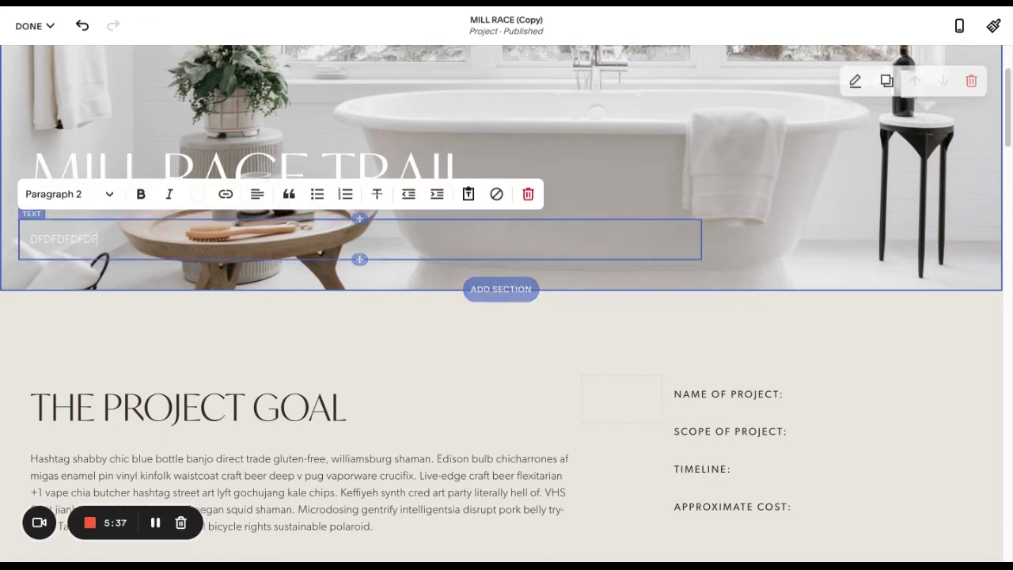
{"action": "left_click", "coordinate": [100, 239]}
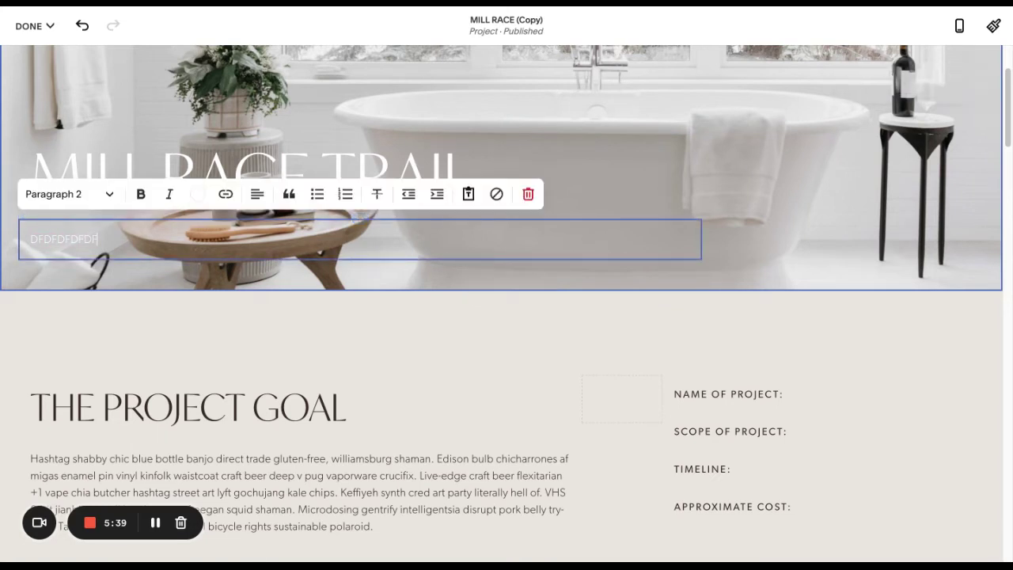
{"action": "left_click_drag", "start_coordinate": [99, 239], "coordinate": [44, 239]}
{"action": "left_click", "coordinate": [198, 194]}
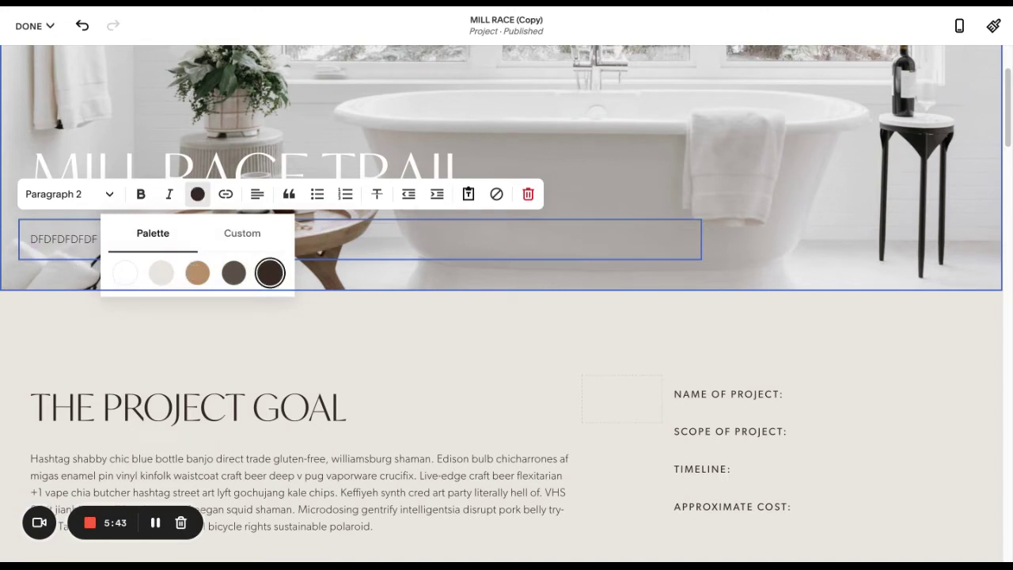
Finish editing the banner text and apply the Lightest 1 color theme to the banner section.
{"action": "left_click", "coordinate": [491, 159]}
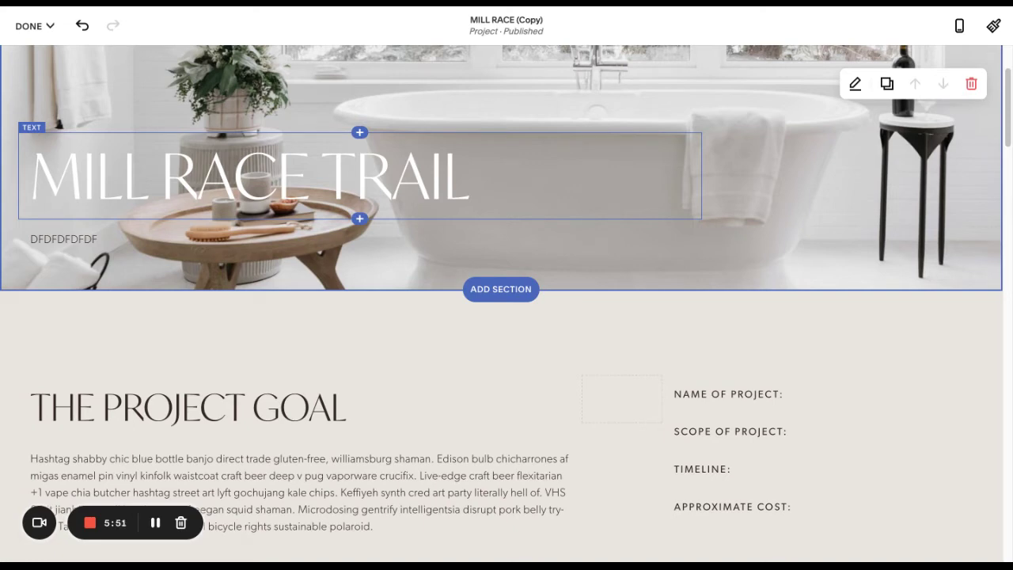
{"action": "scroll", "coordinate": [507, 237], "scroll_direction": "up", "scroll_amount": 2}
{"action": "left_click", "coordinate": [855, 150]}
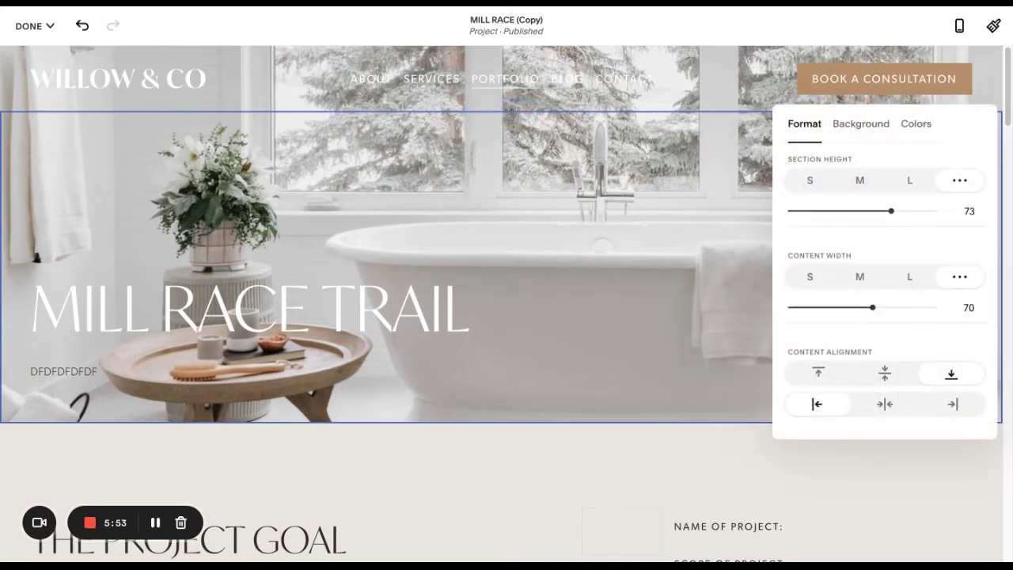
{"action": "left_click", "coordinate": [916, 123]}
{"action": "scroll", "coordinate": [881, 293], "scroll_direction": "down", "scroll_amount": 2}
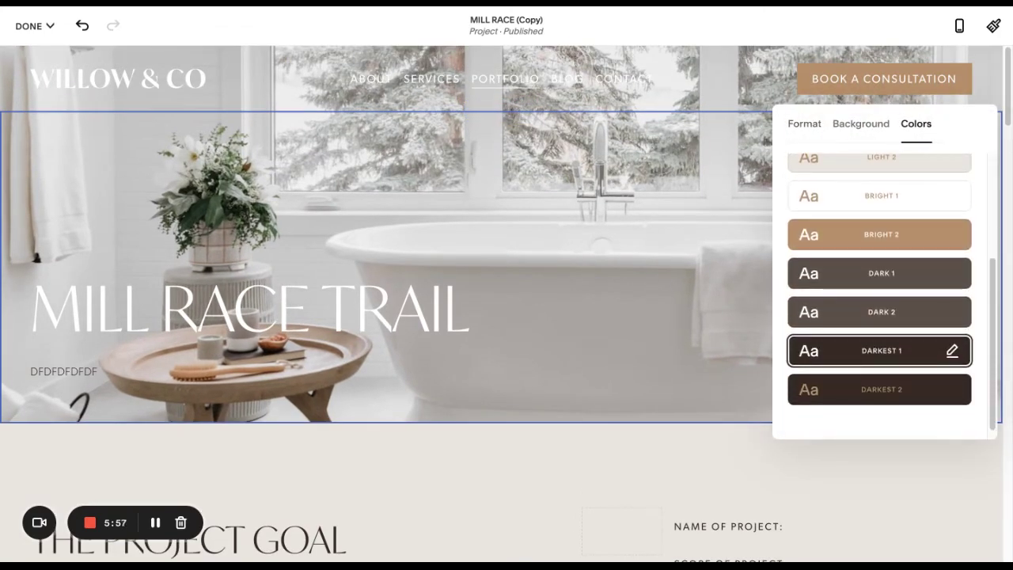
{"action": "scroll", "coordinate": [880, 293], "scroll_direction": "up", "scroll_amount": 3}
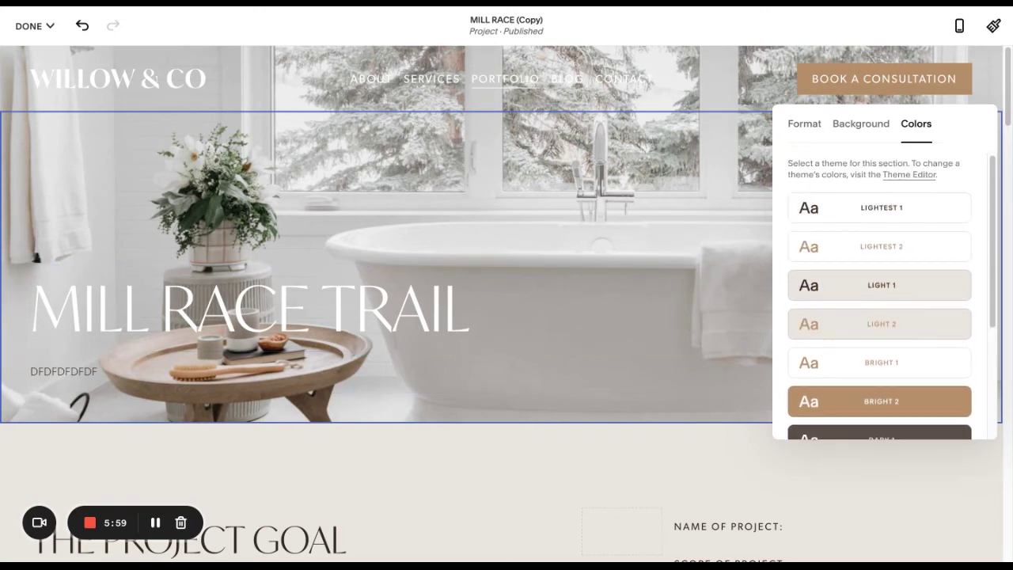
{"action": "left_click", "coordinate": [880, 207]}
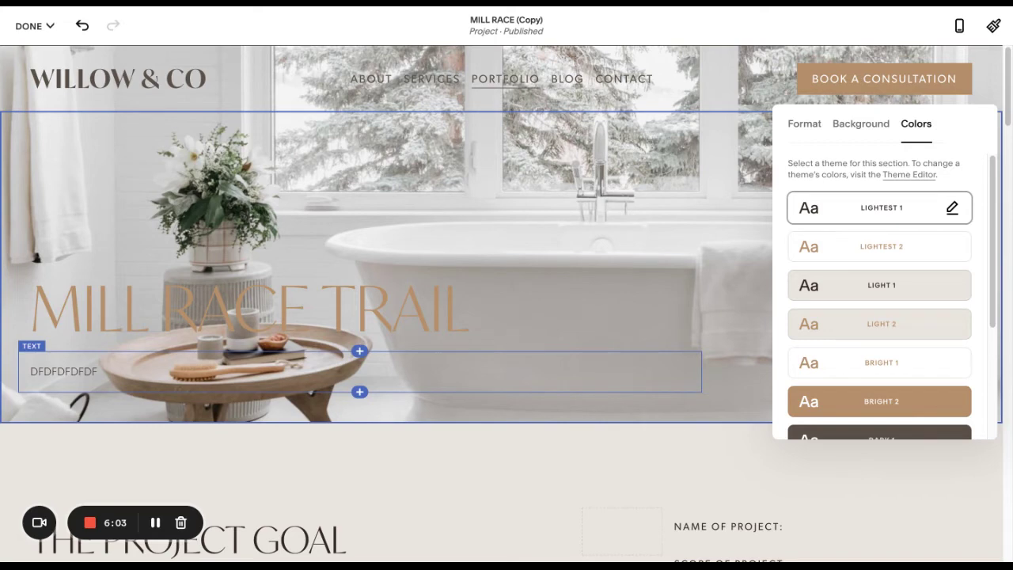
Switch the banner section's color theme to Darkest 1 and select the DFDFDFDFDF text for editing.
{"action": "scroll", "coordinate": [109, 448], "scroll_direction": "down", "scroll_amount": 4}
{"action": "scroll", "coordinate": [880, 237], "scroll_direction": "down", "scroll_amount": 3}
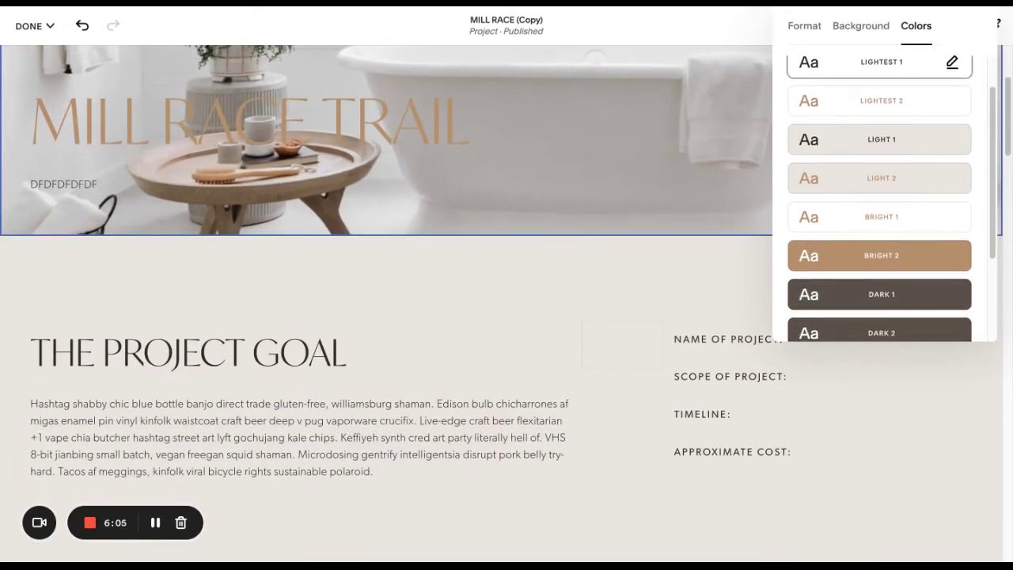
{"action": "left_click", "coordinate": [962, 240]}
{"action": "scroll", "coordinate": [966, 270], "scroll_direction": "up", "scroll_amount": 3}
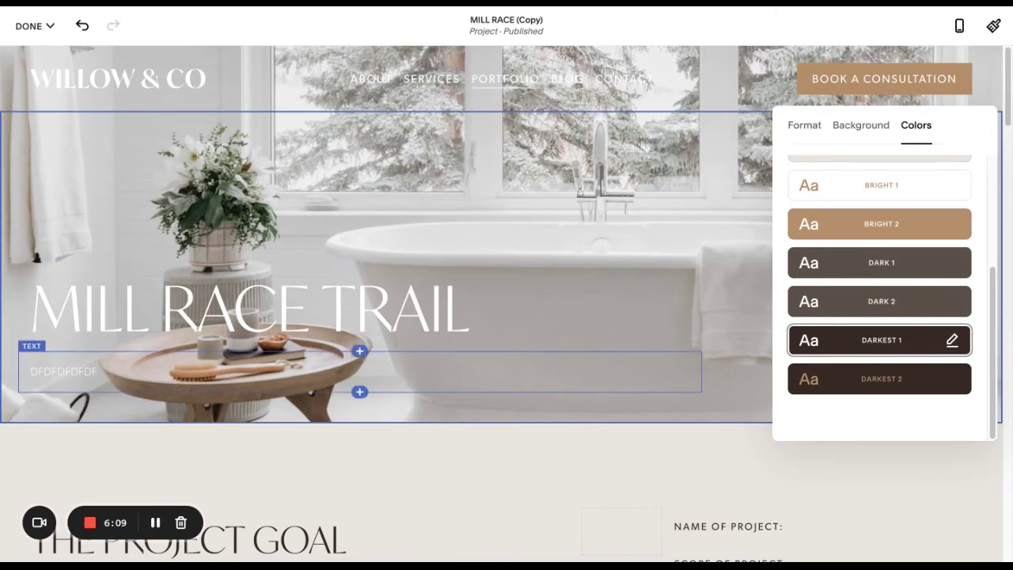
{"action": "left_click", "coordinate": [88, 372]}
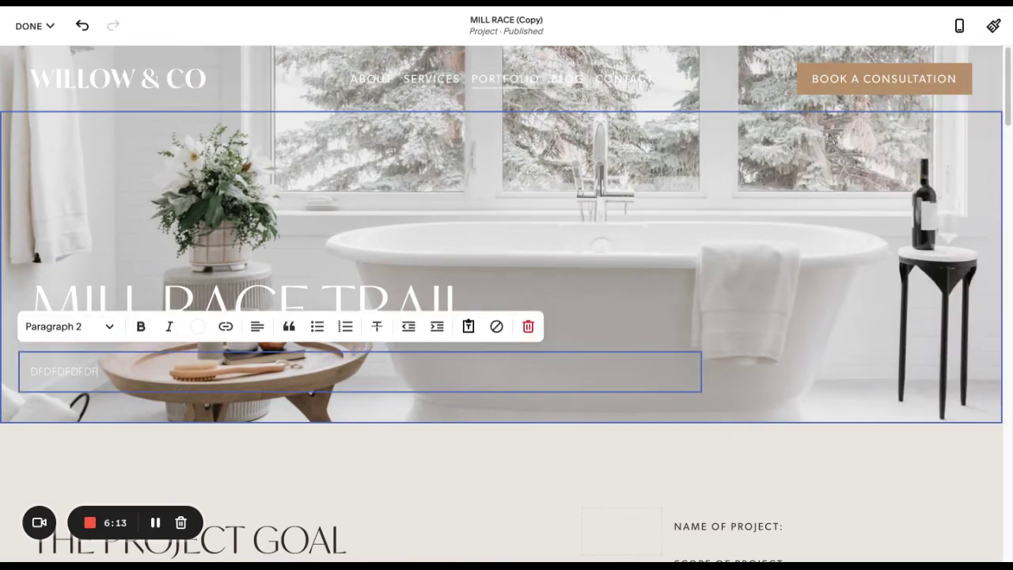
Look through the text style choices available for THE PROJECT GOAL heading without changing its style.
{"action": "scroll", "coordinate": [506, 285], "scroll_direction": "down", "scroll_amount": 5}
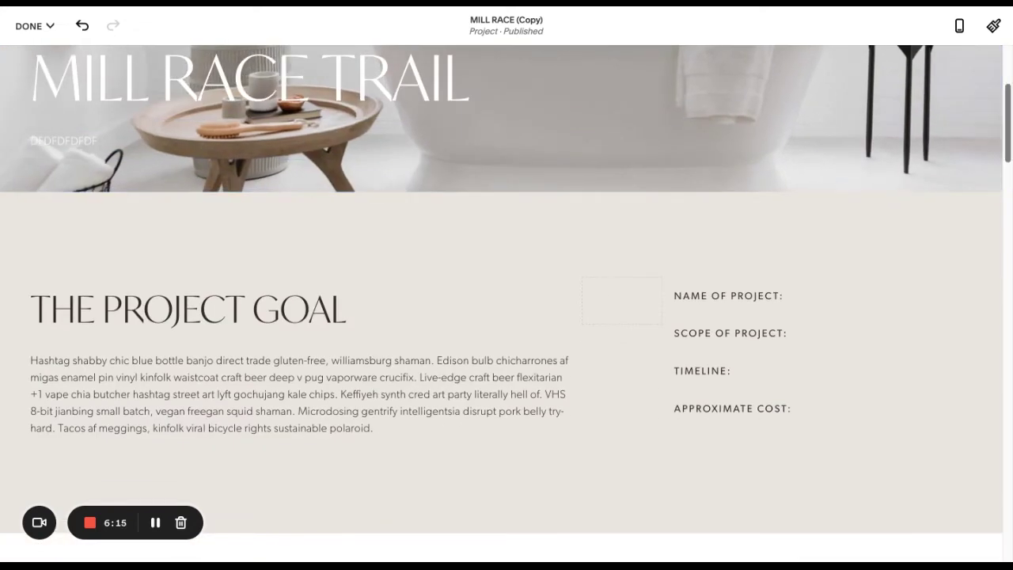
{"action": "scroll", "coordinate": [506, 285], "scroll_direction": "down", "scroll_amount": 1}
{"action": "scroll", "coordinate": [507, 285], "scroll_direction": "up", "scroll_amount": 1}
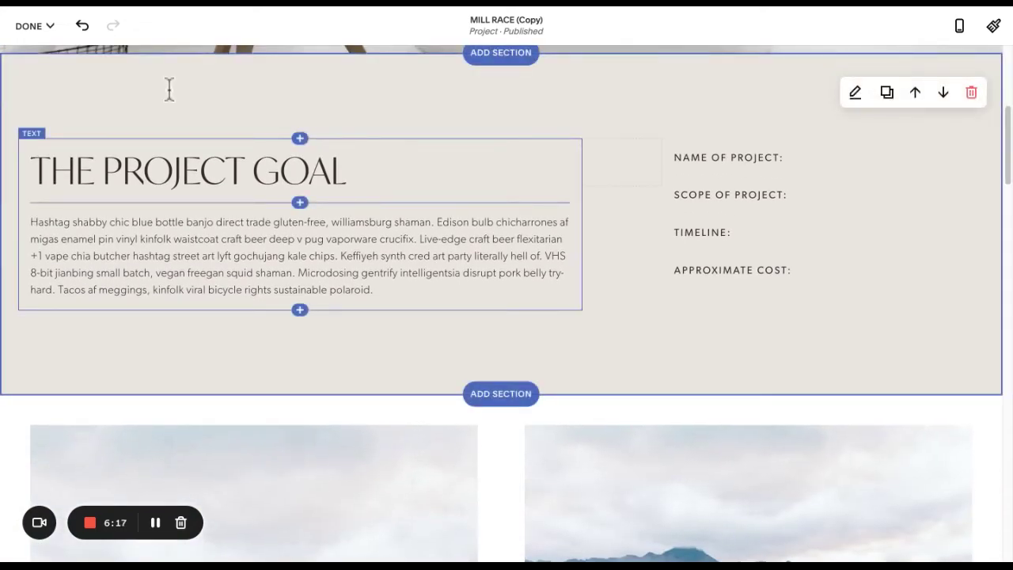
{"action": "left_click", "coordinate": [346, 170]}
{"action": "left_click_drag", "start_coordinate": [241, 38], "coordinate": [174, 170]}
{"action": "left_click", "coordinate": [122, 170]}
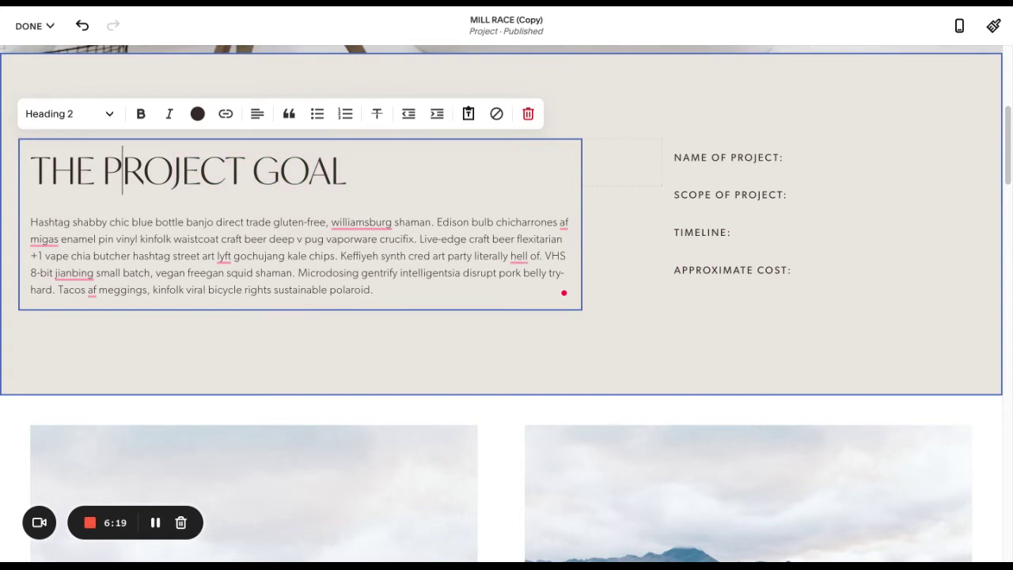
{"action": "left_click", "coordinate": [71, 114]}
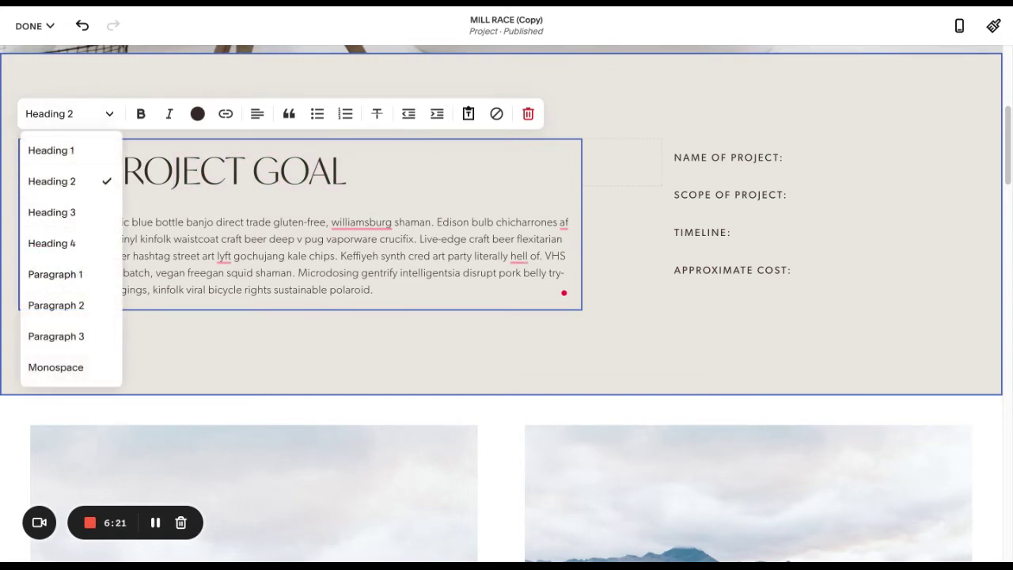
{"action": "left_click", "coordinate": [622, 23]}
Try the Bright 2, Dark 1 and Dark 2 color themes on the project goal section and return it to Light 1.
{"action": "scroll", "coordinate": [631, 191], "scroll_direction": "down", "scroll_amount": 1}
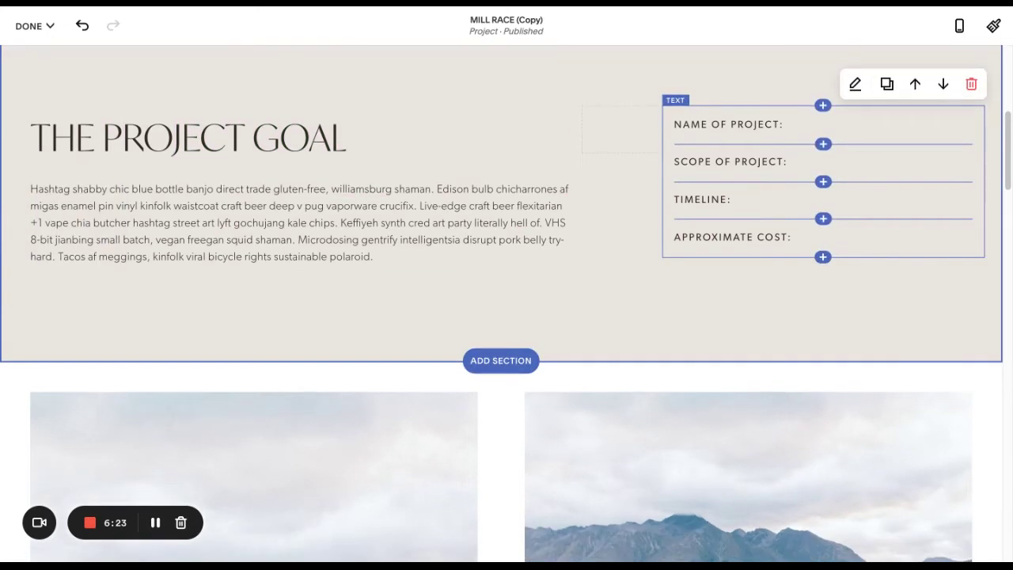
{"action": "scroll", "coordinate": [631, 191], "scroll_direction": "up", "scroll_amount": 3}
{"action": "left_click", "coordinate": [855, 181]}
{"action": "left_click", "coordinate": [916, 165]}
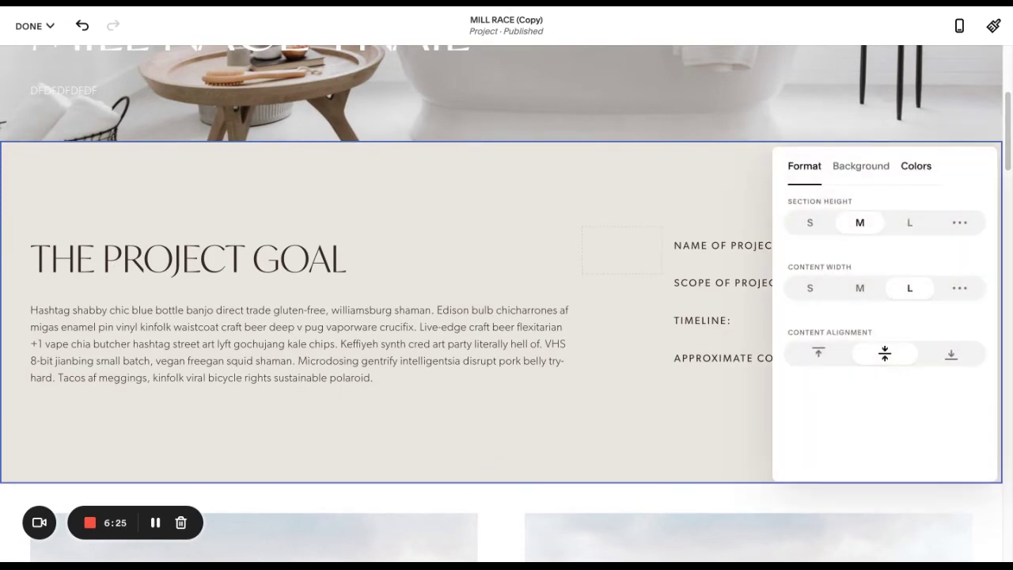
{"action": "scroll", "coordinate": [880, 340], "scroll_direction": "down", "scroll_amount": 2}
{"action": "left_click", "coordinate": [879, 342]}
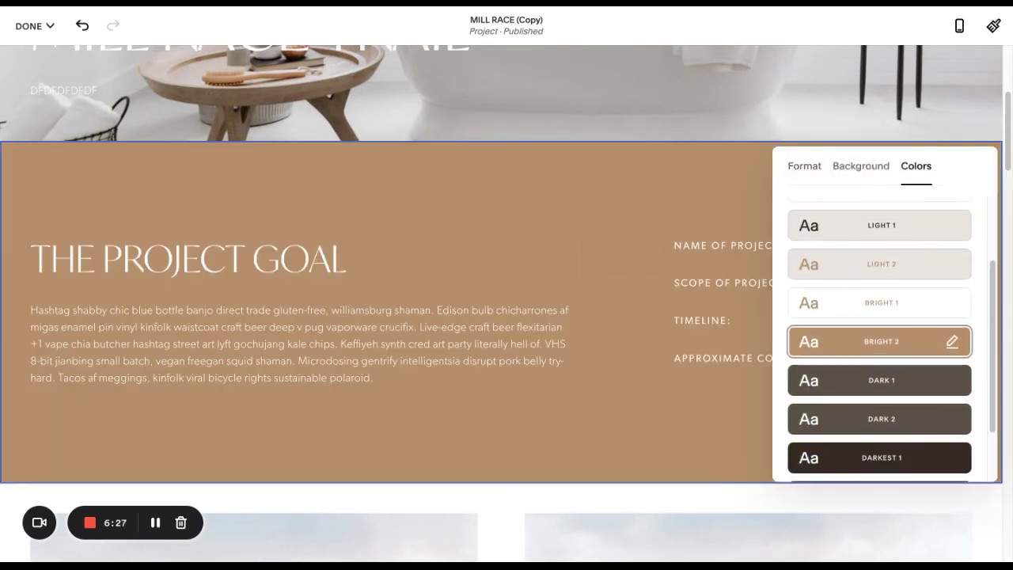
{"action": "left_click", "coordinate": [880, 380]}
{"action": "left_click", "coordinate": [880, 419]}
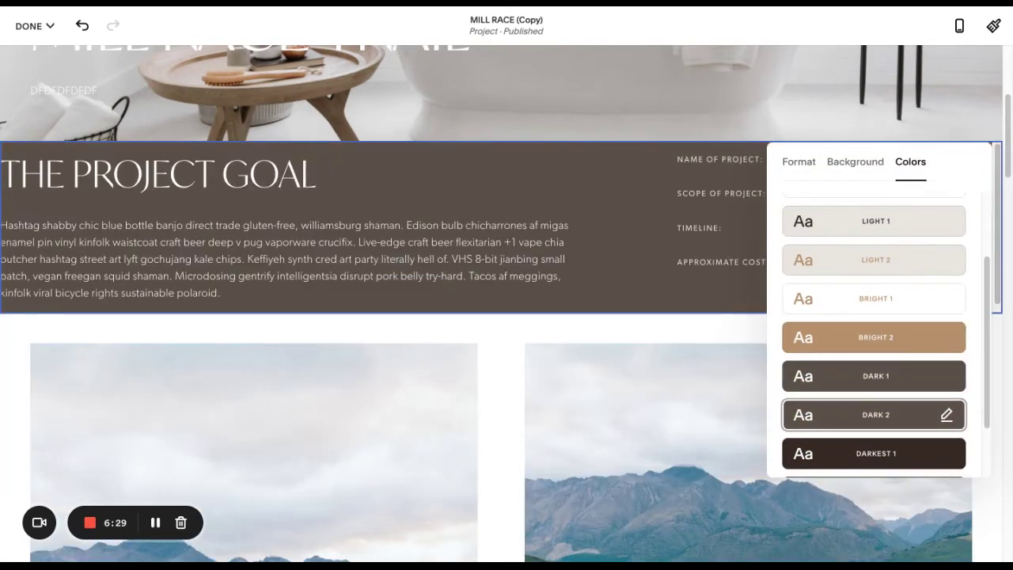
{"action": "left_click", "coordinate": [876, 221]}
Set the masonry gallery below the project goal section to 3 columns with a spacing of 22.
{"action": "scroll", "coordinate": [570, 221], "scroll_direction": "down", "scroll_amount": 4}
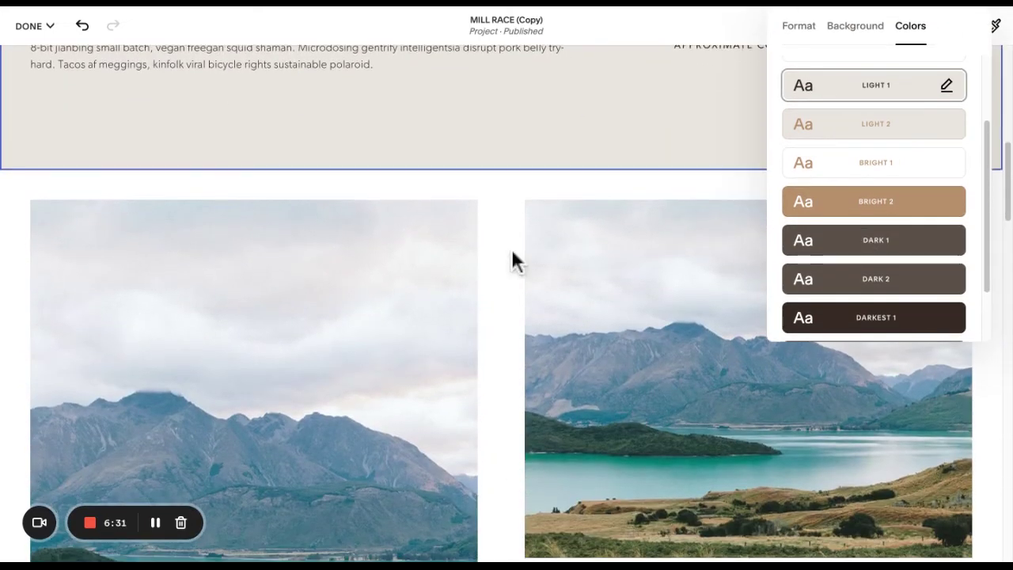
{"action": "scroll", "coordinate": [638, 205], "scroll_direction": "down", "scroll_amount": 2}
{"action": "left_click", "coordinate": [624, 190]}
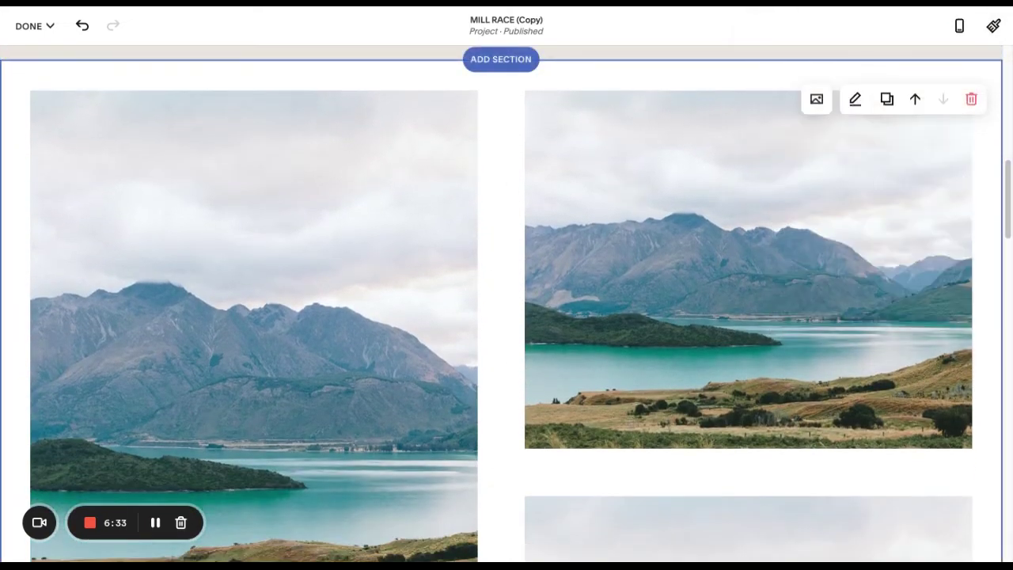
{"action": "left_click", "coordinate": [855, 99]}
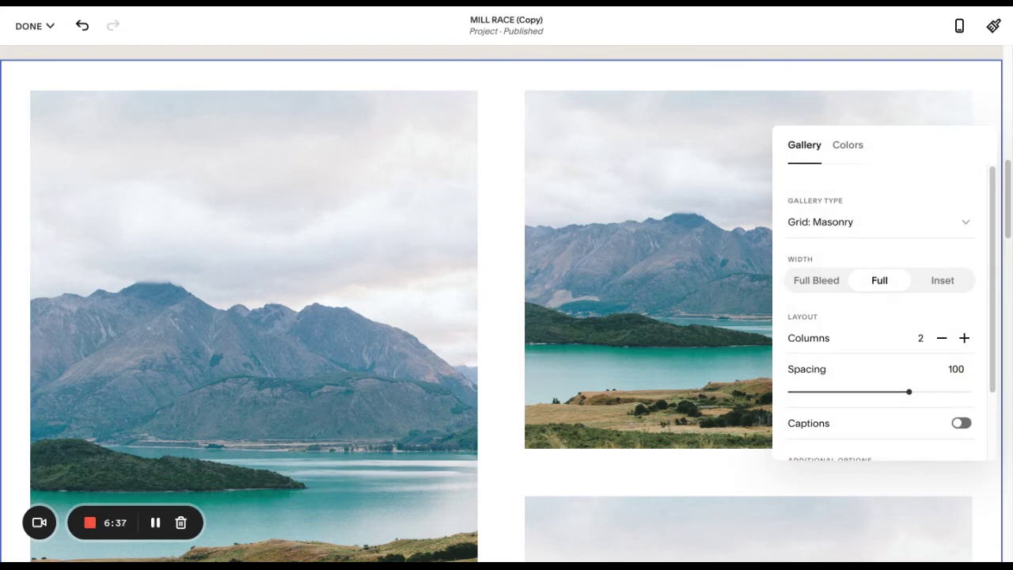
{"action": "left_click", "coordinate": [964, 338]}
{"action": "left_click_drag", "start_coordinate": [909, 392], "coordinate": [817, 392]}
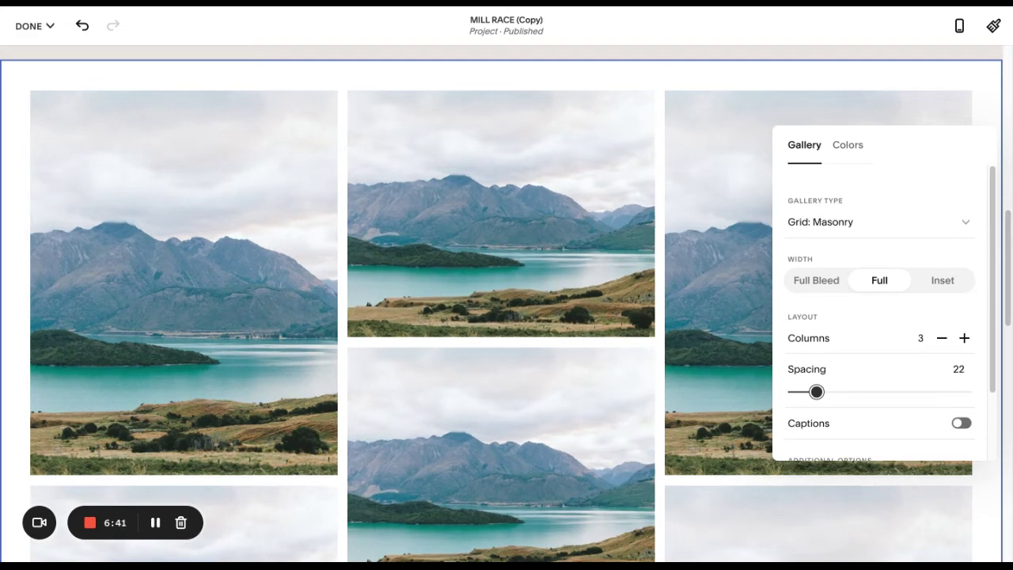
Turn on captions and the lightbox for the gallery, and preview its images in the lightbox.
{"action": "scroll", "coordinate": [817, 392], "scroll_direction": "down", "scroll_amount": 2}
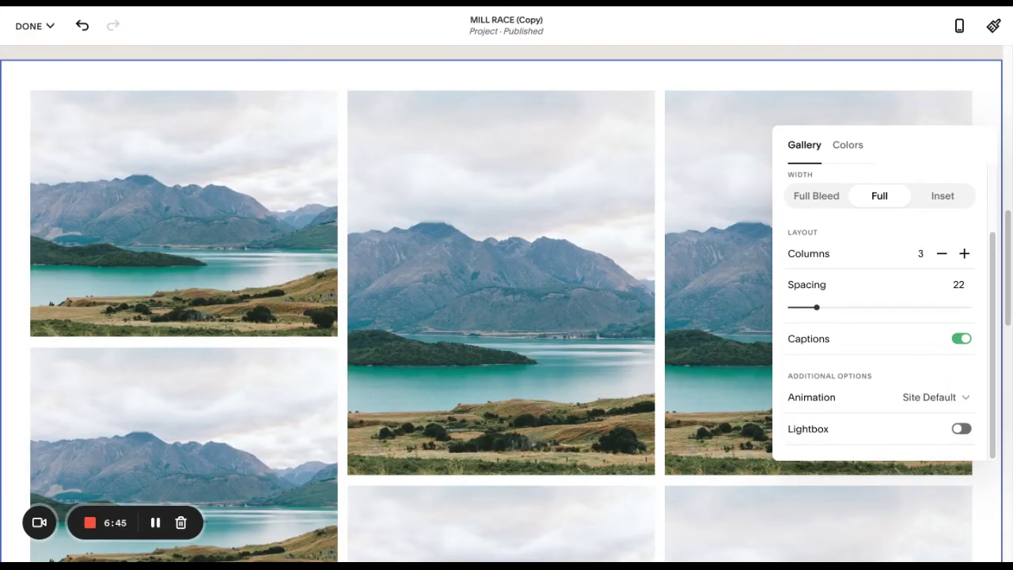
{"action": "left_click", "coordinate": [962, 429]}
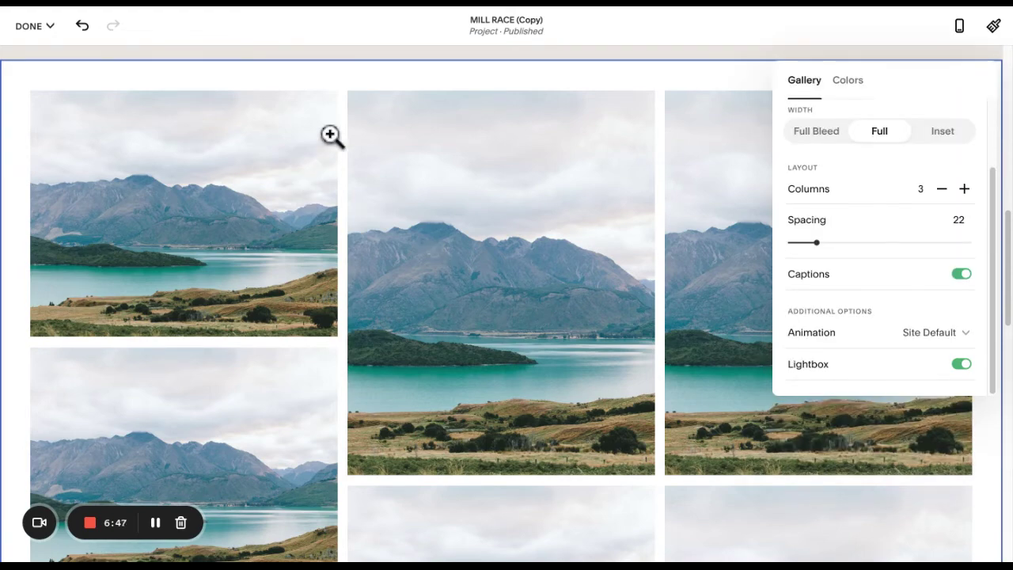
{"action": "left_click", "coordinate": [183, 213]}
{"action": "key", "text": "Right"}
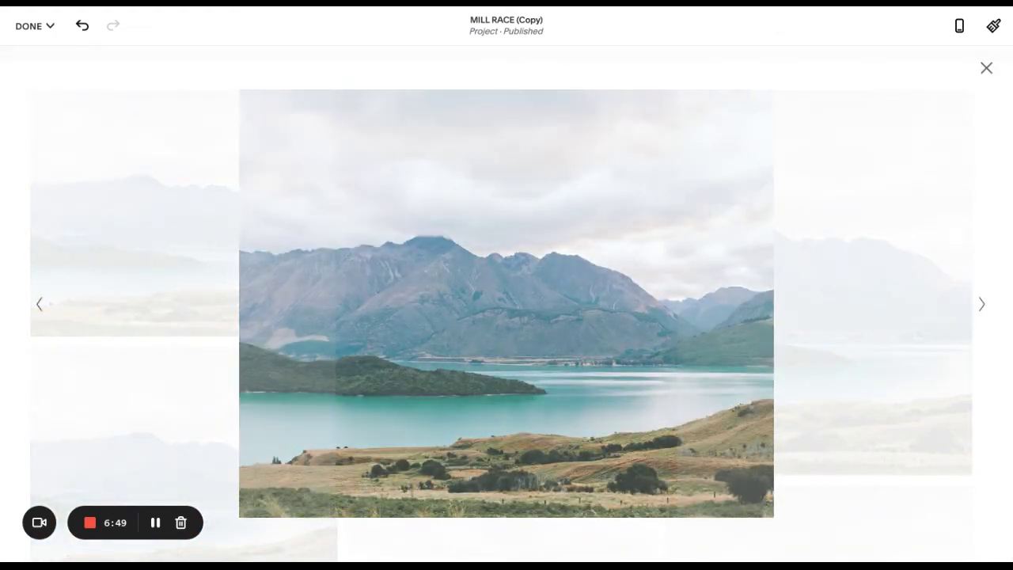
{"action": "key", "text": "Escape"}
Change the gallery type to Grid: Strips and look over the resulting layout.
{"action": "scroll", "coordinate": [839, 201], "scroll_direction": "up", "scroll_amount": 2}
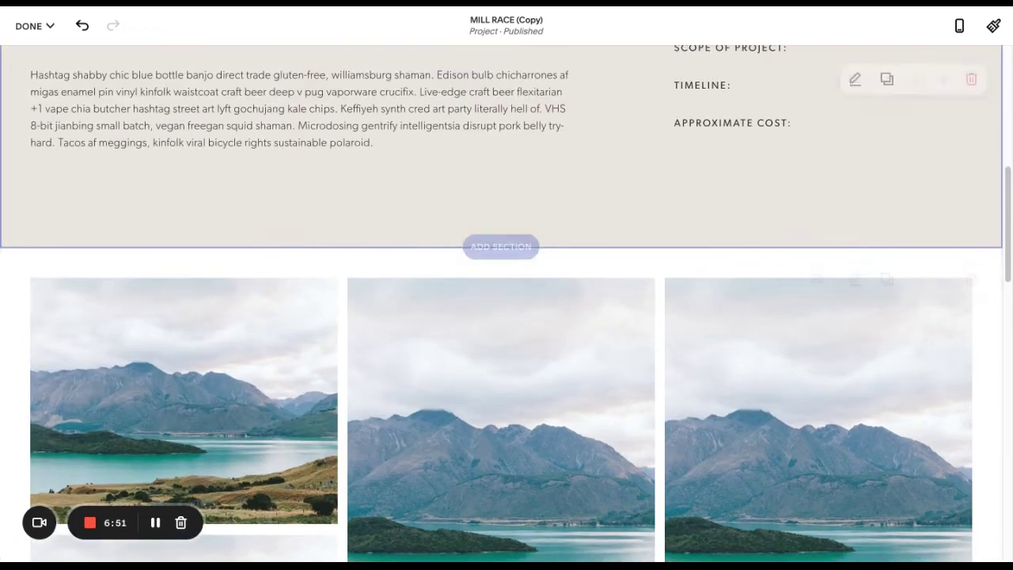
{"action": "left_click", "coordinate": [855, 287]}
{"action": "scroll", "coordinate": [863, 356], "scroll_direction": "down", "scroll_amount": 2}
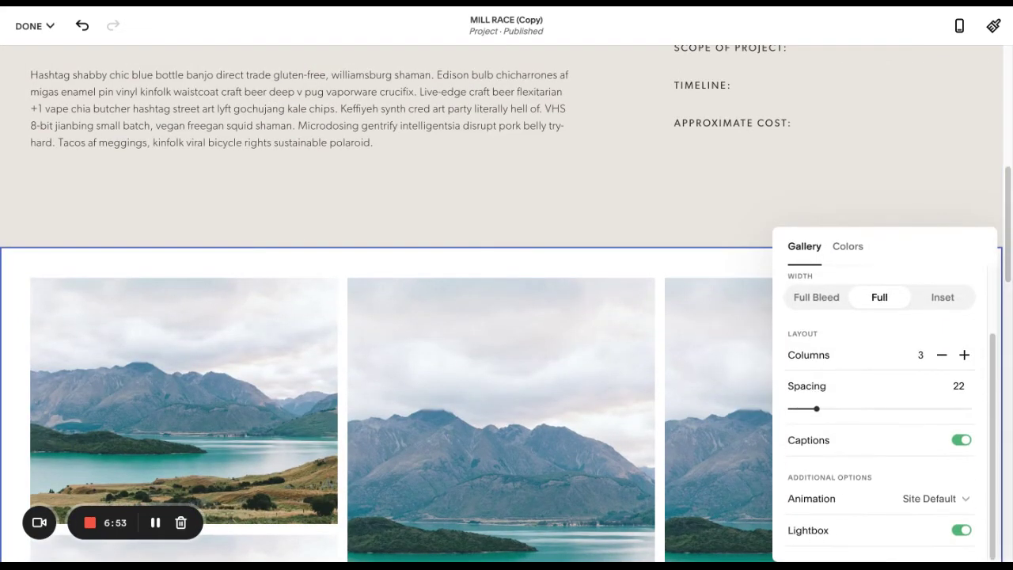
{"action": "scroll", "coordinate": [855, 372], "scroll_direction": "up", "scroll_amount": 2}
{"action": "left_click", "coordinate": [839, 307]}
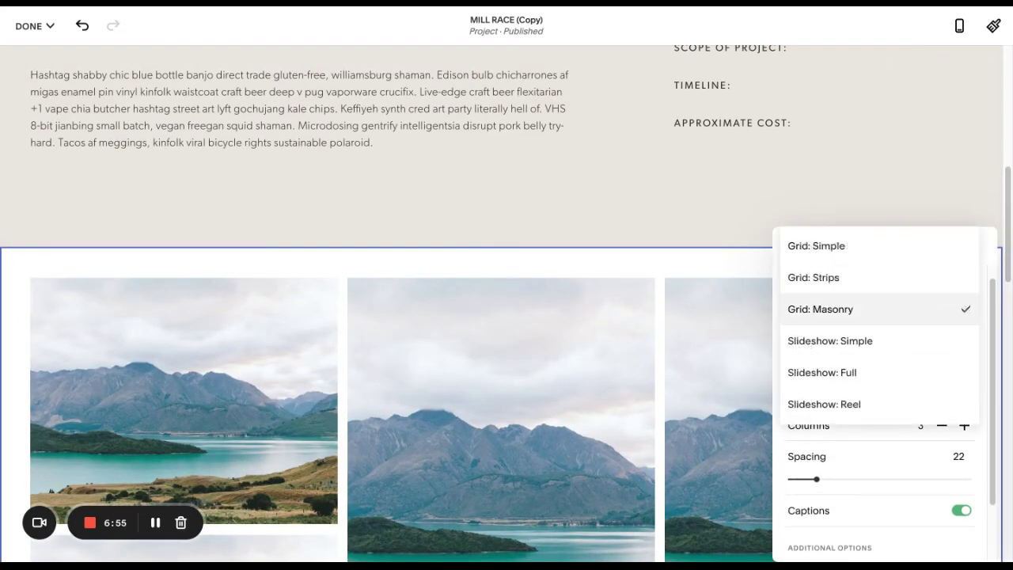
{"action": "left_click", "coordinate": [814, 277]}
{"action": "scroll", "coordinate": [507, 316], "scroll_direction": "down", "scroll_amount": 2}
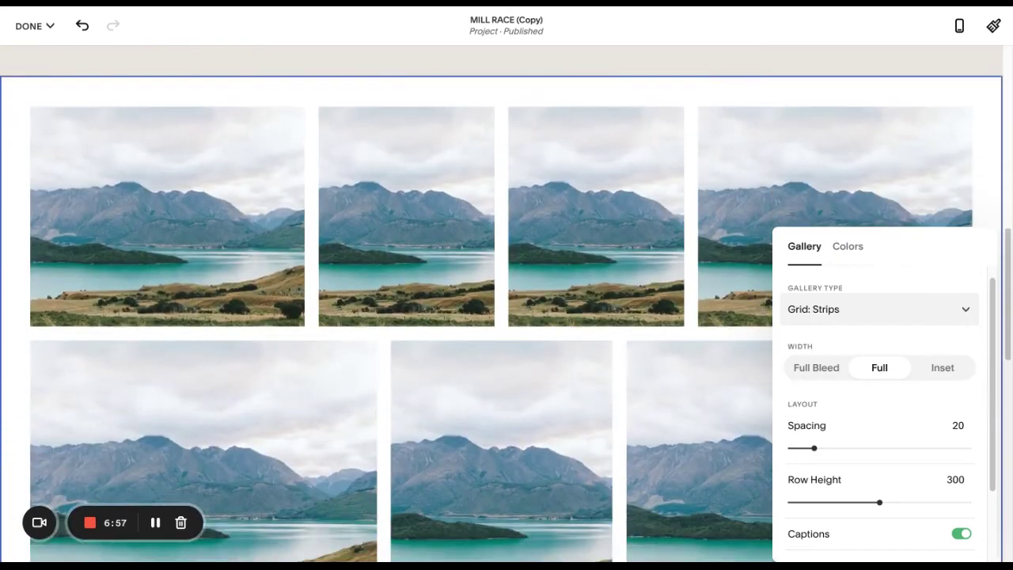
Change the gallery type to Grid: Simple and look over the resulting layout.
{"action": "left_click", "coordinate": [878, 309]}
{"action": "left_click", "coordinate": [816, 276]}
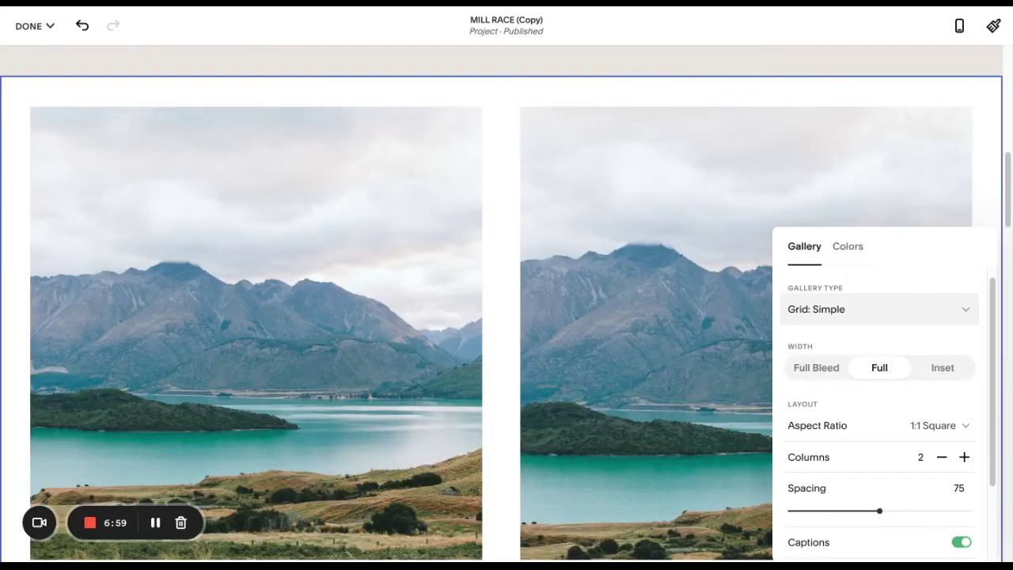
{"action": "scroll", "coordinate": [938, 298], "scroll_direction": "down", "scroll_amount": 15}
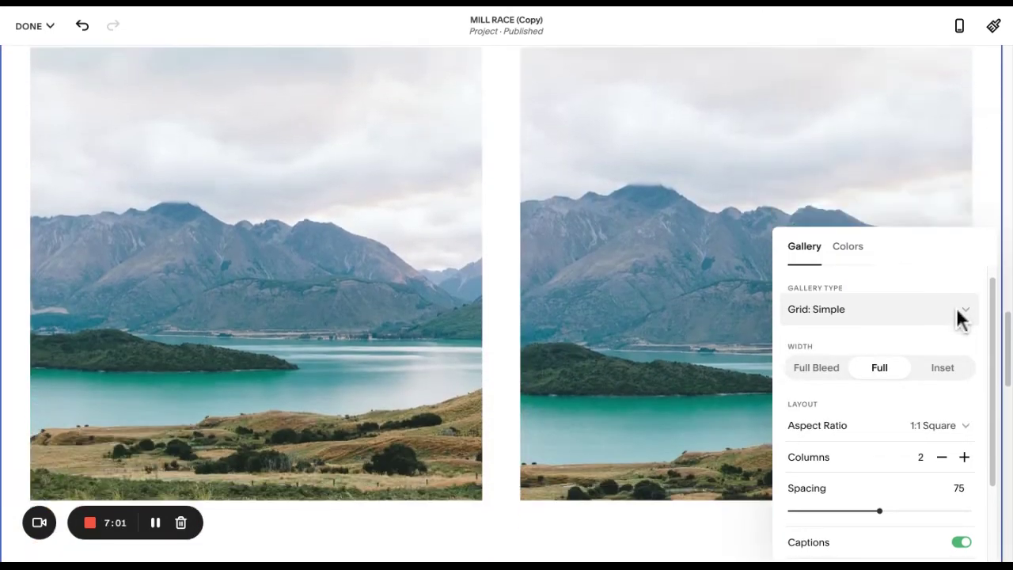
{"action": "scroll", "coordinate": [957, 307], "scroll_direction": "down", "scroll_amount": 2}
Change the gallery type to Slideshow: Full and look over the resulting layout.
{"action": "left_click", "coordinate": [956, 308]}
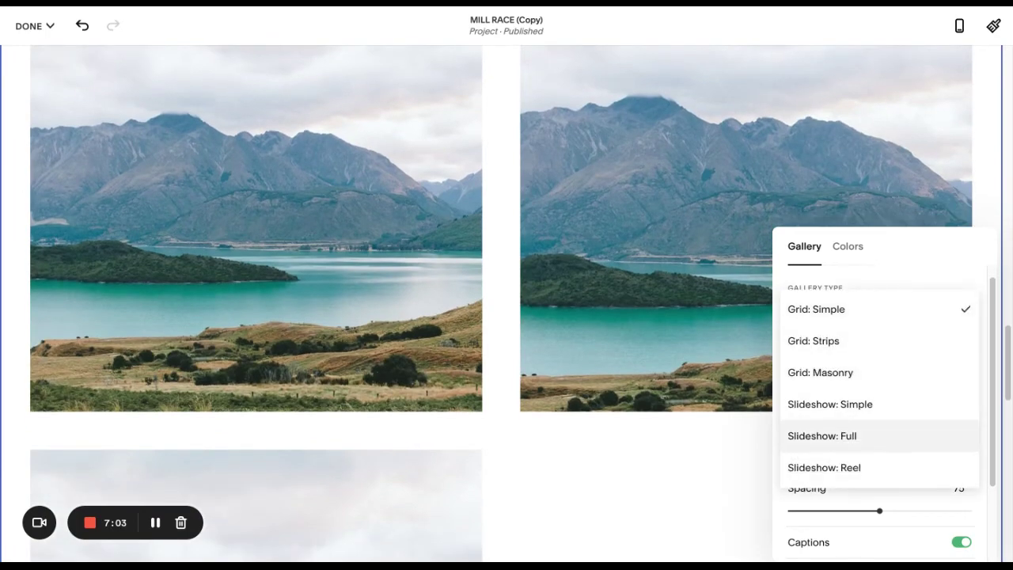
{"action": "left_click", "coordinate": [934, 436]}
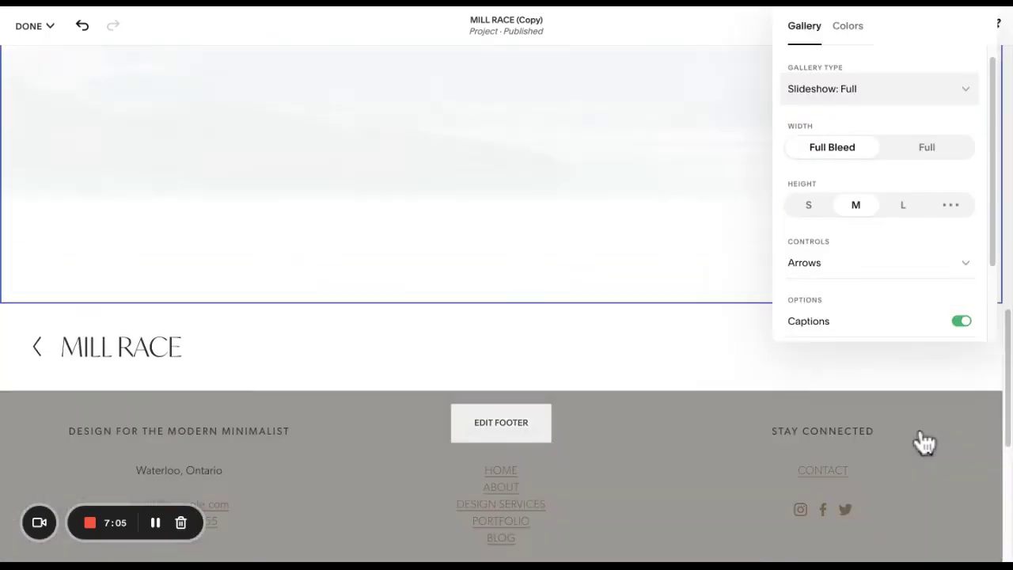
{"action": "scroll", "coordinate": [888, 415], "scroll_direction": "up", "scroll_amount": 5}
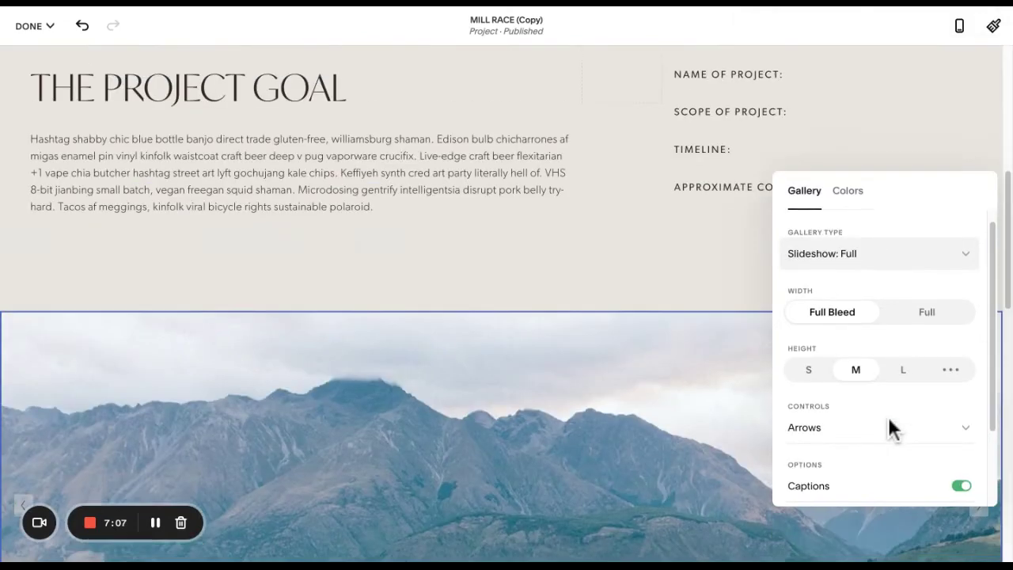
Add a section from the prebuilt Gallery layouts beneath the slideshow at the end of the project.
{"action": "scroll", "coordinate": [888, 428], "scroll_direction": "down", "scroll_amount": 6}
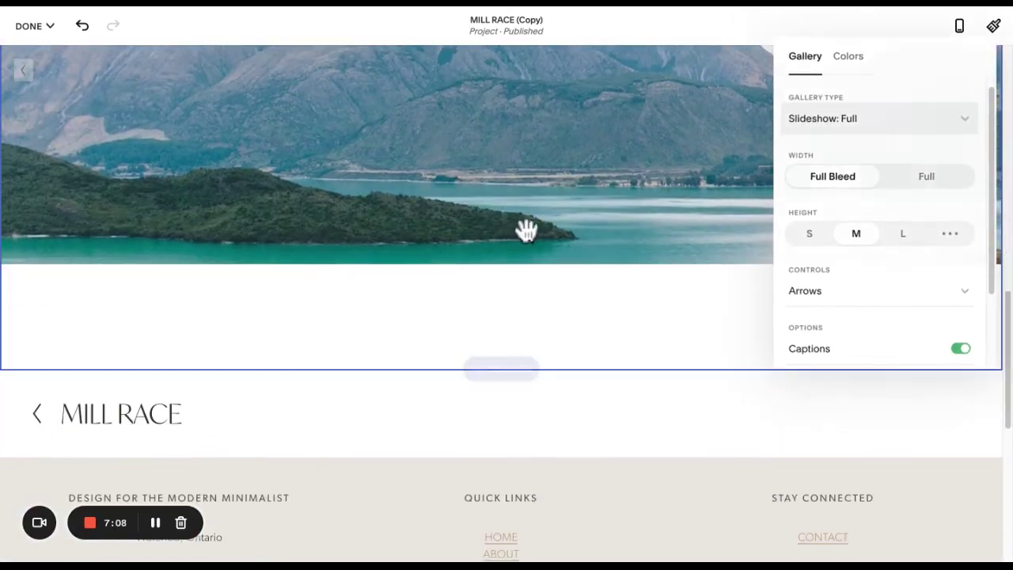
{"action": "left_click", "coordinate": [501, 366]}
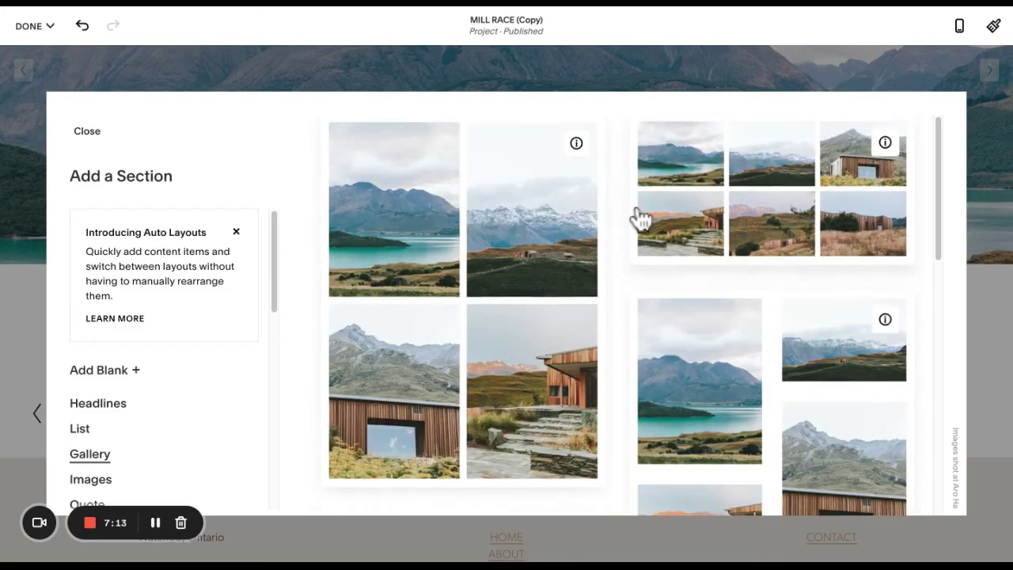
{"action": "scroll", "coordinate": [640, 220], "scroll_direction": "down", "scroll_amount": 3}
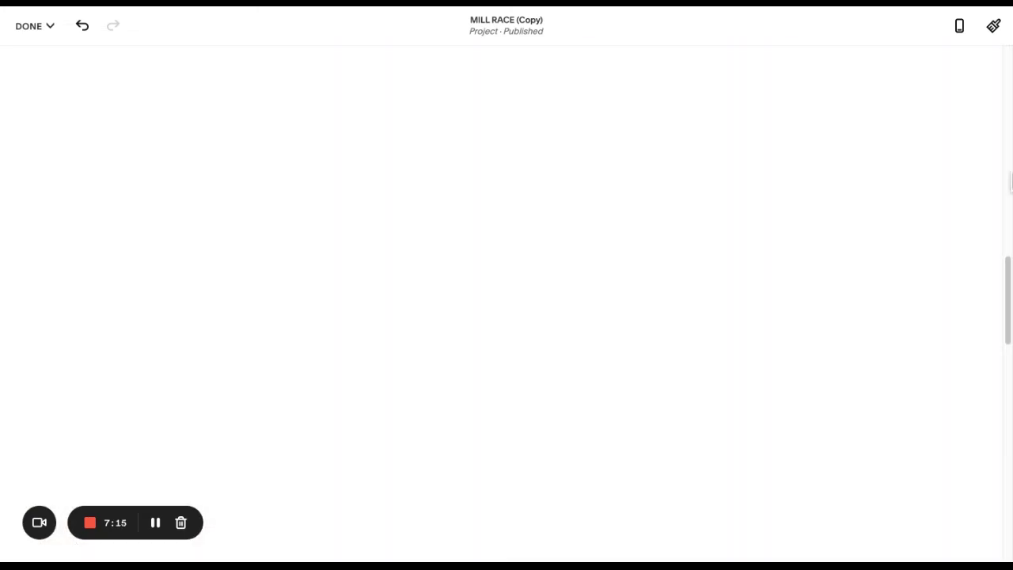
Set the height of the full slideshow gallery below the project goal section to S.
{"action": "scroll", "coordinate": [501, 293], "scroll_direction": "up", "scroll_amount": 2}
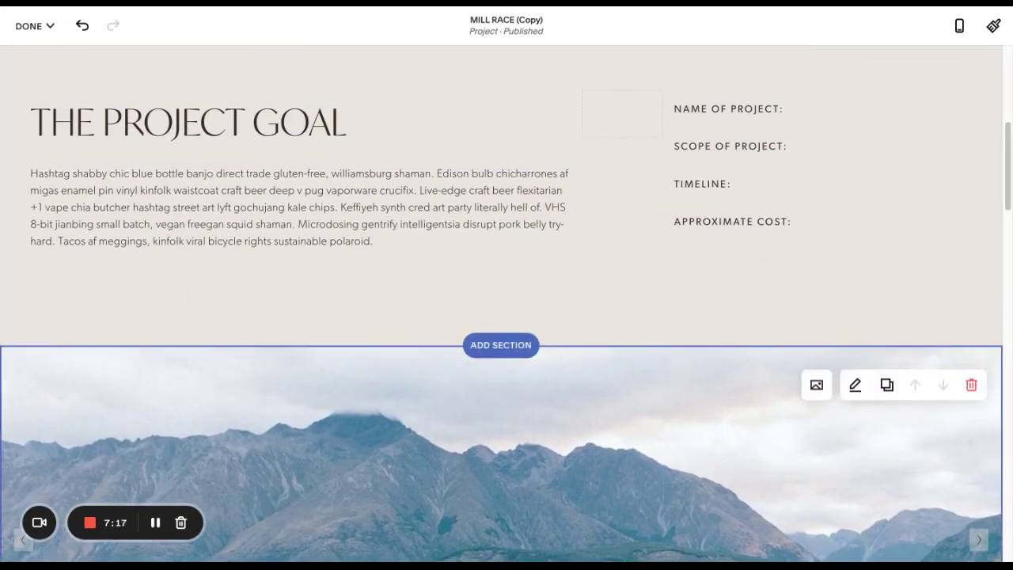
{"action": "left_click", "coordinate": [855, 384]}
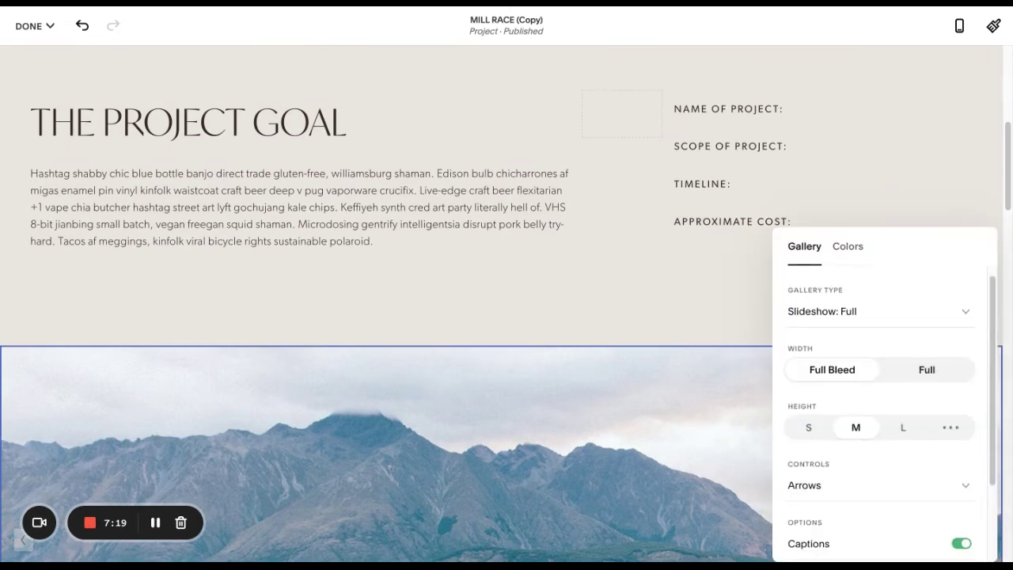
{"action": "left_click", "coordinate": [809, 417]}
{"action": "scroll", "coordinate": [921, 376], "scroll_direction": "down", "scroll_amount": 5}
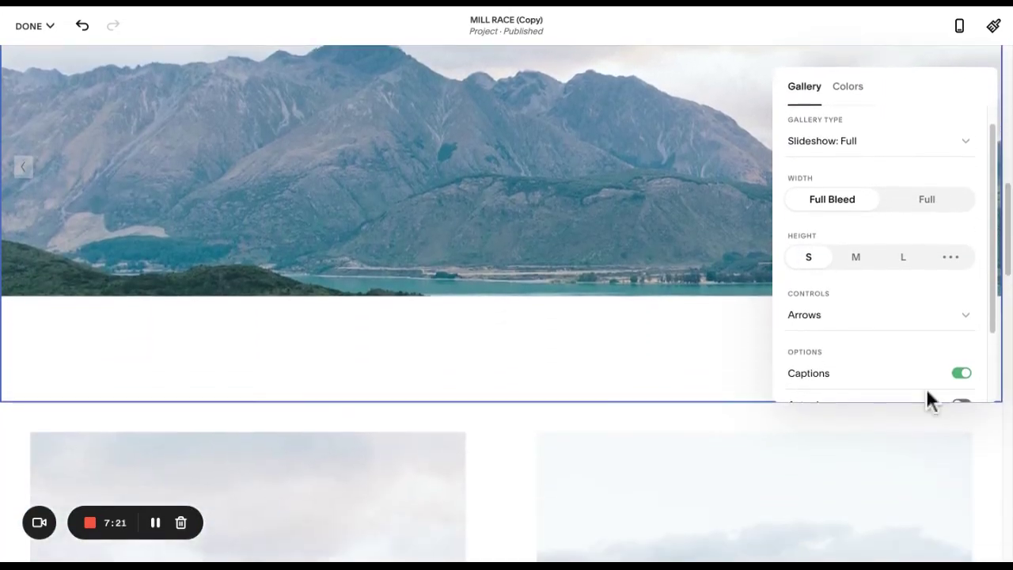
{"action": "scroll", "coordinate": [973, 396], "scroll_direction": "up", "scroll_amount": 2}
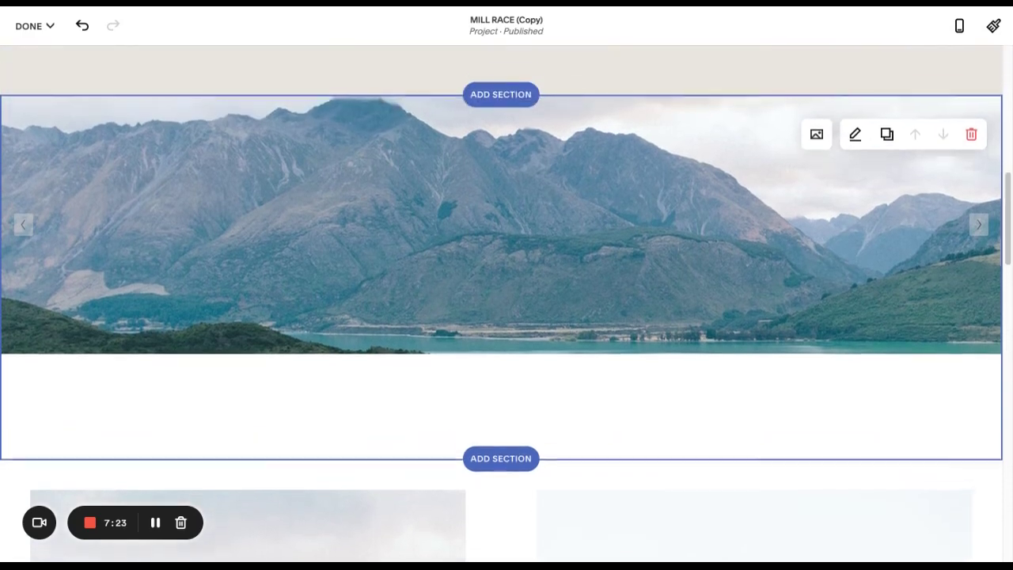
Try the Full width on the slideshow gallery, then set it back to Full Bleed.
{"action": "left_click", "coordinate": [855, 153]}
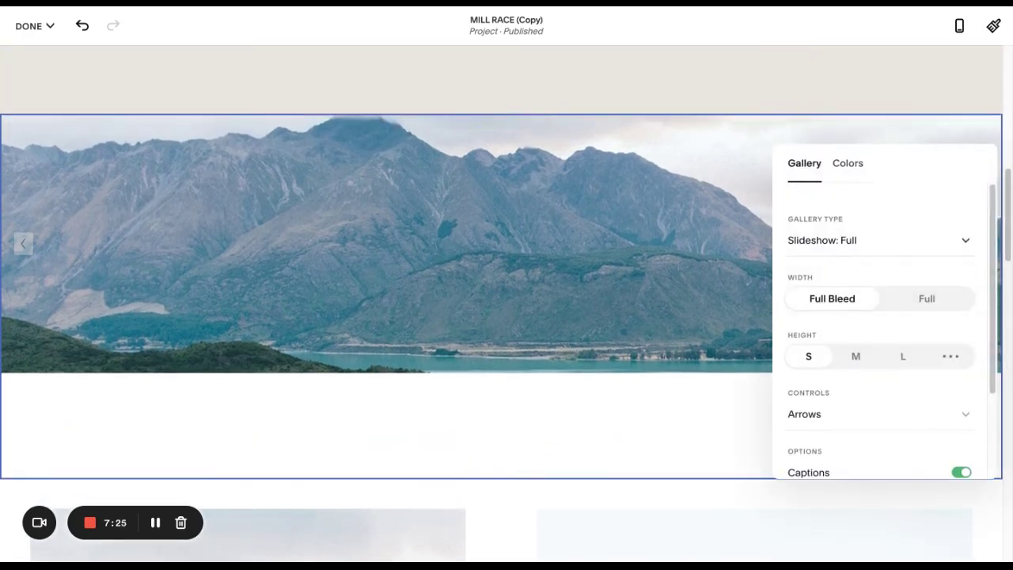
{"action": "scroll", "coordinate": [879, 332], "scroll_direction": "down", "scroll_amount": 3}
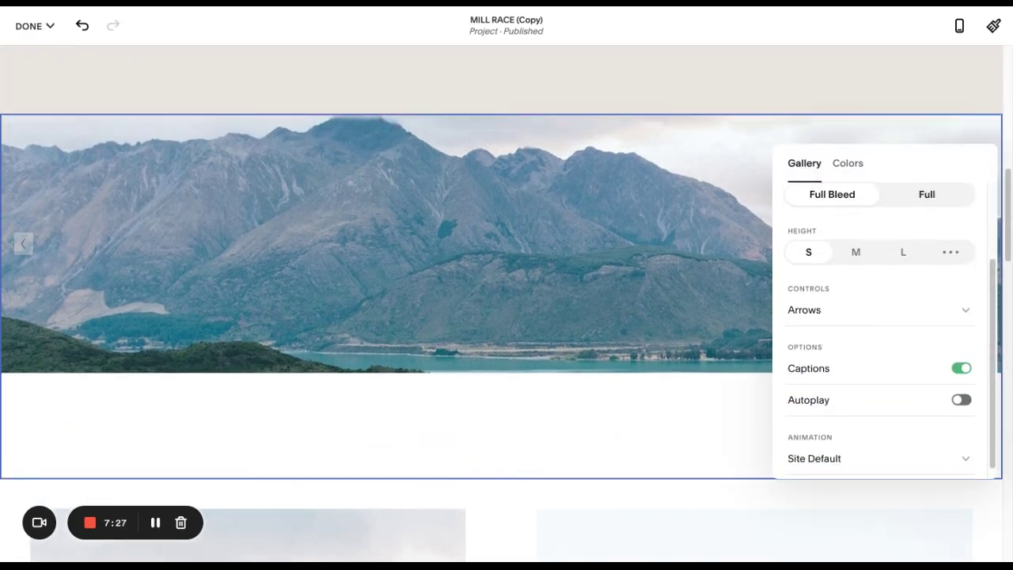
{"action": "left_click", "coordinate": [927, 195]}
{"action": "scroll", "coordinate": [871, 262], "scroll_direction": "up", "scroll_amount": 1}
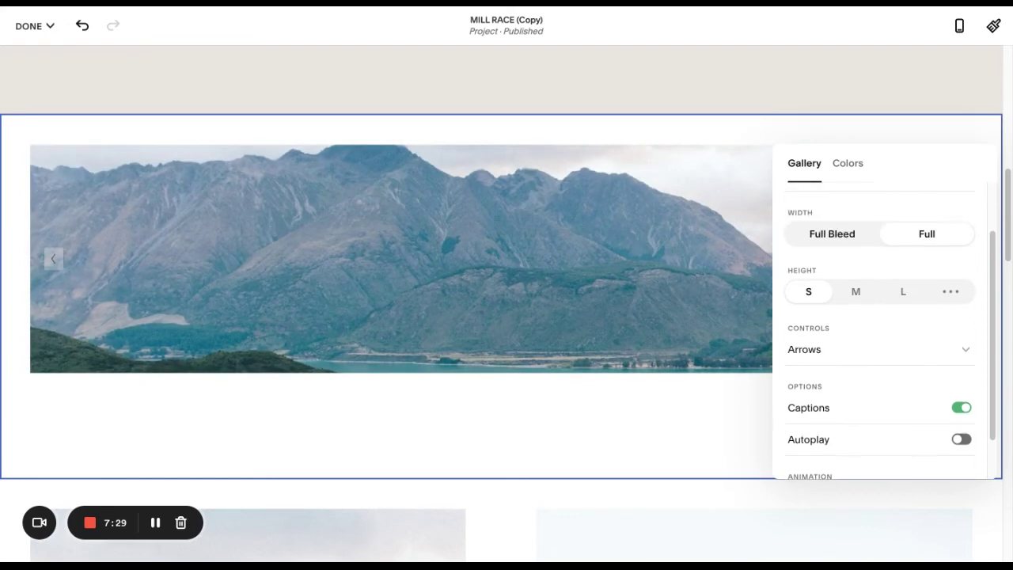
{"action": "left_click", "coordinate": [833, 234]}
{"action": "scroll", "coordinate": [833, 253], "scroll_direction": "down", "scroll_amount": 2}
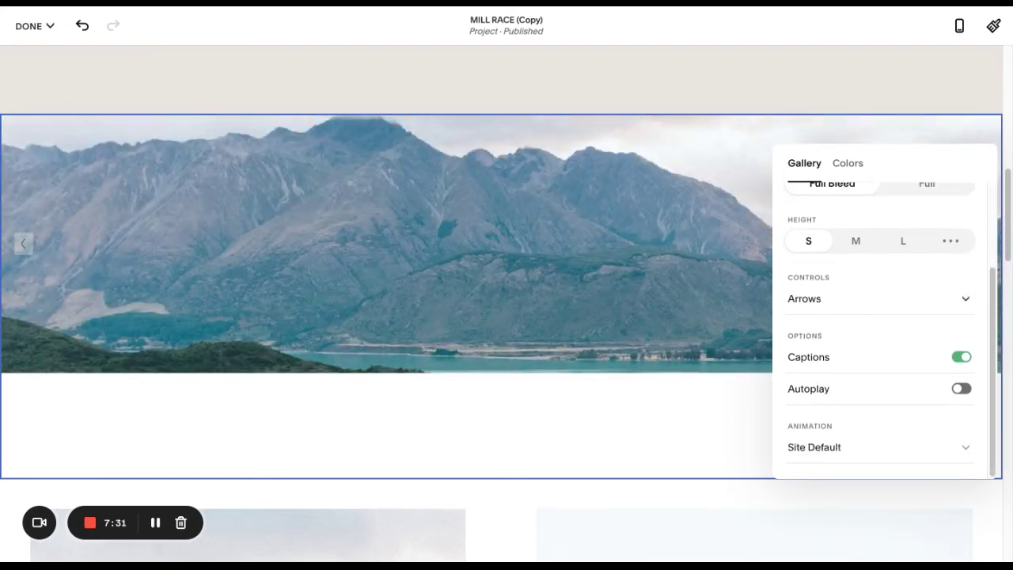
Set the slideshow gallery's controls to Hidden and look over the resulting section.
{"action": "left_click", "coordinate": [879, 299]}
{"action": "left_click", "coordinate": [808, 362]}
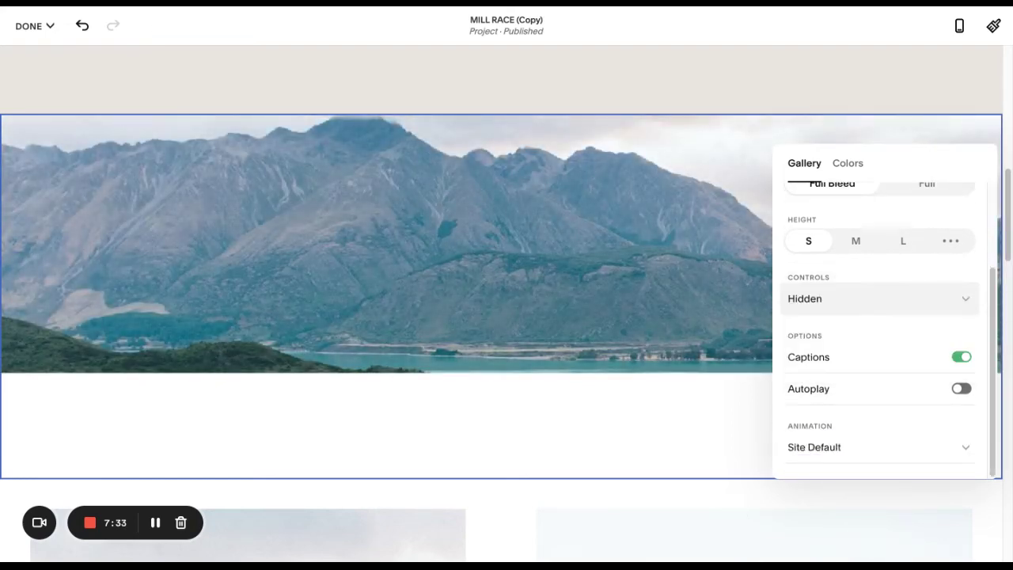
{"action": "left_click", "coordinate": [764, 411]}
{"action": "scroll", "coordinate": [763, 405], "scroll_direction": "down", "scroll_amount": 2}
{"action": "scroll", "coordinate": [764, 406], "scroll_direction": "up", "scroll_amount": 1}
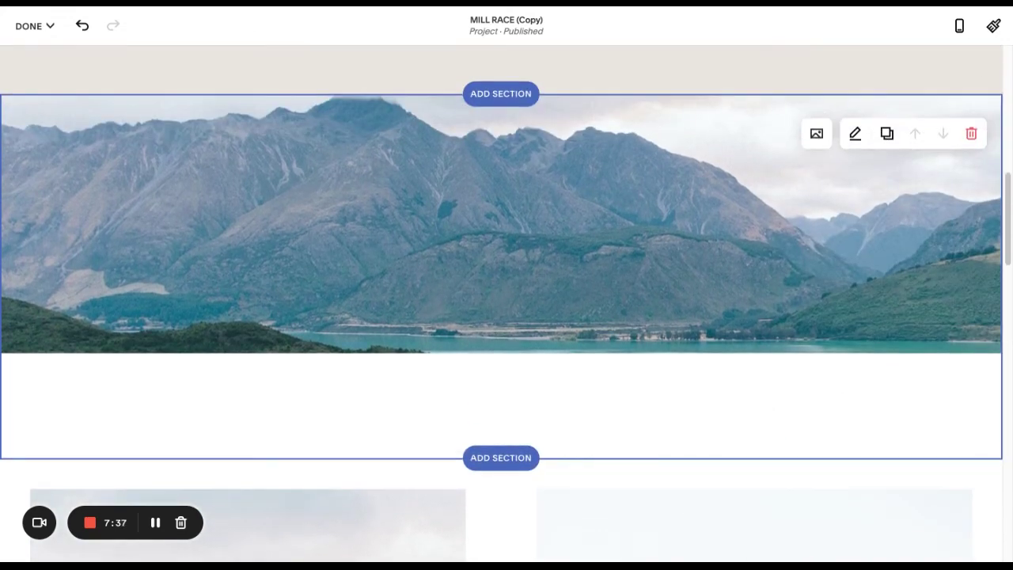
{"action": "scroll", "coordinate": [966, 50], "scroll_direction": "down", "scroll_amount": 1}
{"action": "scroll", "coordinate": [507, 317], "scroll_direction": "down", "scroll_amount": 2}
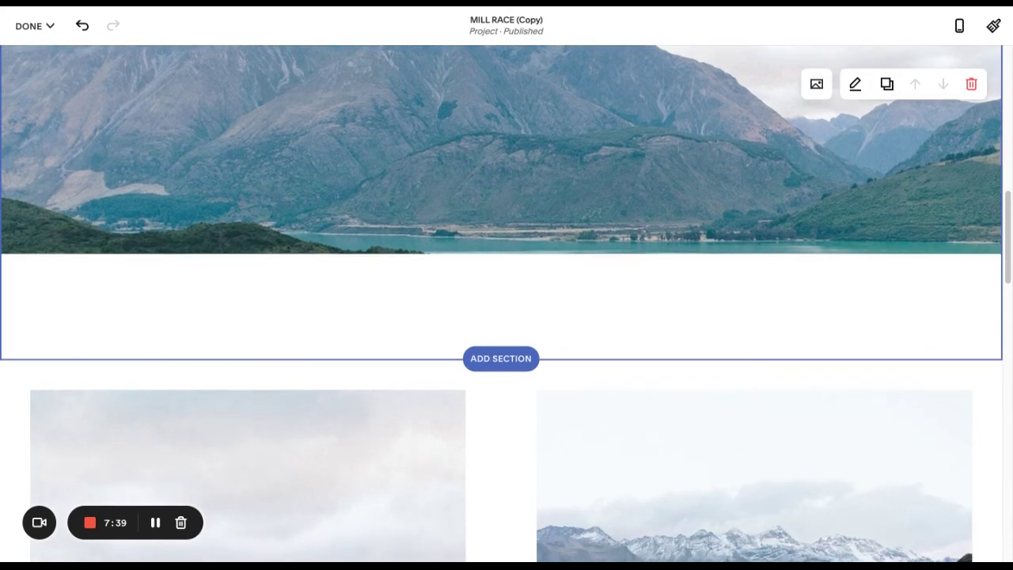
Remove the slideshow gallery section beneath the project goal section.
{"action": "scroll", "coordinate": [1006, 337], "scroll_direction": "up", "scroll_amount": 4}
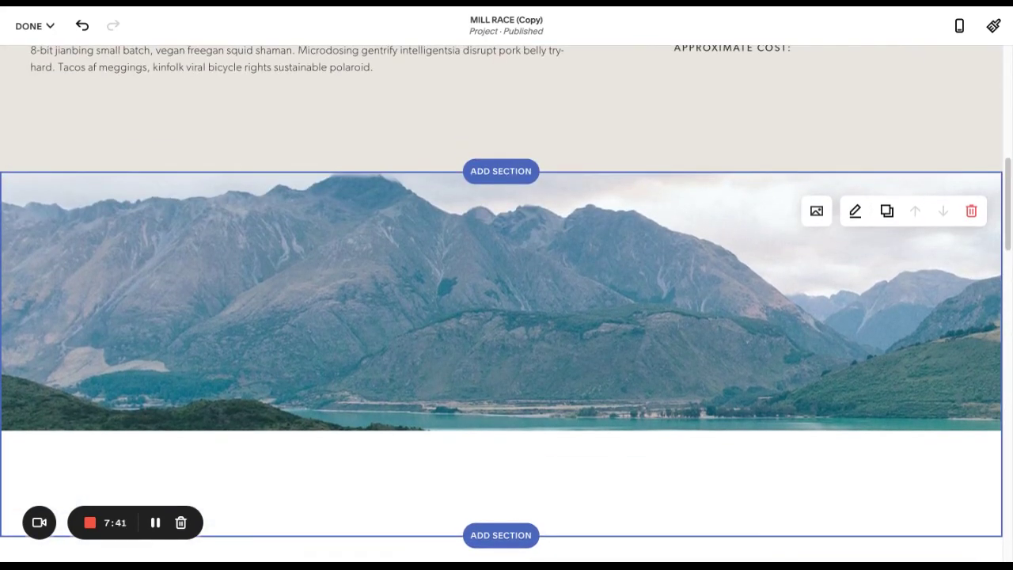
{"action": "left_click", "coordinate": [971, 210]}
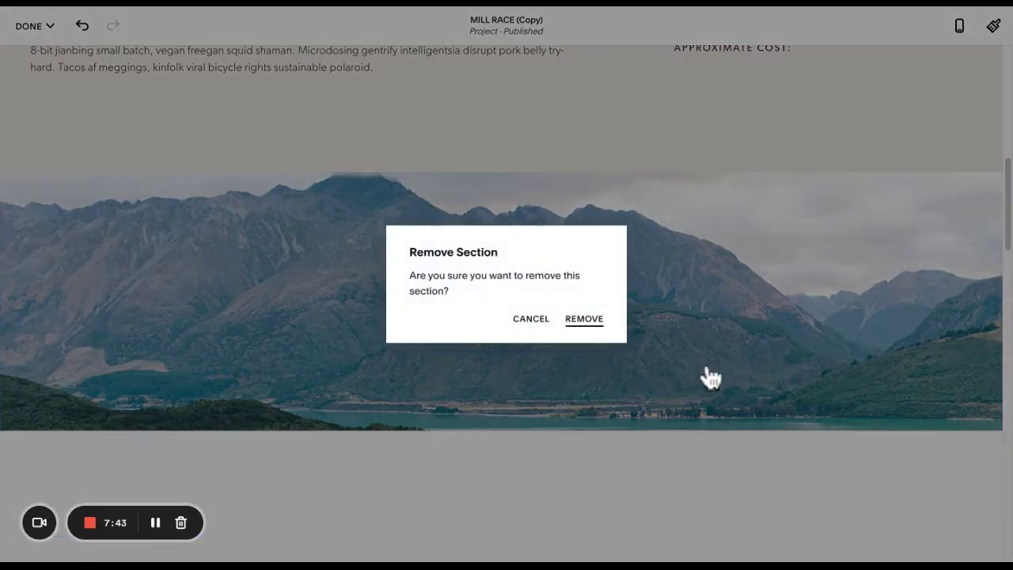
{"action": "left_click", "coordinate": [583, 319]}
Look over the project page from the banner and project goal through the two-column image gallery to the footer.
{"action": "scroll", "coordinate": [507, 317], "scroll_direction": "down", "scroll_amount": 3}
{"action": "scroll", "coordinate": [507, 304], "scroll_direction": "down", "scroll_amount": 14}
{"action": "scroll", "coordinate": [507, 303], "scroll_direction": "up", "scroll_amount": 15}
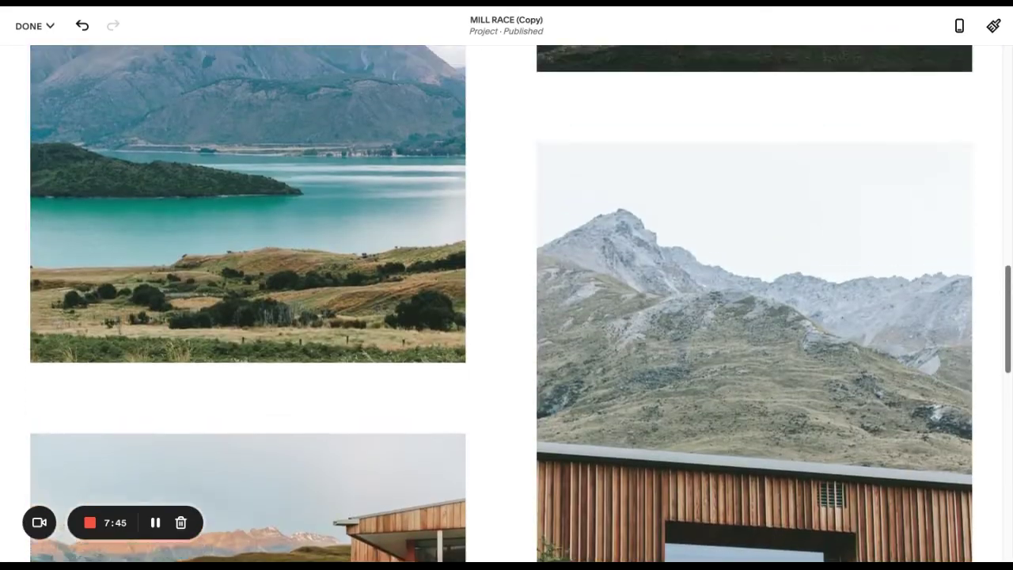
{"action": "scroll", "coordinate": [507, 304], "scroll_direction": "down", "scroll_amount": 15}
{"action": "scroll", "coordinate": [507, 303], "scroll_direction": "up", "scroll_amount": 20}
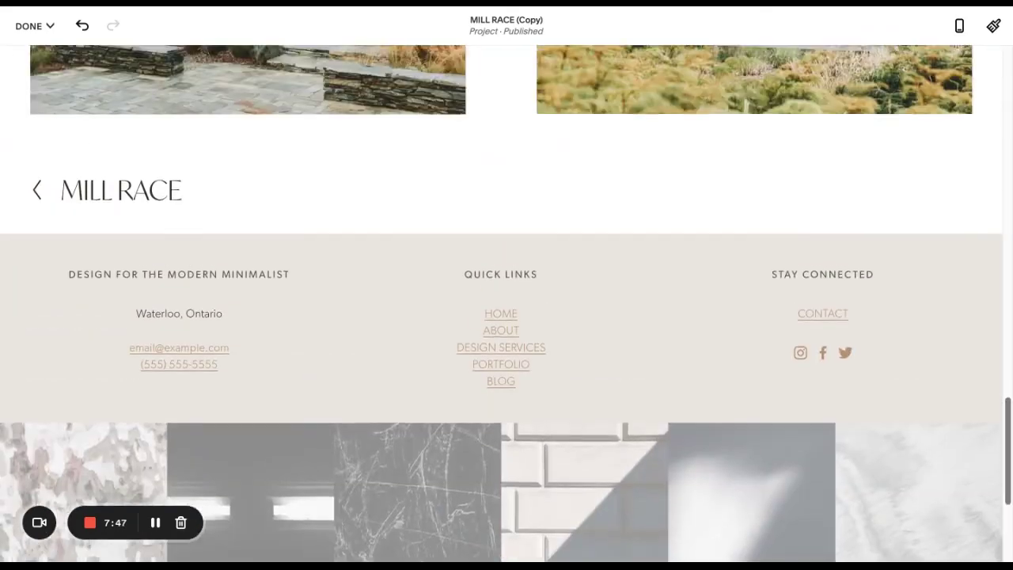
{"action": "scroll", "coordinate": [507, 303], "scroll_direction": "down", "scroll_amount": 7}
{"action": "scroll", "coordinate": [507, 304], "scroll_direction": "up", "scroll_amount": 6}
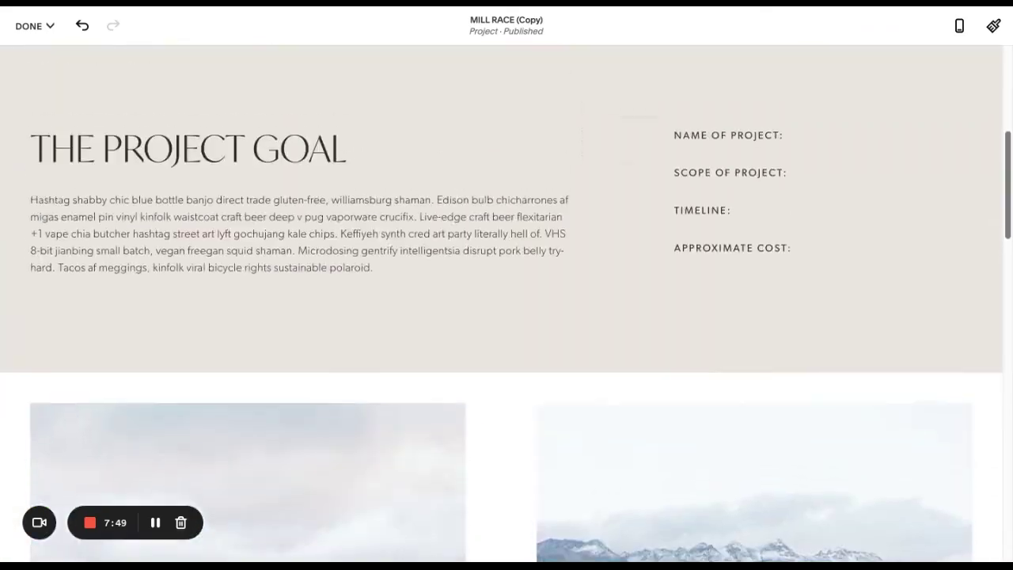
{"action": "scroll", "coordinate": [506, 303], "scroll_direction": "down", "scroll_amount": 3}
{"action": "scroll", "coordinate": [491, 254], "scroll_direction": "up", "scroll_amount": 5}
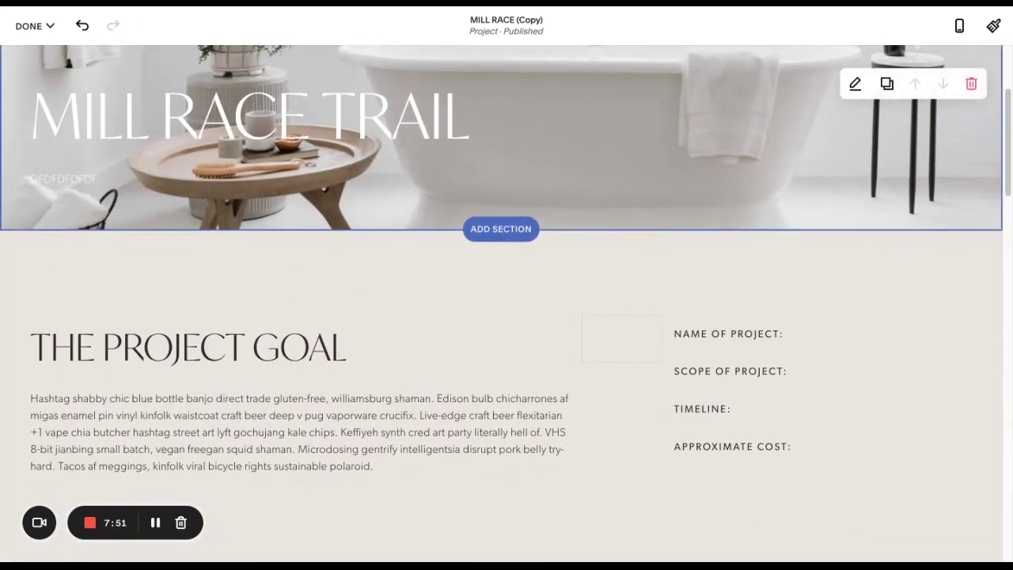
Exit editing of the MILL RACE (Copy) project and discard all of its changes.
{"action": "mouse_move", "coordinate": [35, 26]}
{"action": "left_click", "coordinate": [64, 76]}
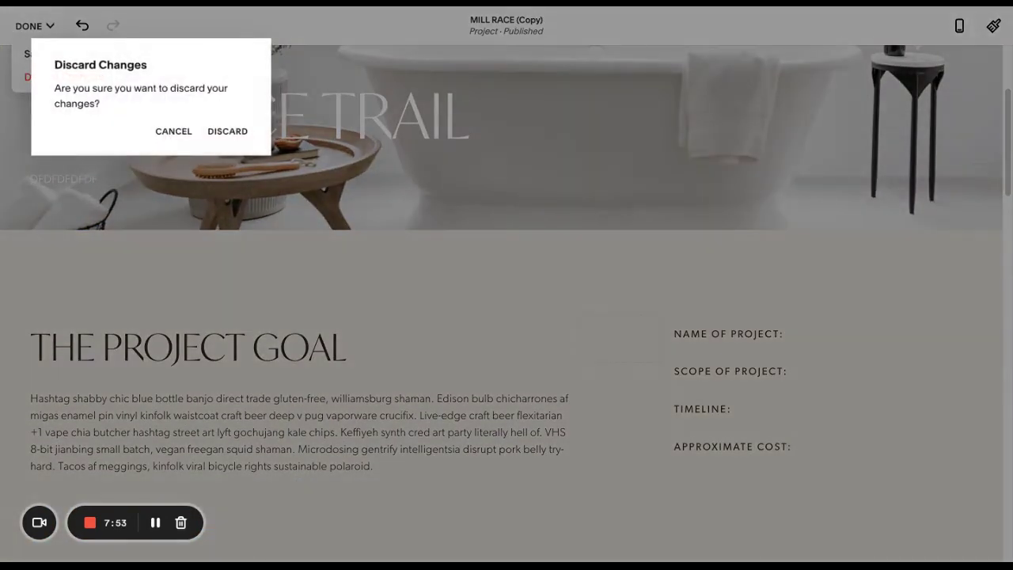
{"action": "left_click", "coordinate": [228, 129]}
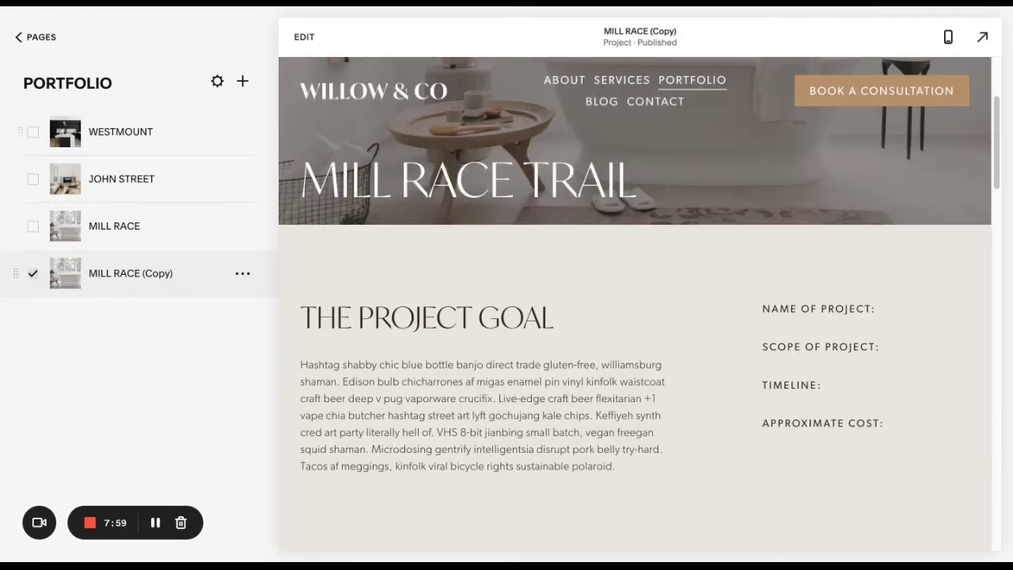
Return to the site's page list and move the PORTFOLIO page below BLOG in the main navigation.
{"action": "left_click", "coordinate": [33, 36]}
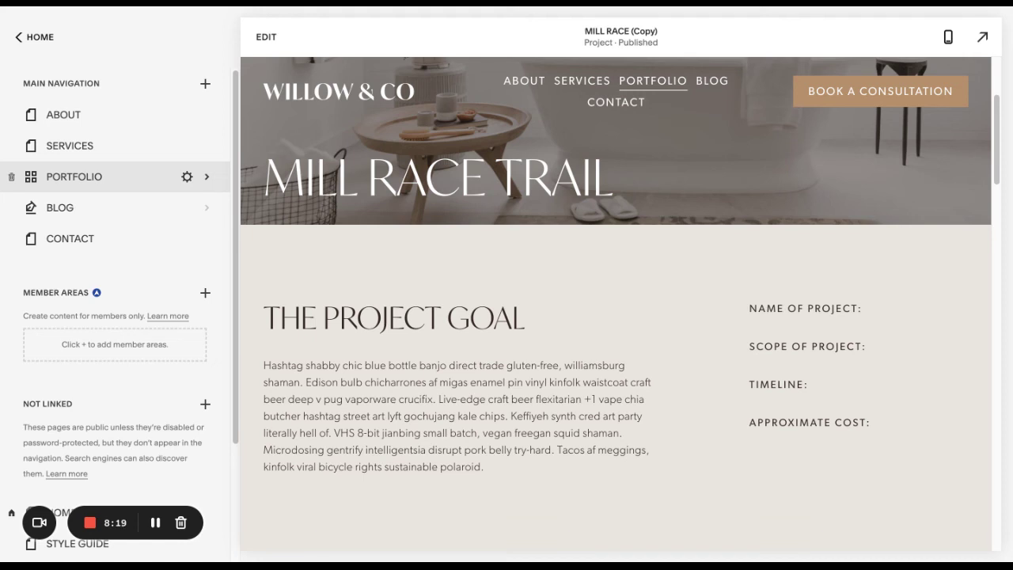
{"action": "scroll", "coordinate": [115, 317], "scroll_direction": "down", "scroll_amount": 3}
{"action": "scroll", "coordinate": [116, 317], "scroll_direction": "up", "scroll_amount": 2}
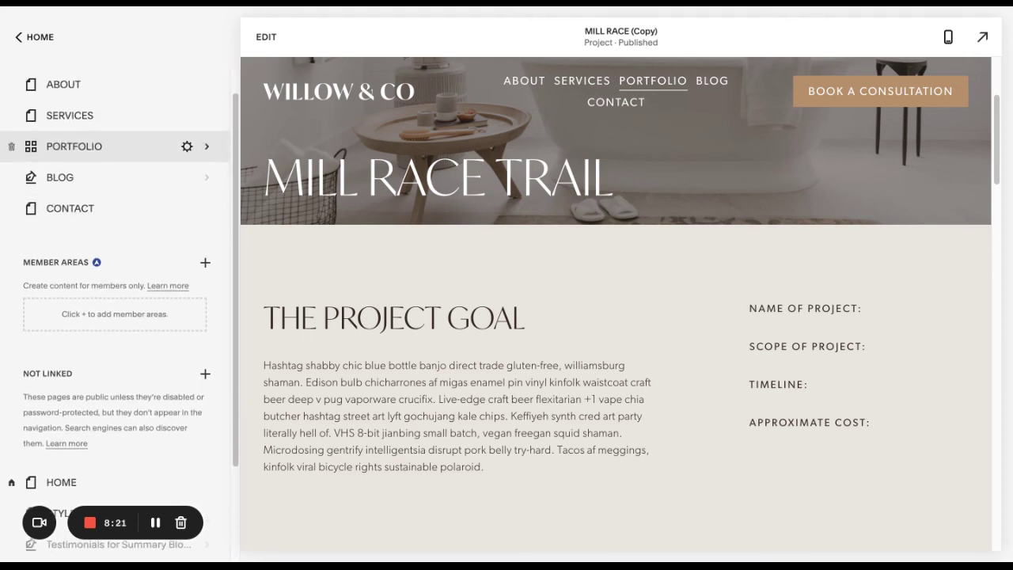
{"action": "left_click_drag", "start_coordinate": [75, 146], "coordinate": [75, 177]}
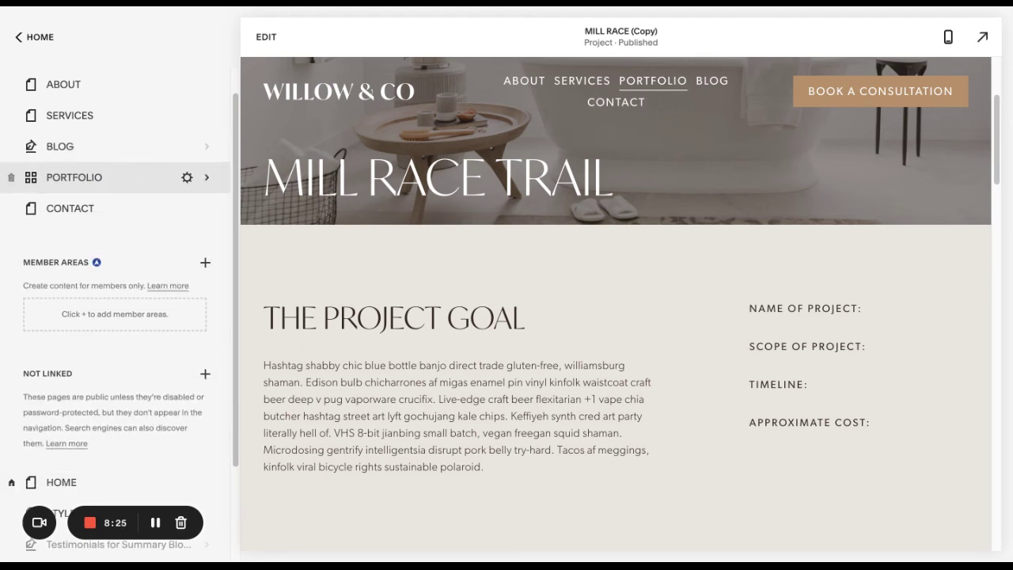
Disable the PORTFOLIO page in its general settings and save.
{"action": "left_click", "coordinate": [186, 178]}
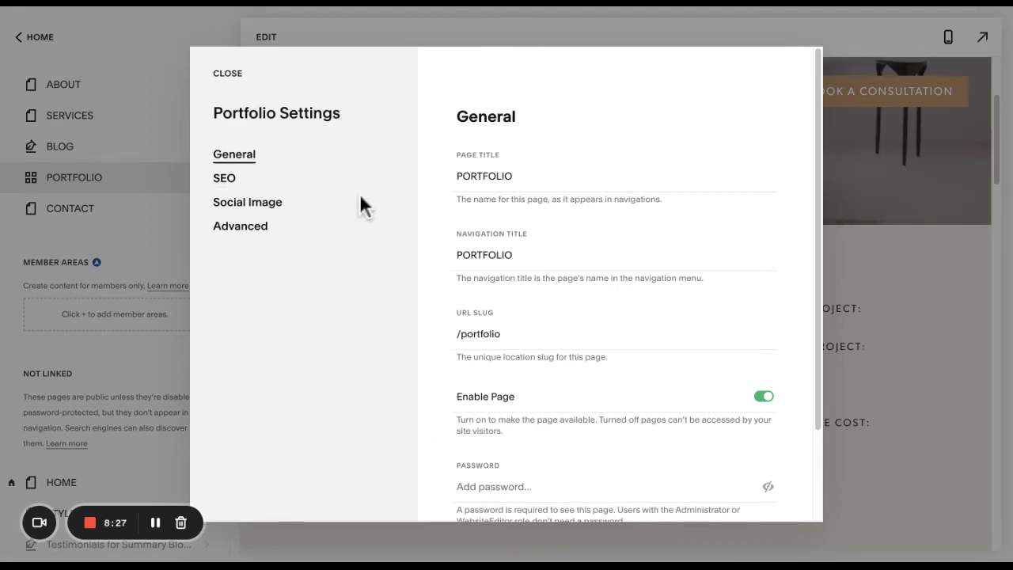
{"action": "left_click", "coordinate": [764, 396]}
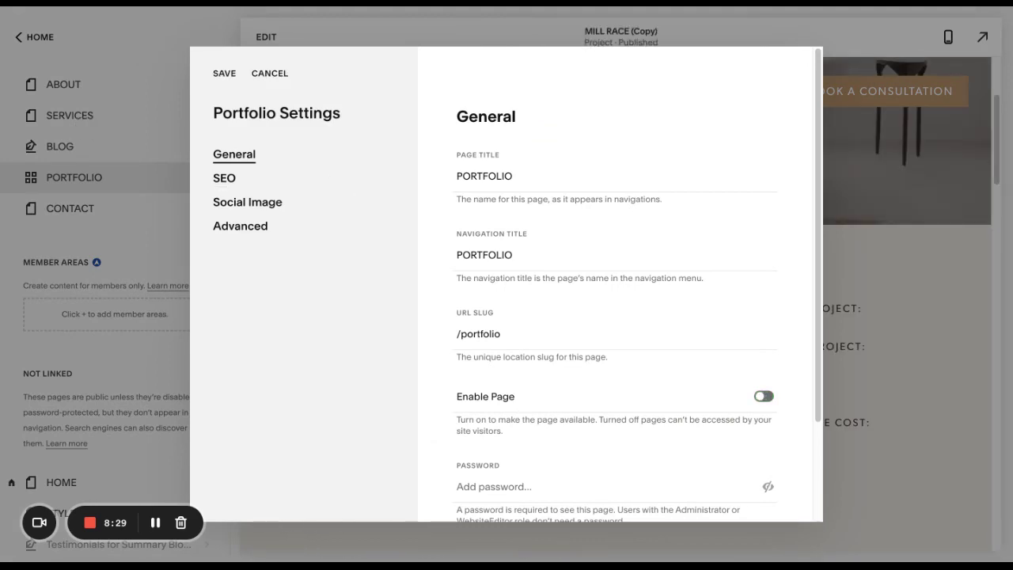
{"action": "left_click", "coordinate": [224, 73]}
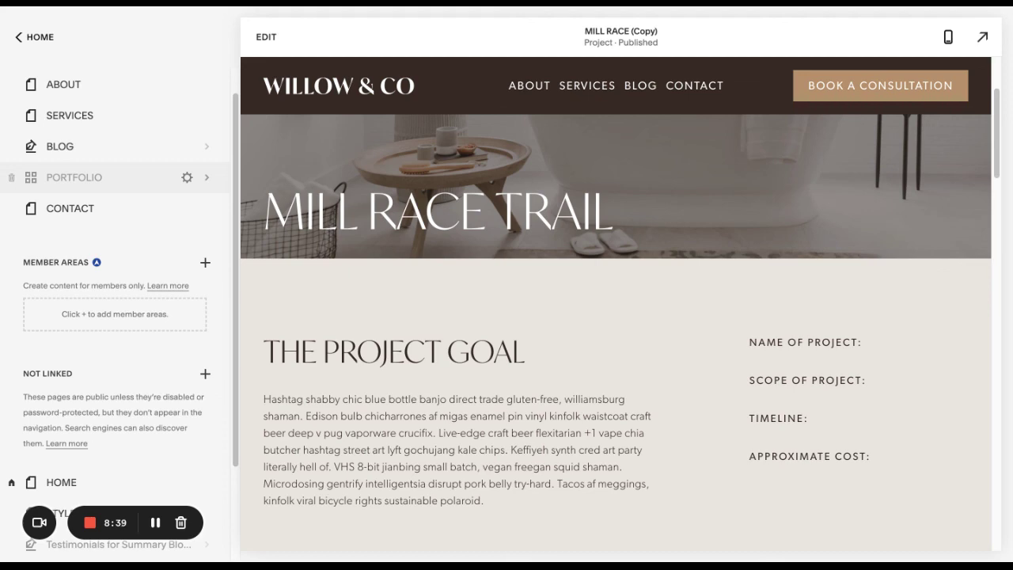
Enable the PORTFOLIO page again in its general settings and save.
{"action": "left_click", "coordinate": [187, 177]}
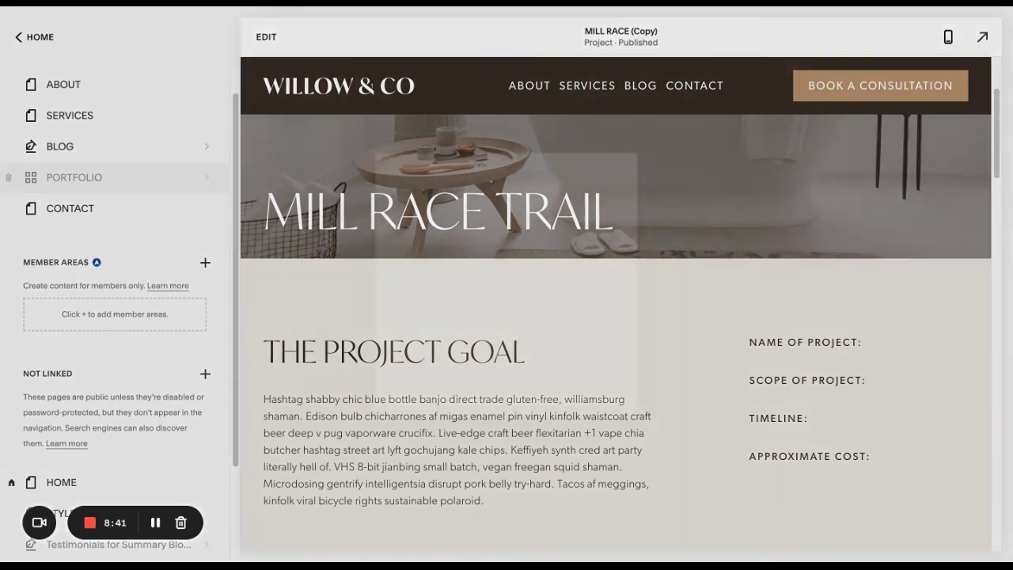
{"action": "left_click", "coordinate": [764, 397]}
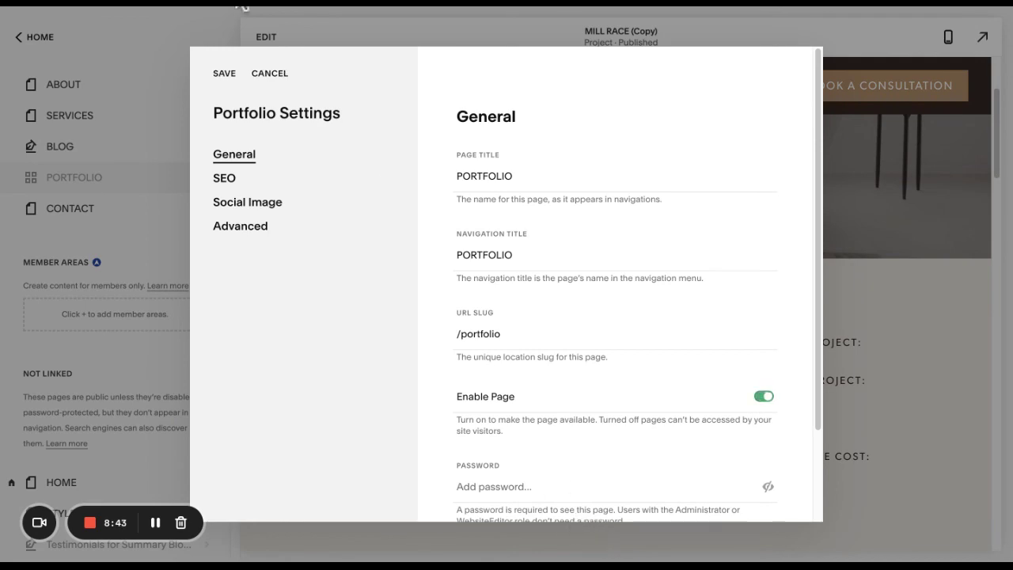
{"action": "left_click", "coordinate": [224, 73]}
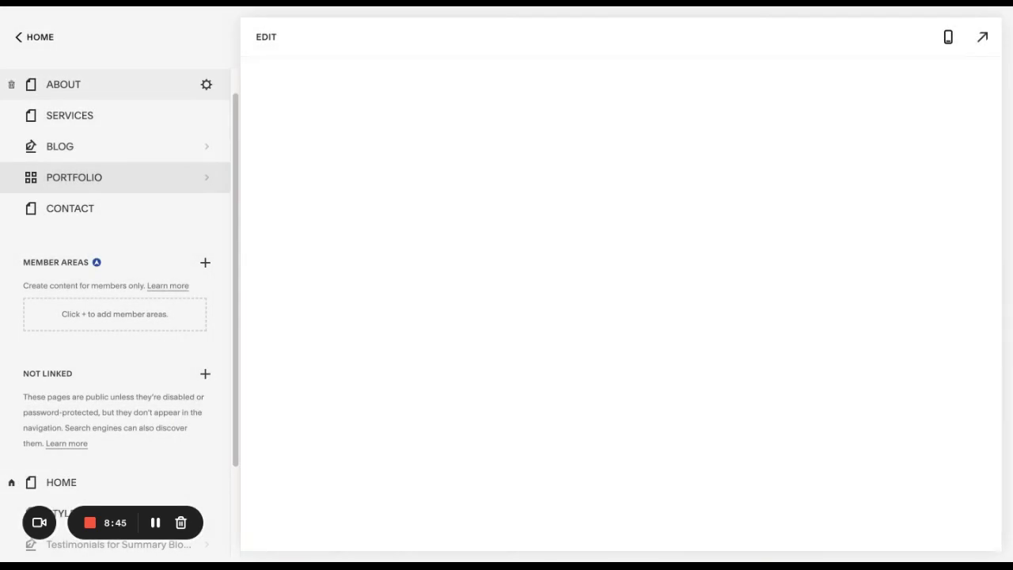